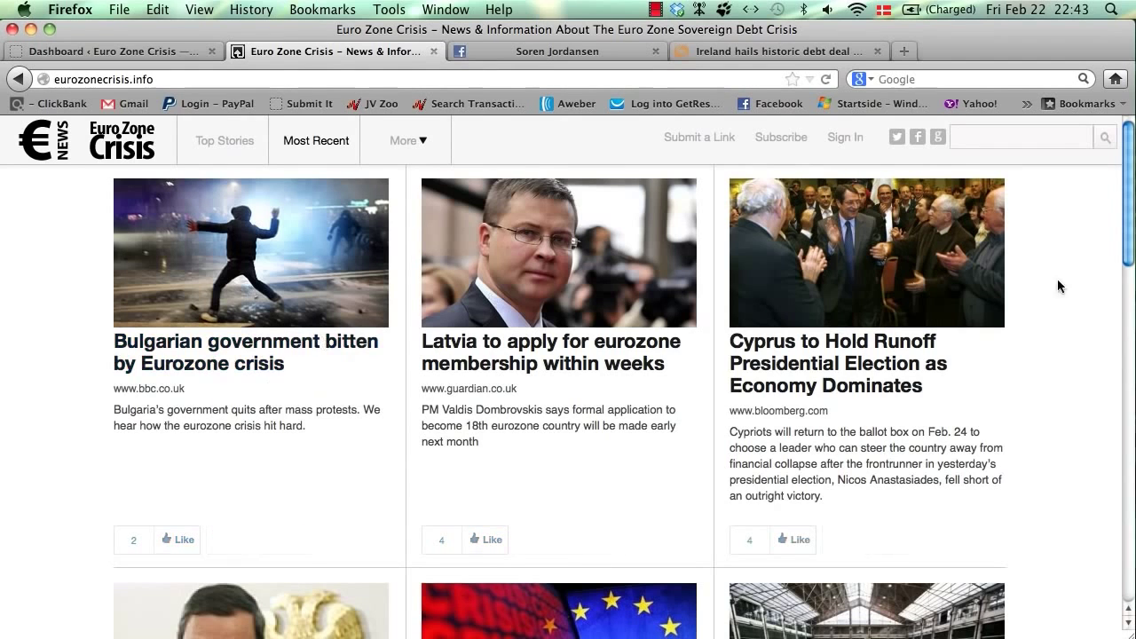
- Look through the home page's story grid, page navigation and footer widgets
scroll(338, 383, "down", 6)
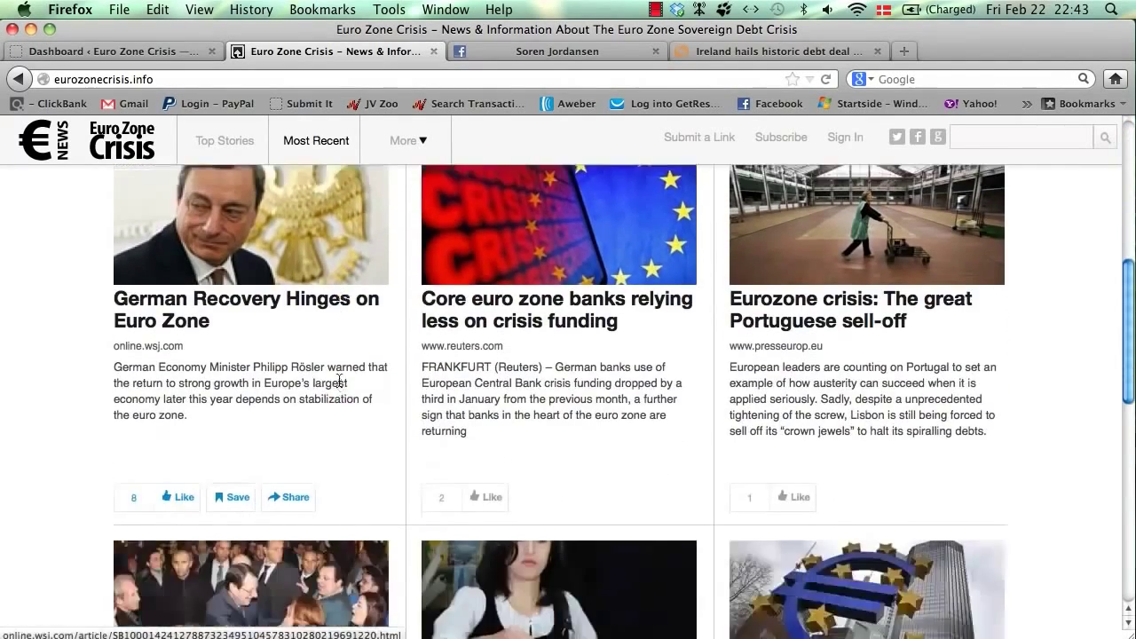
scroll(338, 383, "down", 5)
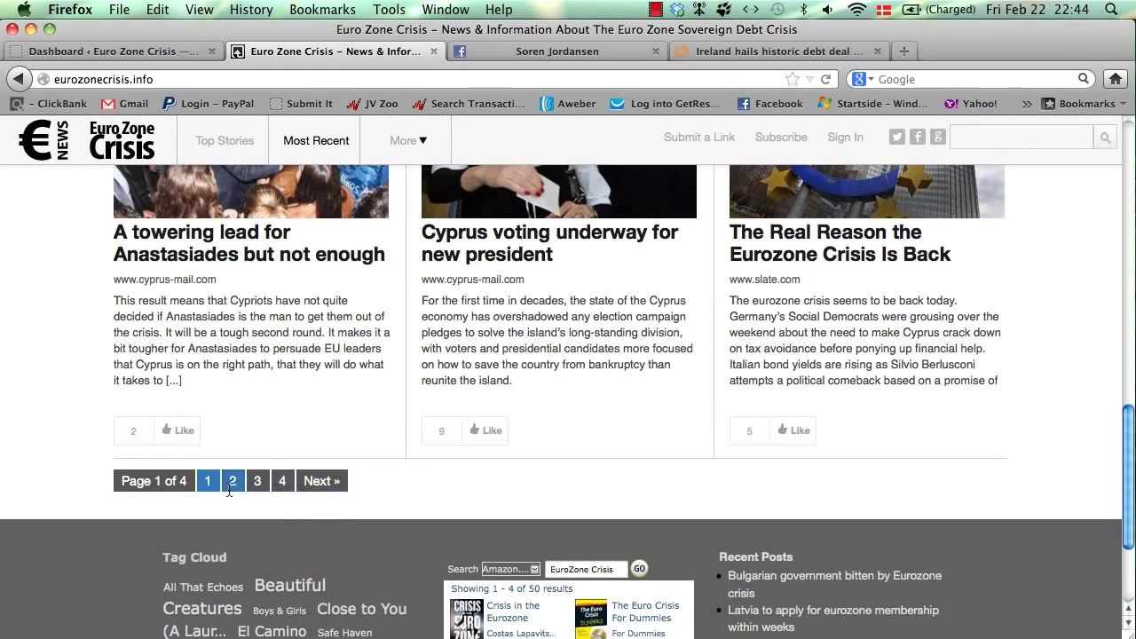
scroll(481, 487, "down", 4)
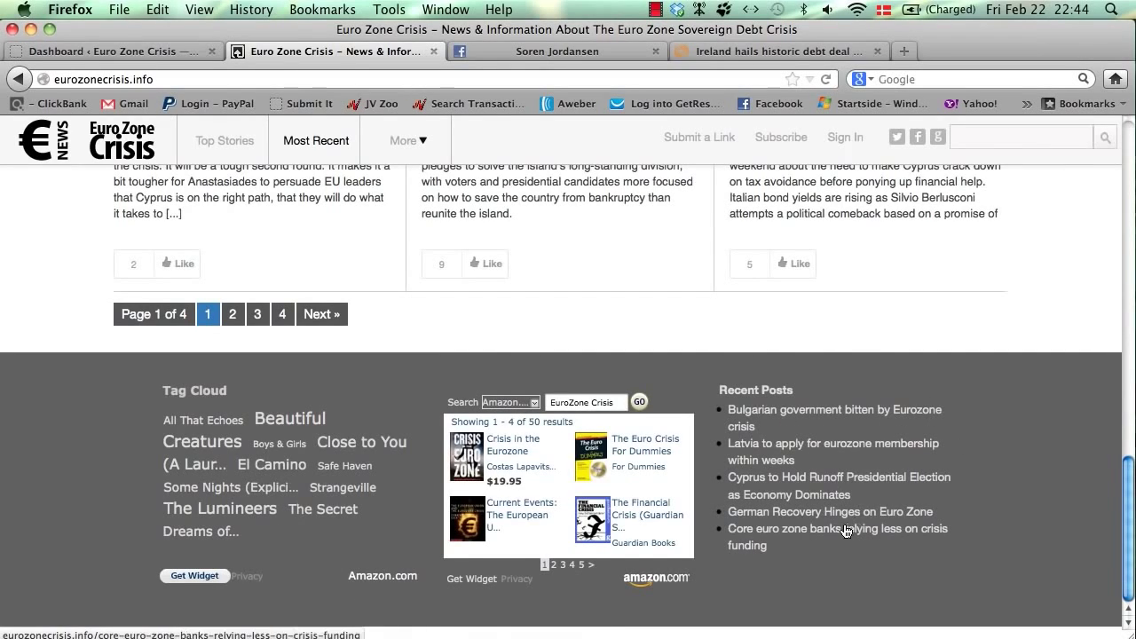
scroll(843, 530, "up", 3)
scroll(843, 530, "up", 15)
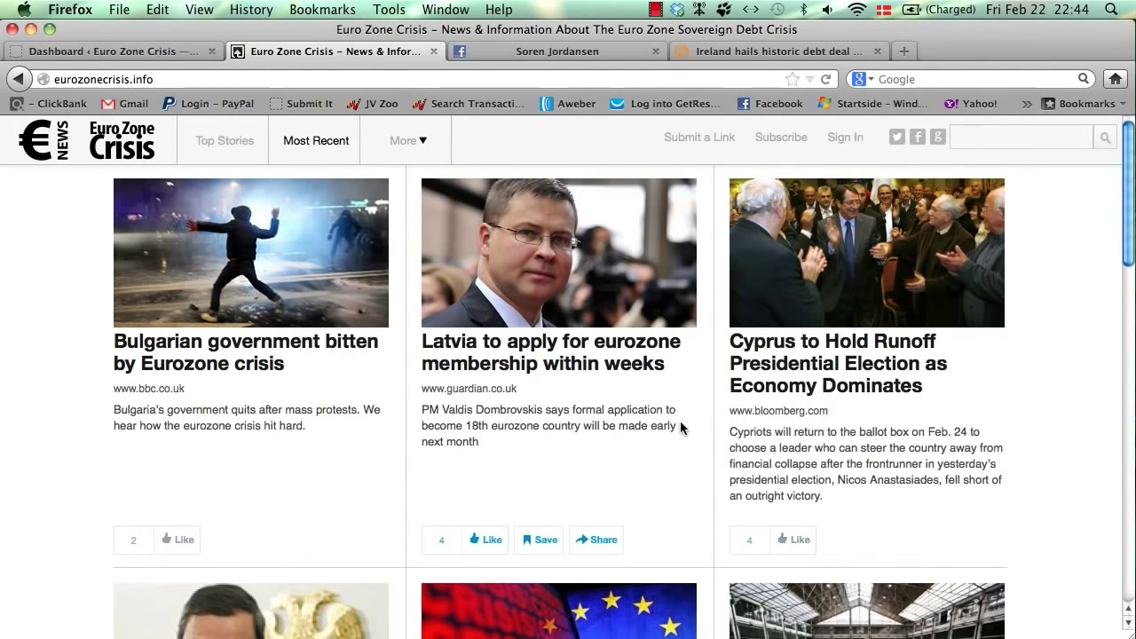
- Open the Guardian story "Latvia to apply for eurozone membership within weeks", skim the article and close it
left_click(532, 371)
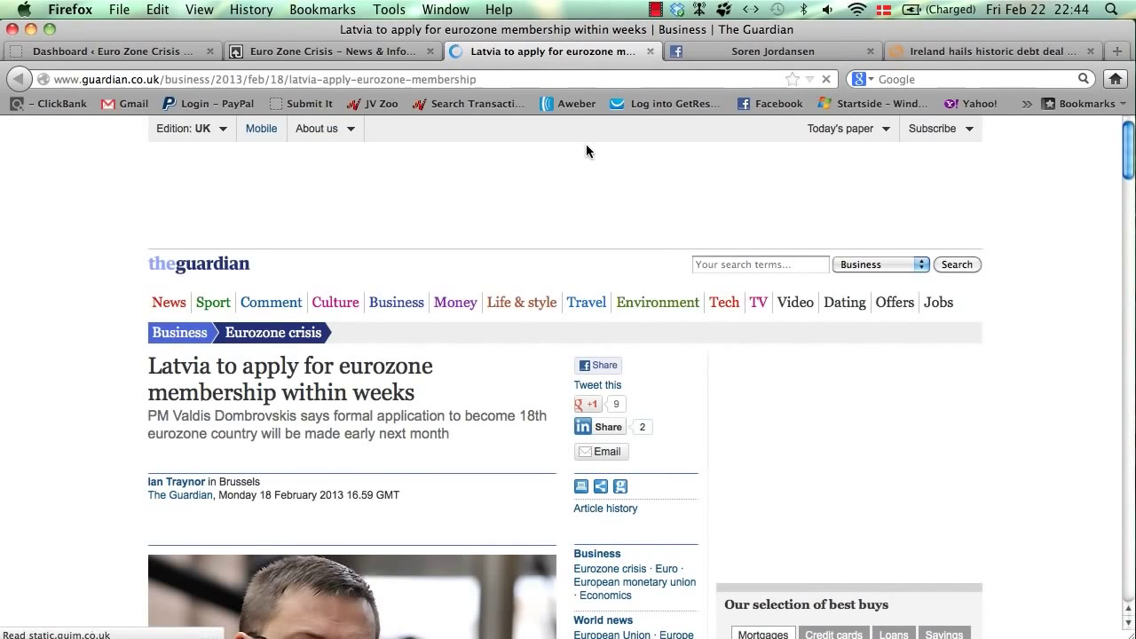
scroll(221, 441, "down", 5)
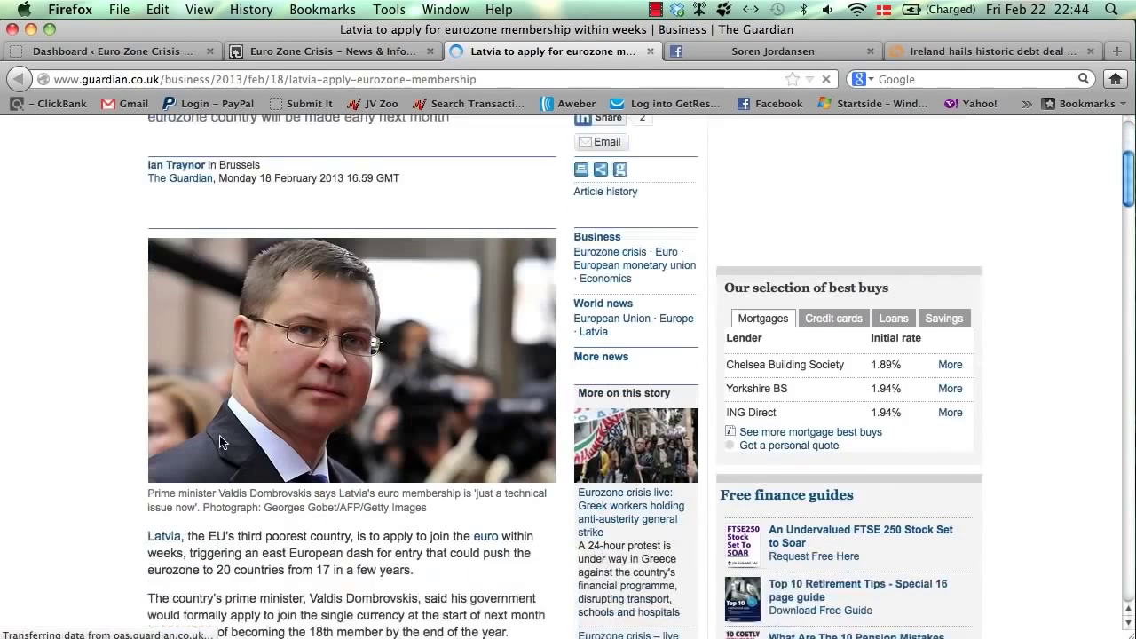
scroll(220, 441, "down", 1)
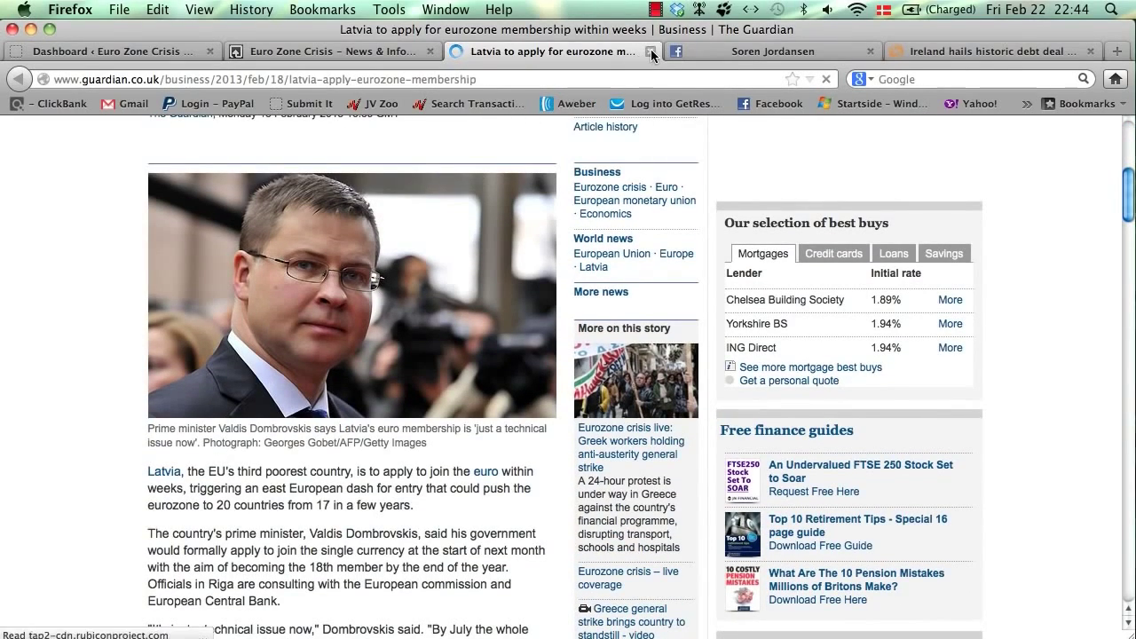
left_click(650, 51)
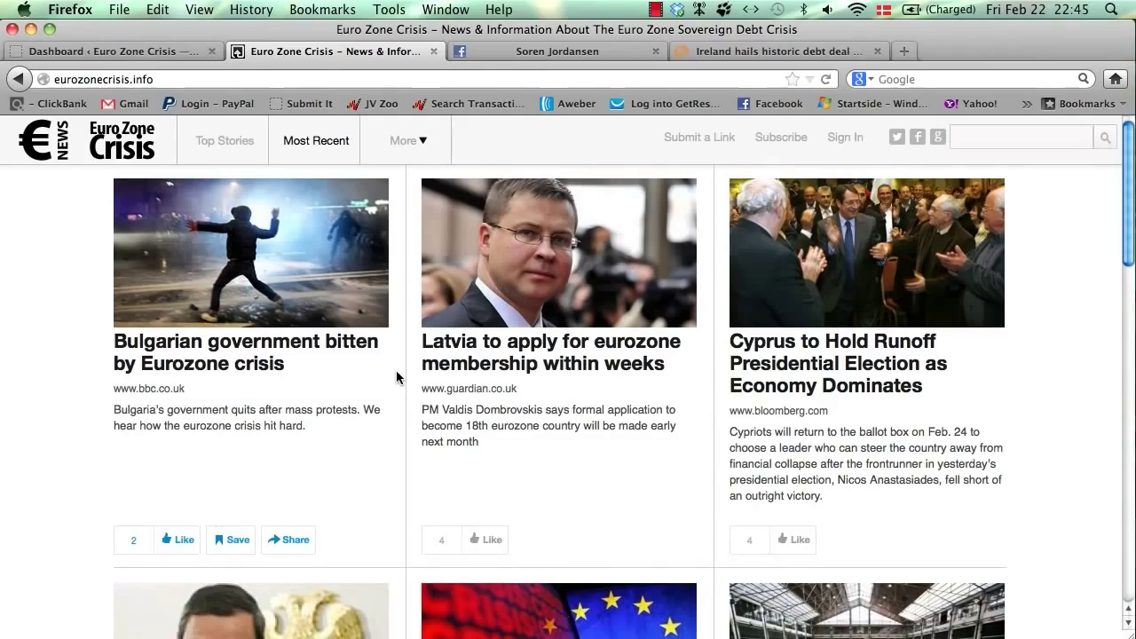
- View the "Urgent Google Fix Report & Script" free download page in its separate window, and return to the news site
key("ctrl+Down")
left_click(532, 394)
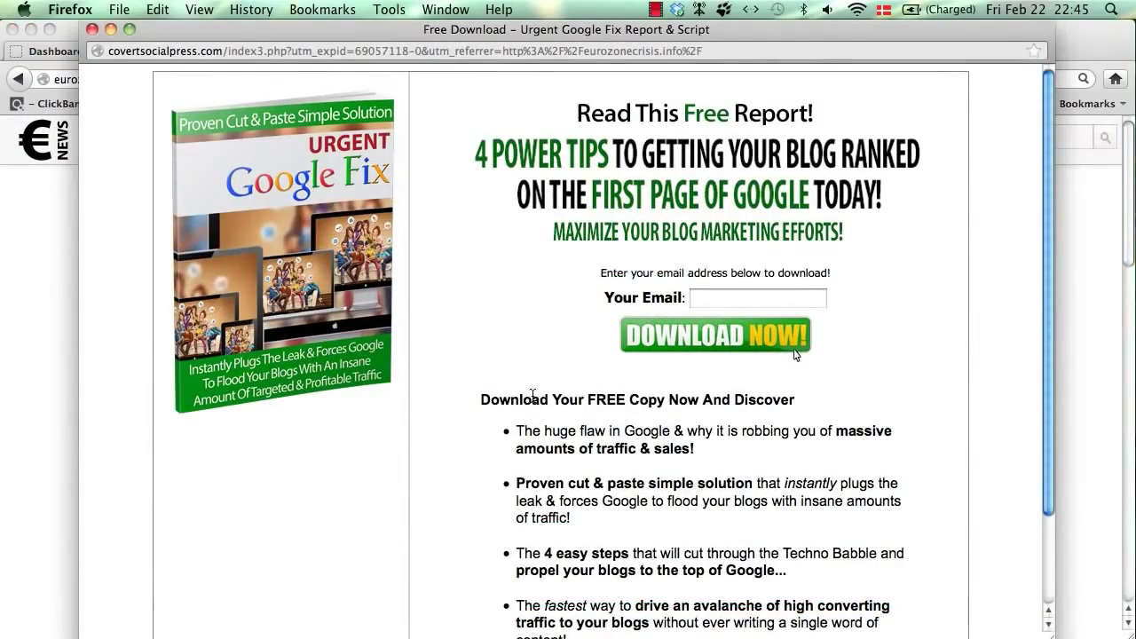
key("ctrl+Down")
left_click(508, 260)
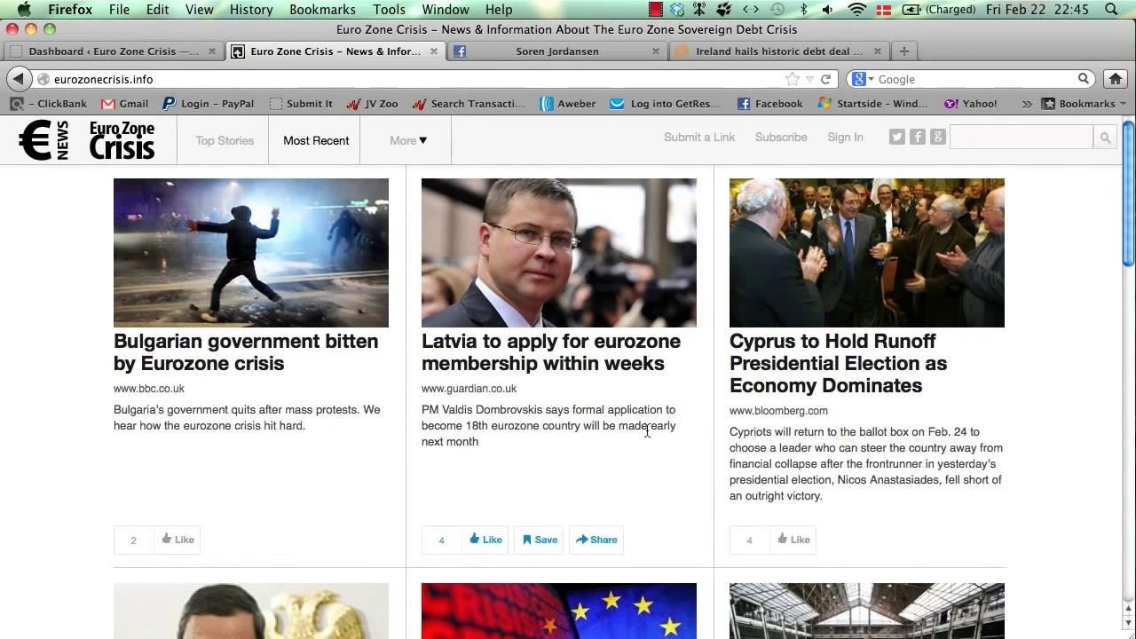
- Show the sharing options of the "Bulgarian government bitten by Eurozone crisis" story
scroll(276, 424, "down", 1)
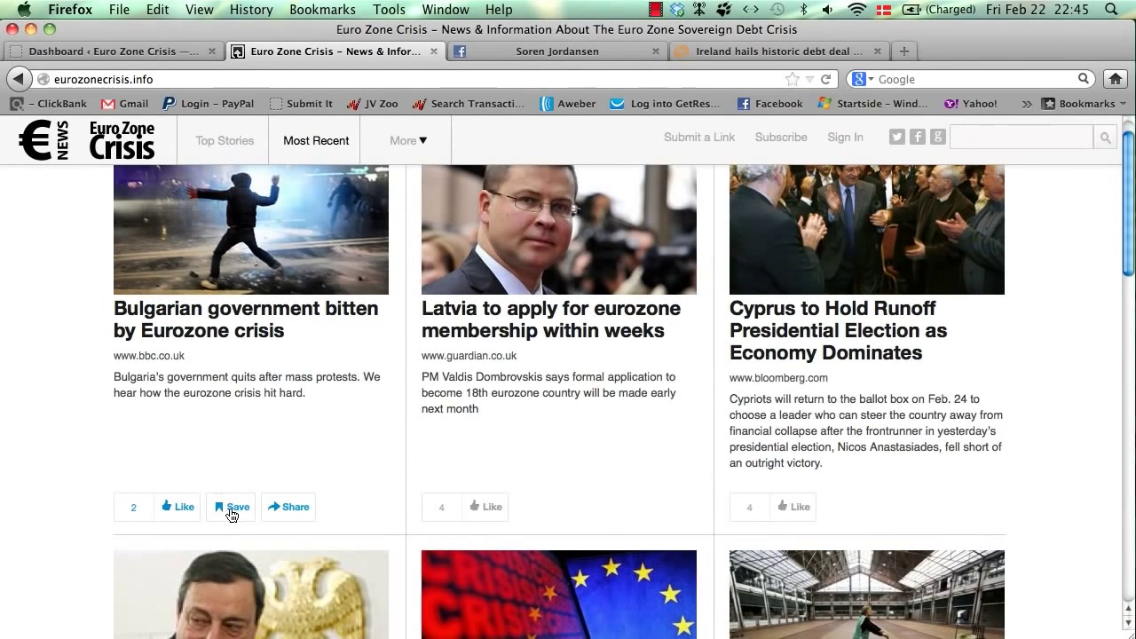
left_click(295, 512)
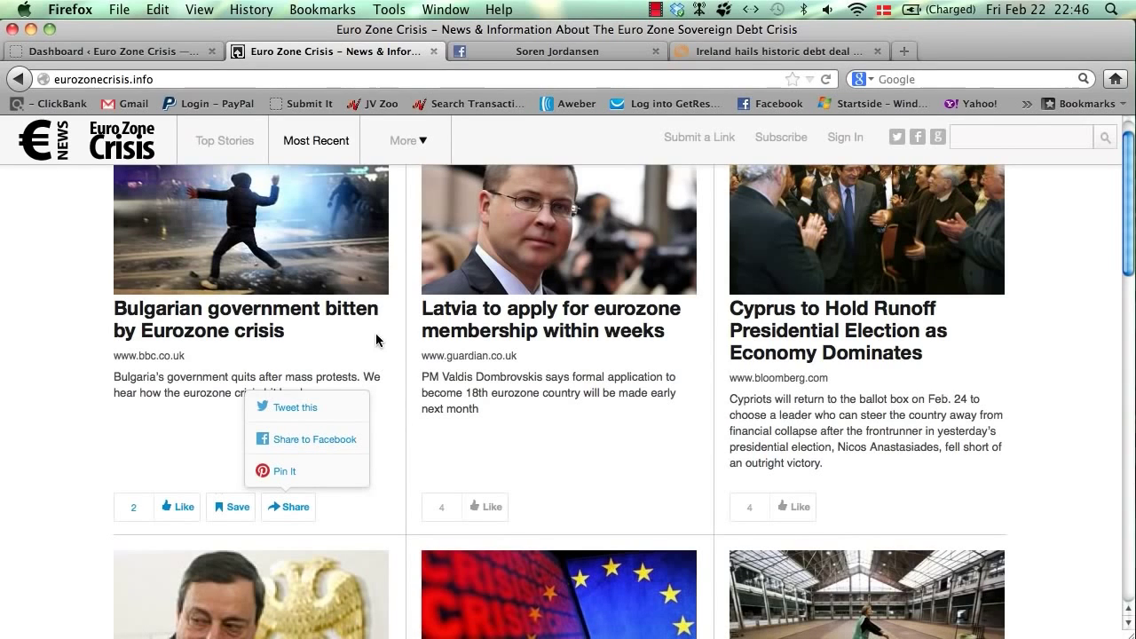
scroll(375, 337, "up", 1)
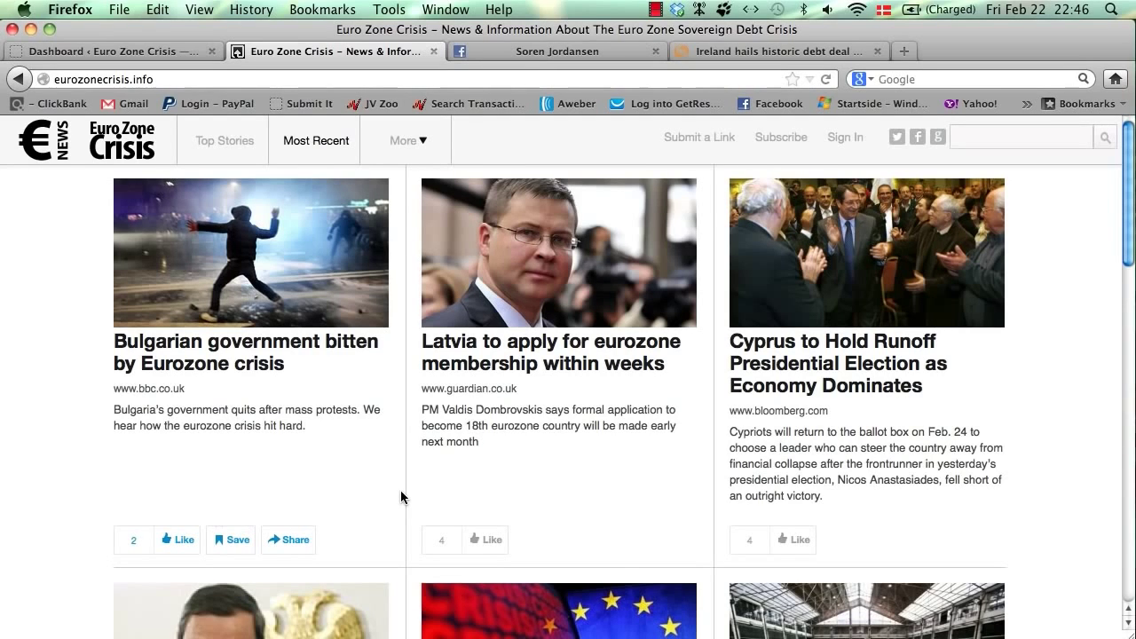
- Try to submit a link while signed out, and view the registration form on the sign-in page
left_click(684, 137)
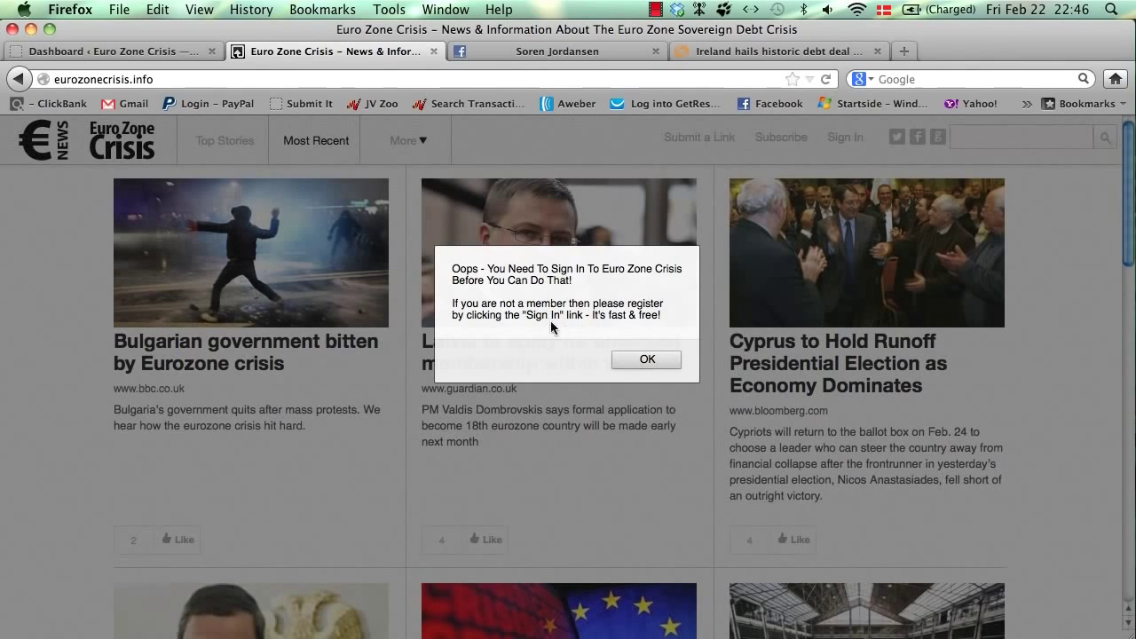
left_click(653, 362)
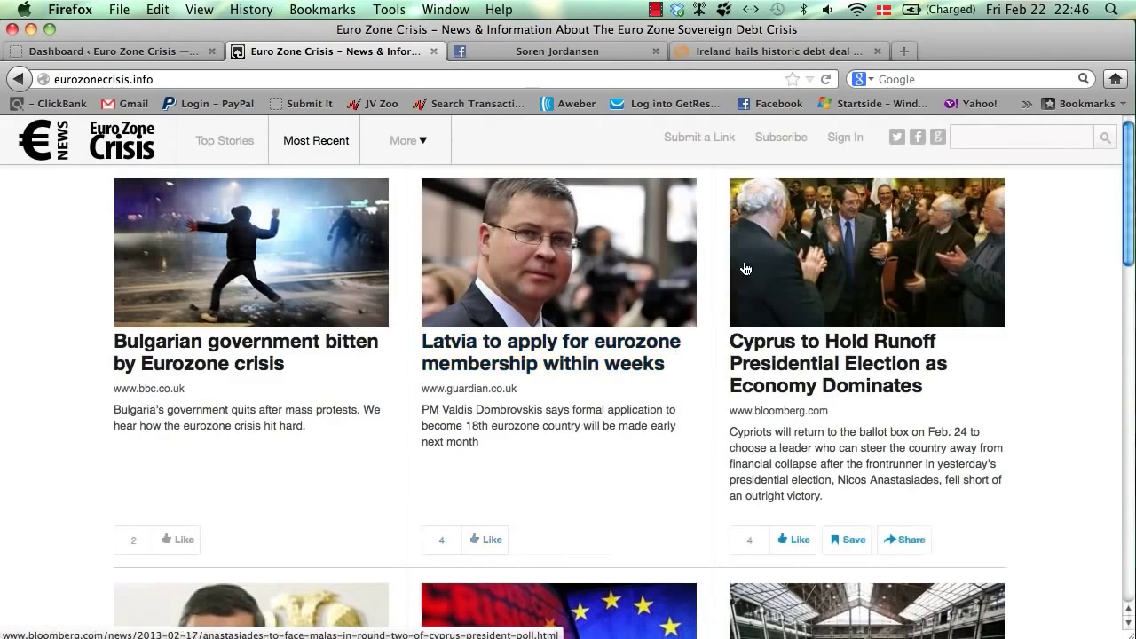
left_click(846, 142)
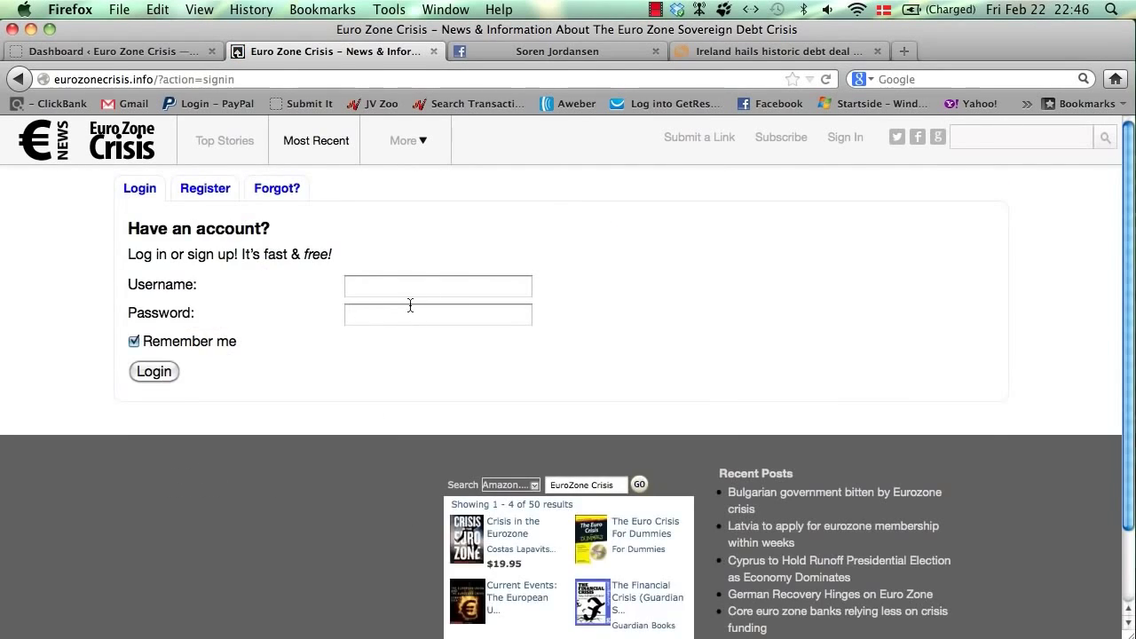
left_click(218, 194)
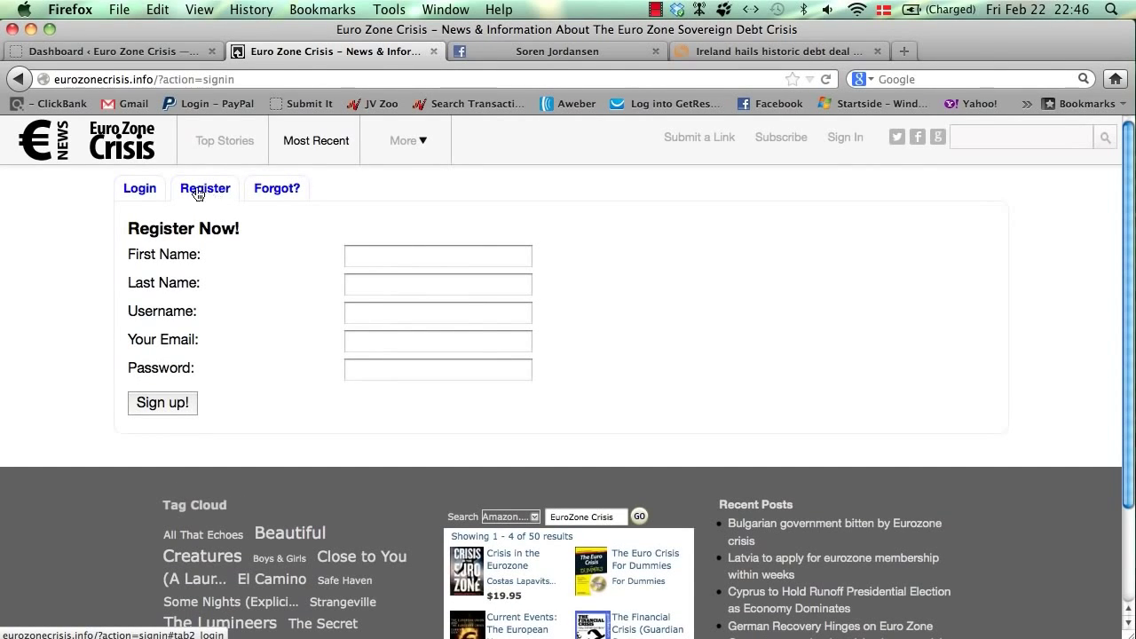
- Log in to the site with the account's username and password
left_click(155, 189)
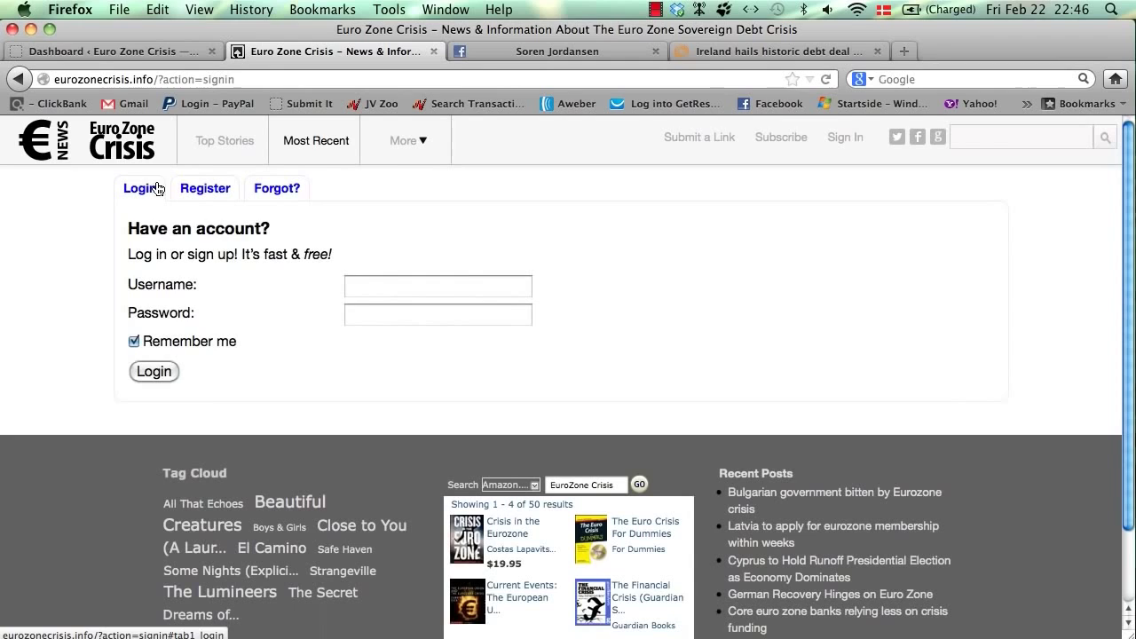
left_click(390, 285)
type("s")
left_click(435, 306)
left_click(149, 372)
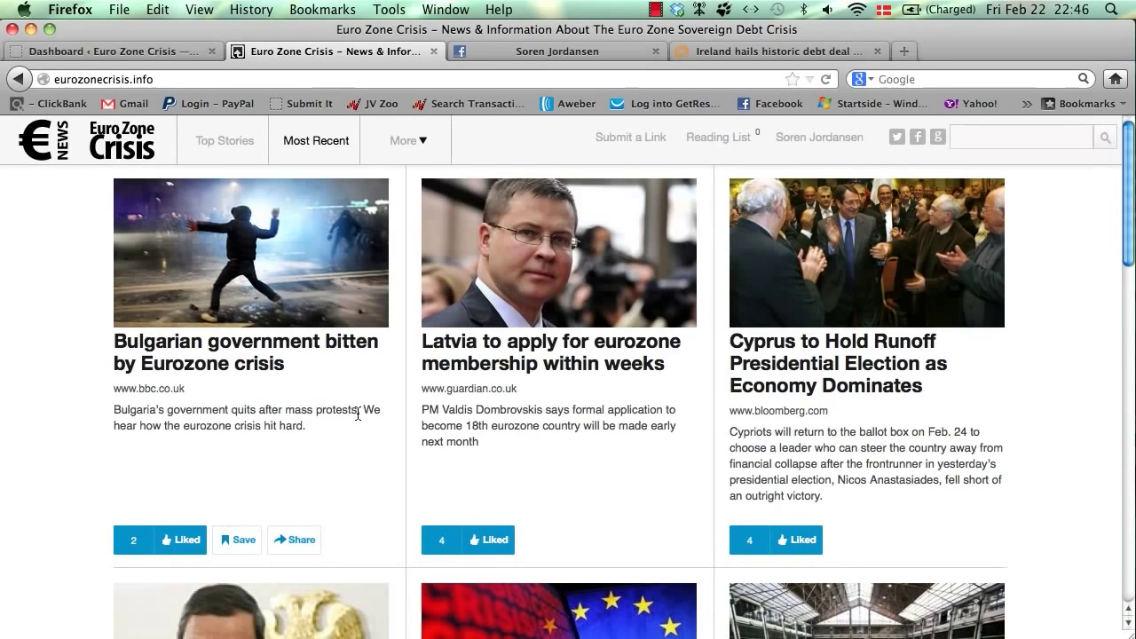
- Like the "Eurozone crisis: The great Portuguese sell-off" story
scroll(346, 424, "down", 1)
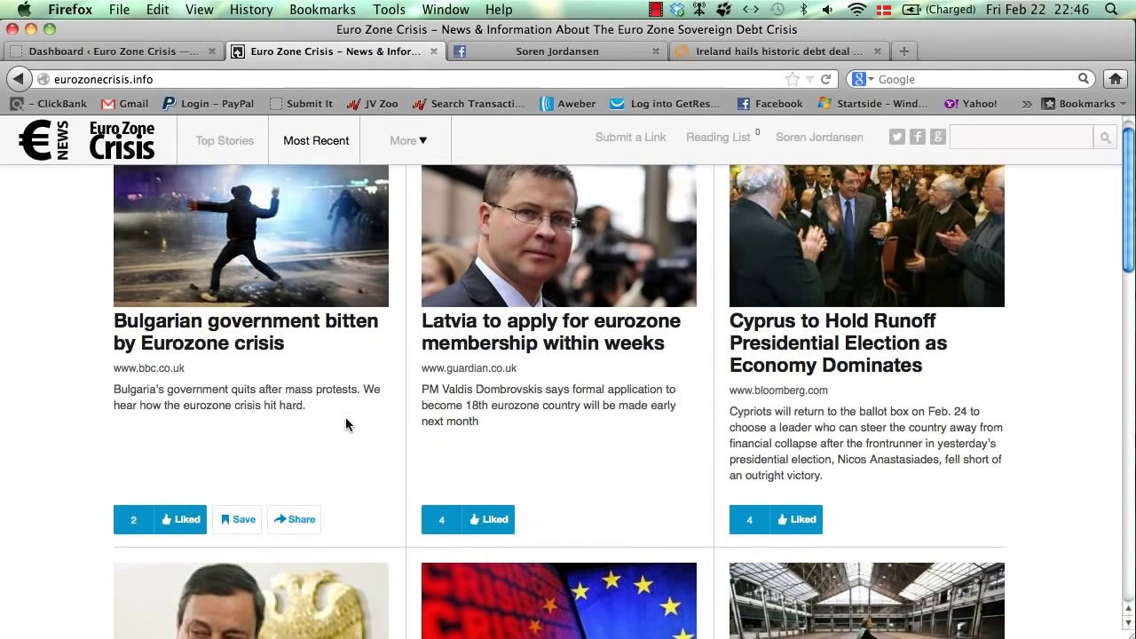
left_click(136, 525)
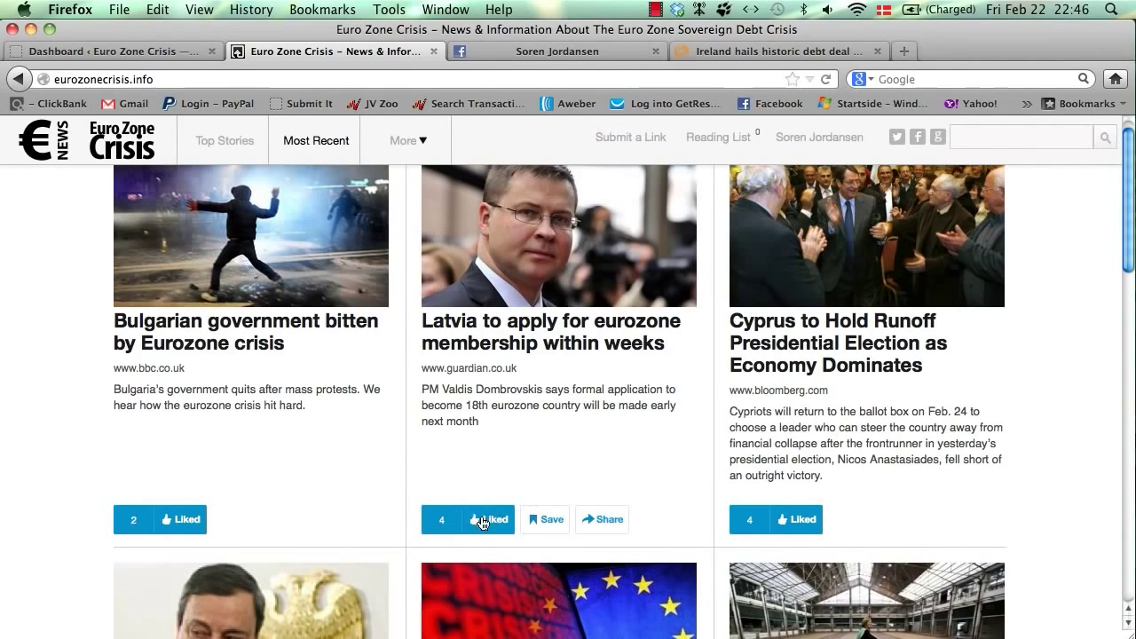
scroll(436, 506, "down", 5)
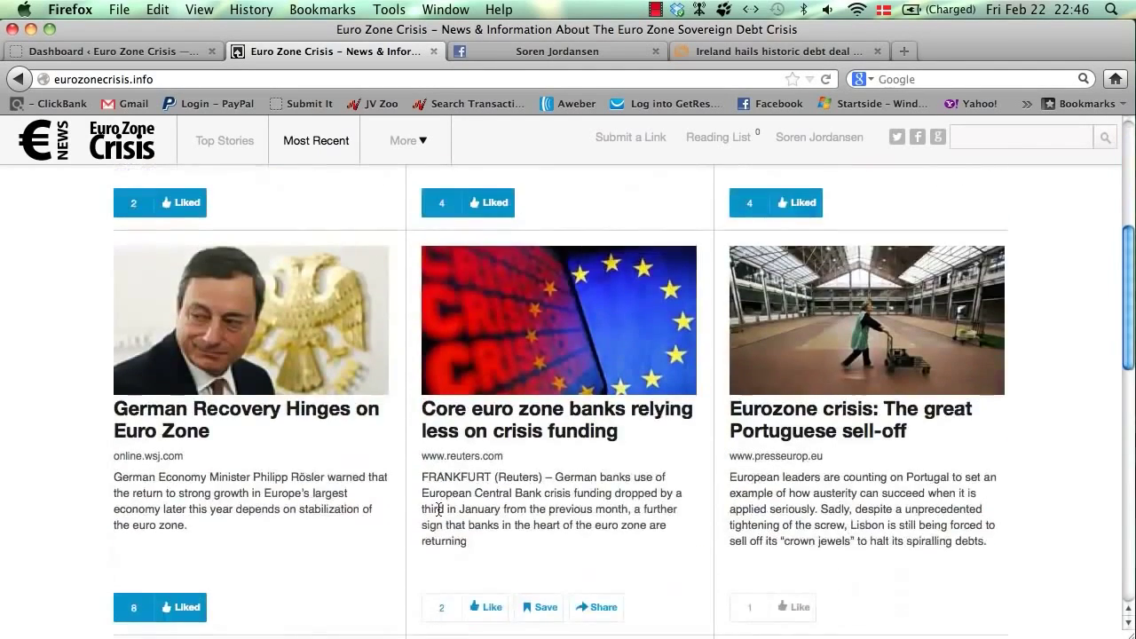
scroll(438, 508, "down", 3)
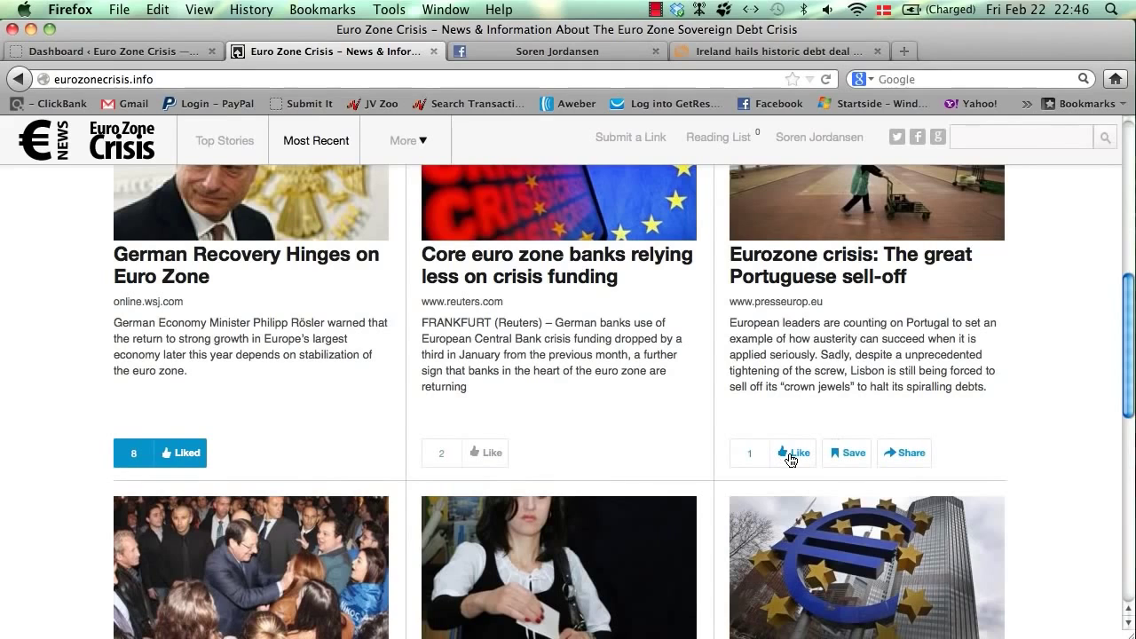
left_click(791, 454)
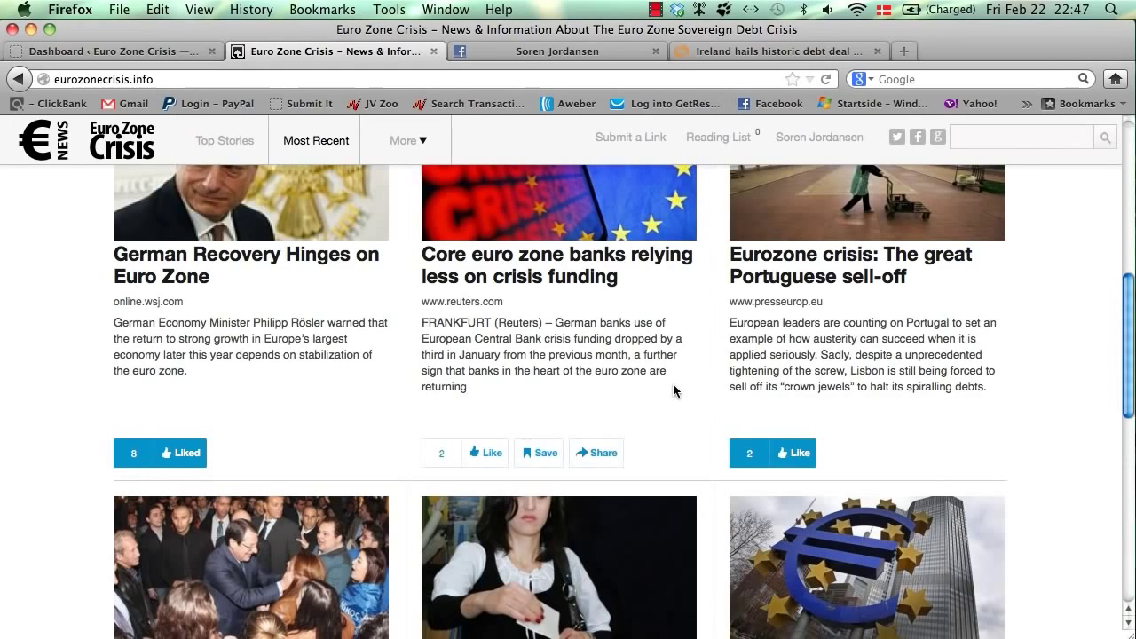
- Save the "Bulgarian government bitten by Eurozone crisis" and "Core euro zone banks relying less on crisis funding" stories to the reading list
scroll(673, 391, "up", 8)
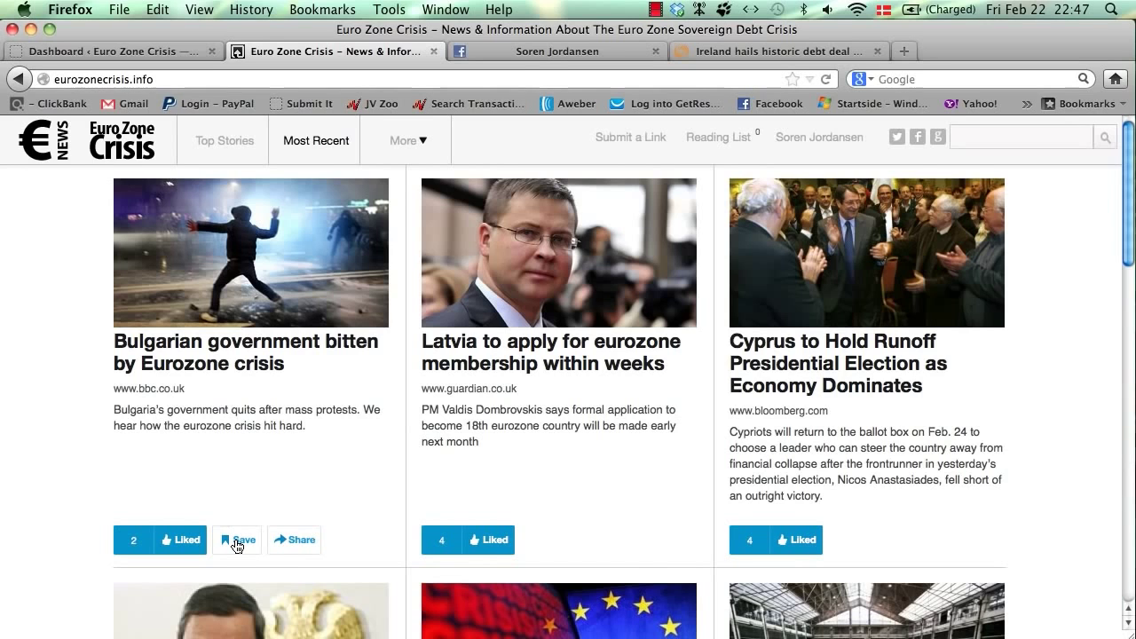
left_click(235, 546)
scroll(347, 434, "down", 5)
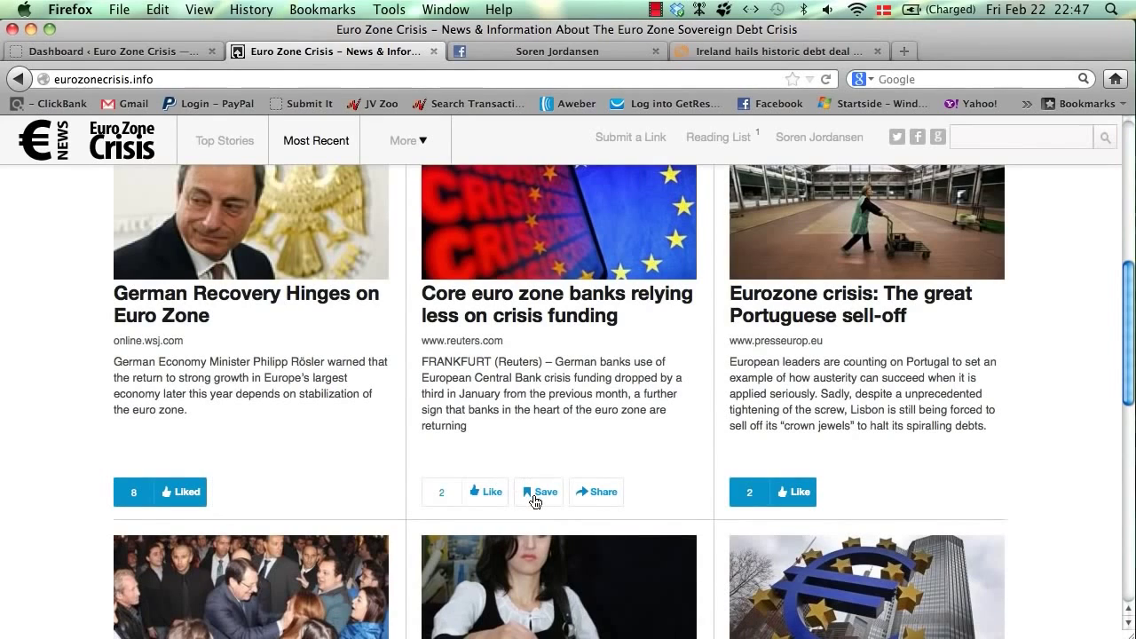
left_click(536, 497)
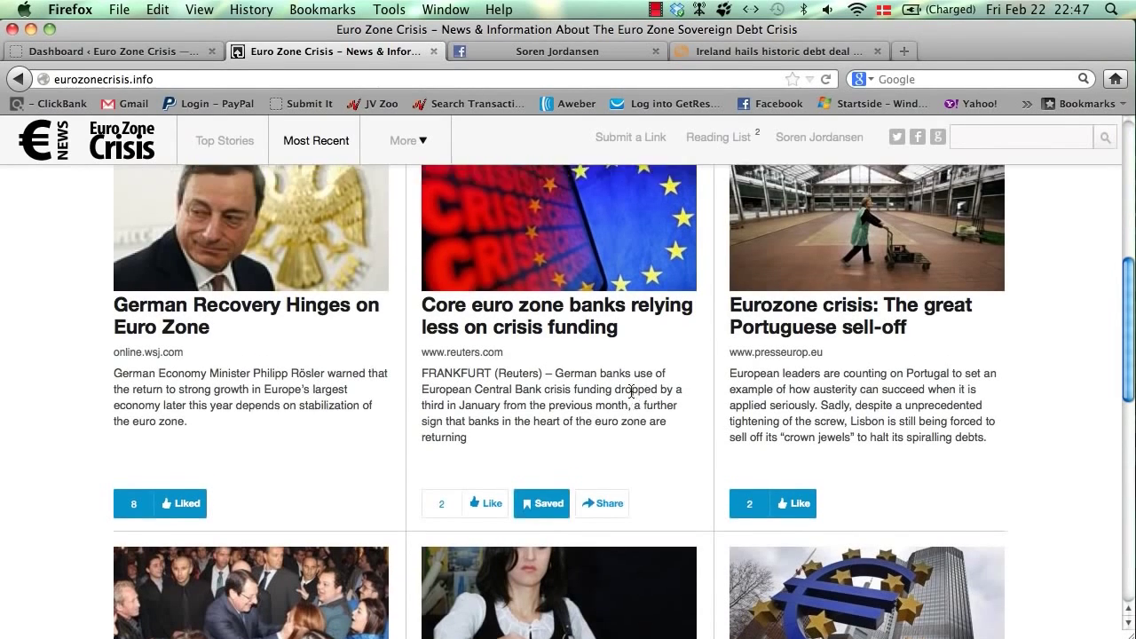
- Open the reading list and like the "Core euro zone banks relying less on crisis funding" story there
scroll(612, 319, "up", 5)
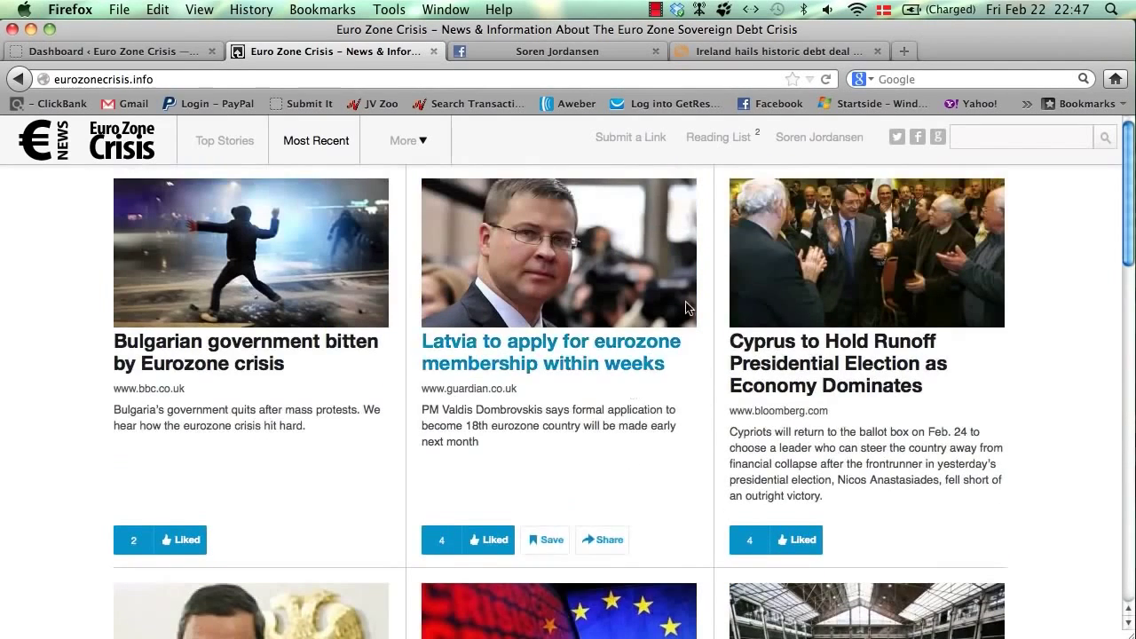
left_click(727, 145)
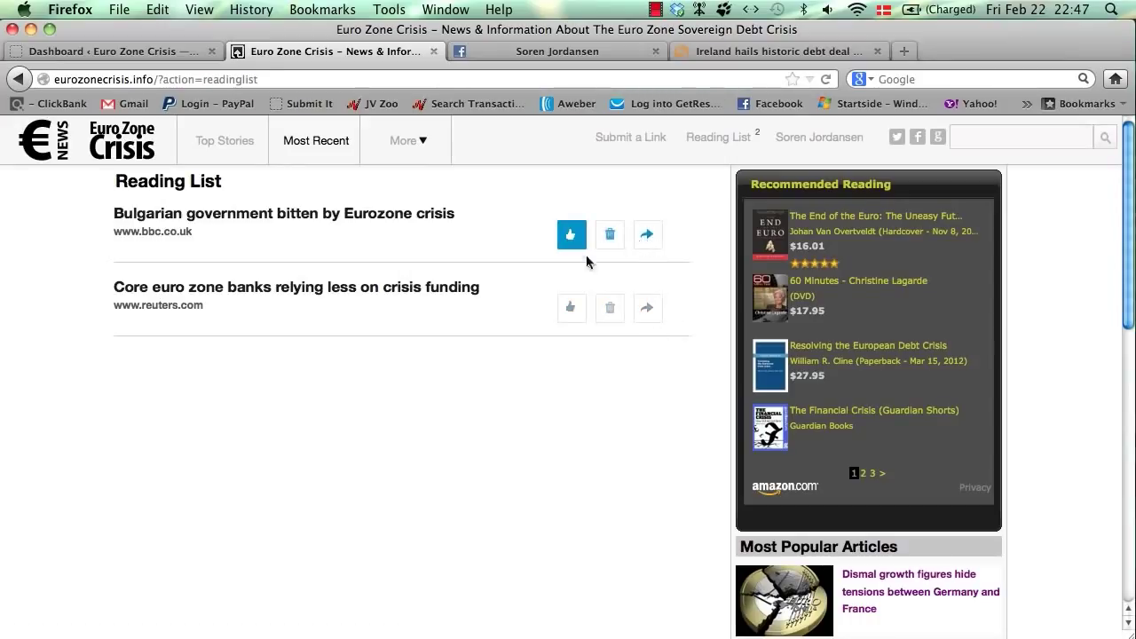
left_click(570, 317)
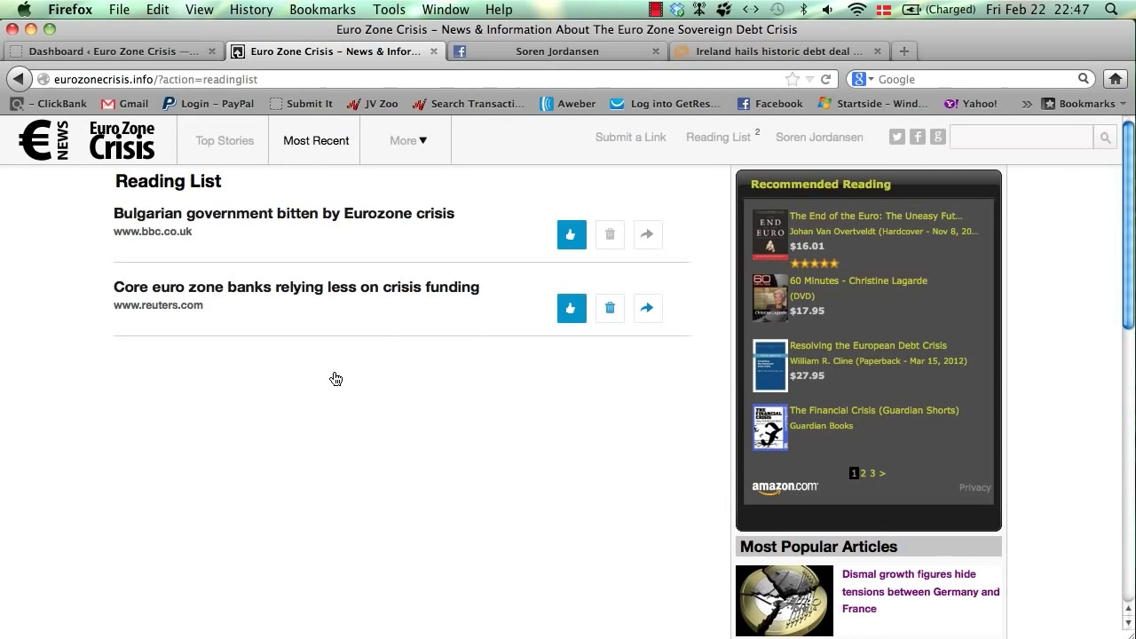
- Delete both saved stories from the reading list
left_click(609, 311)
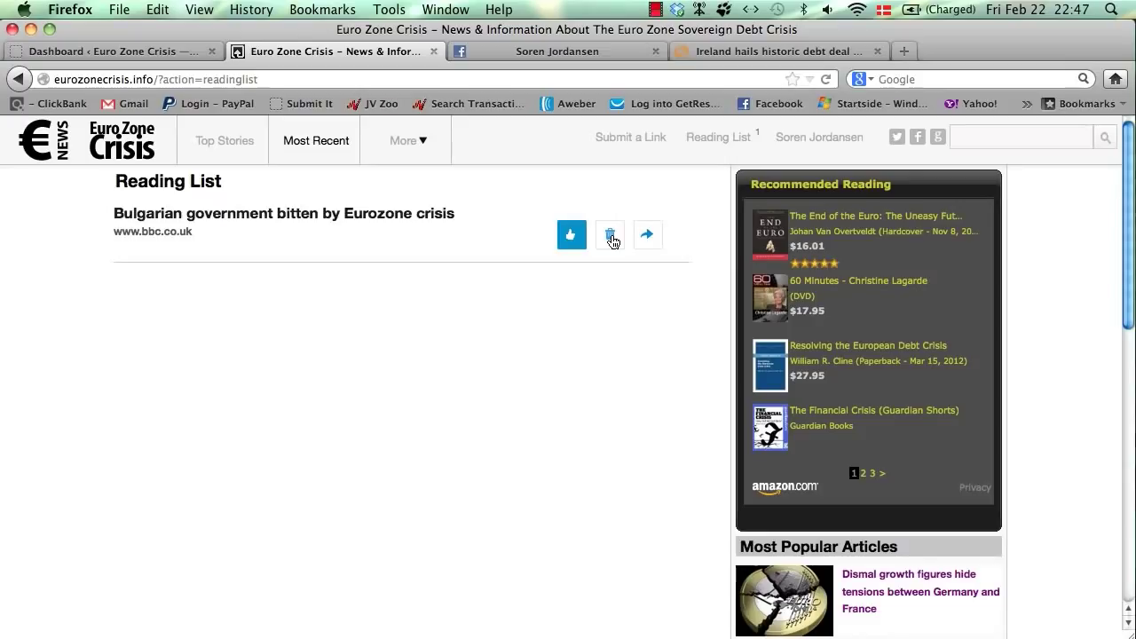
left_click(612, 238)
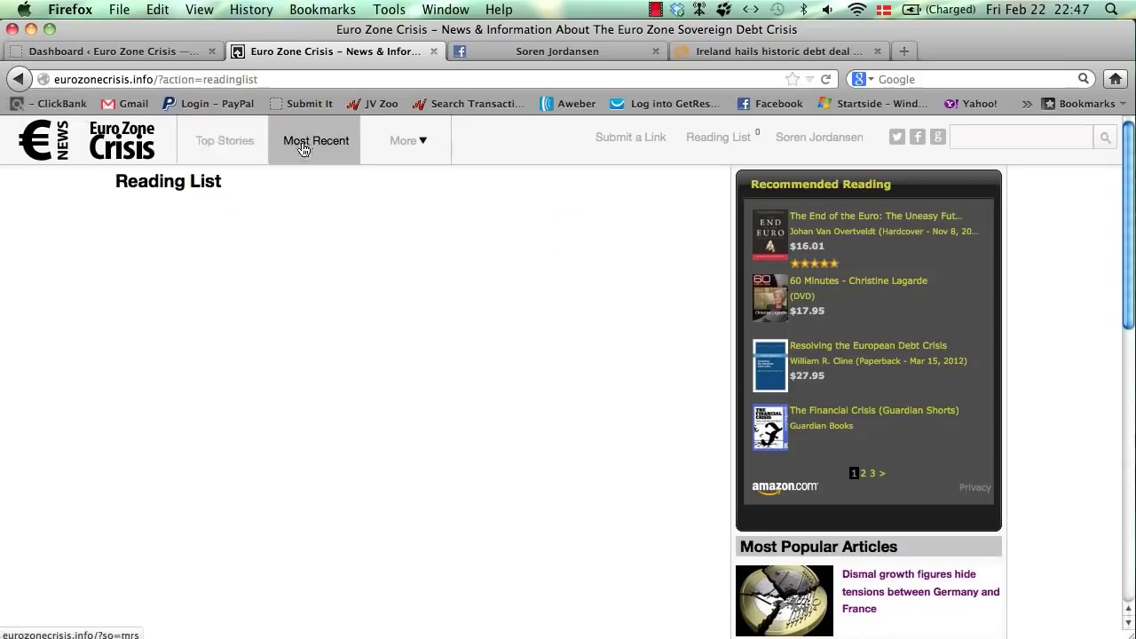
- Return to the site's home page and open the page for submitting a link
left_click(138, 151)
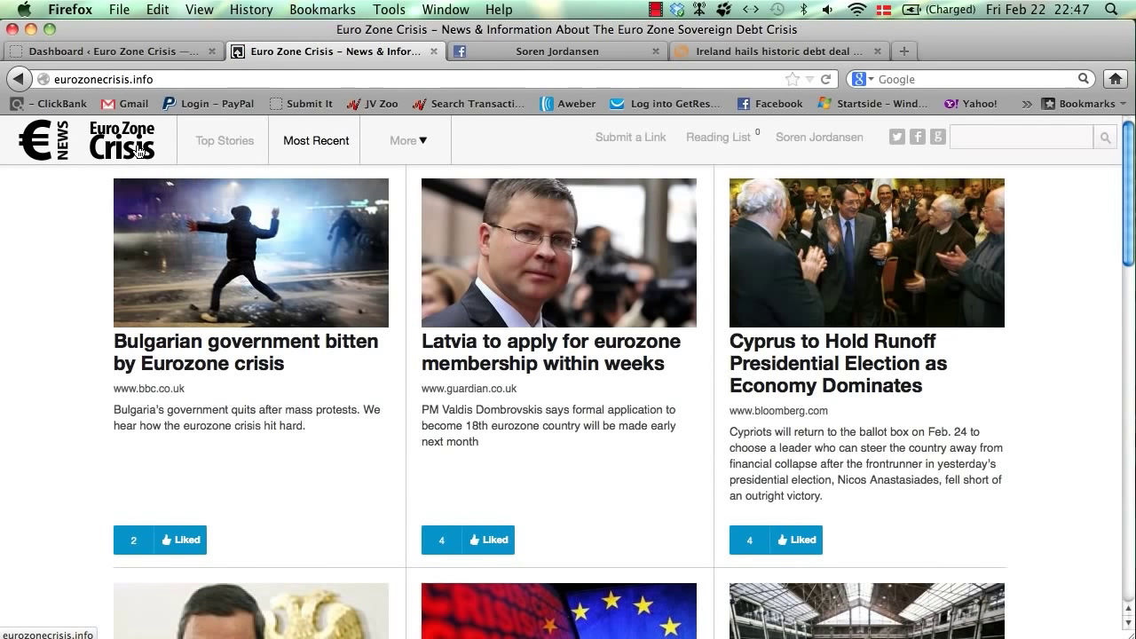
mouse_move(327, 358)
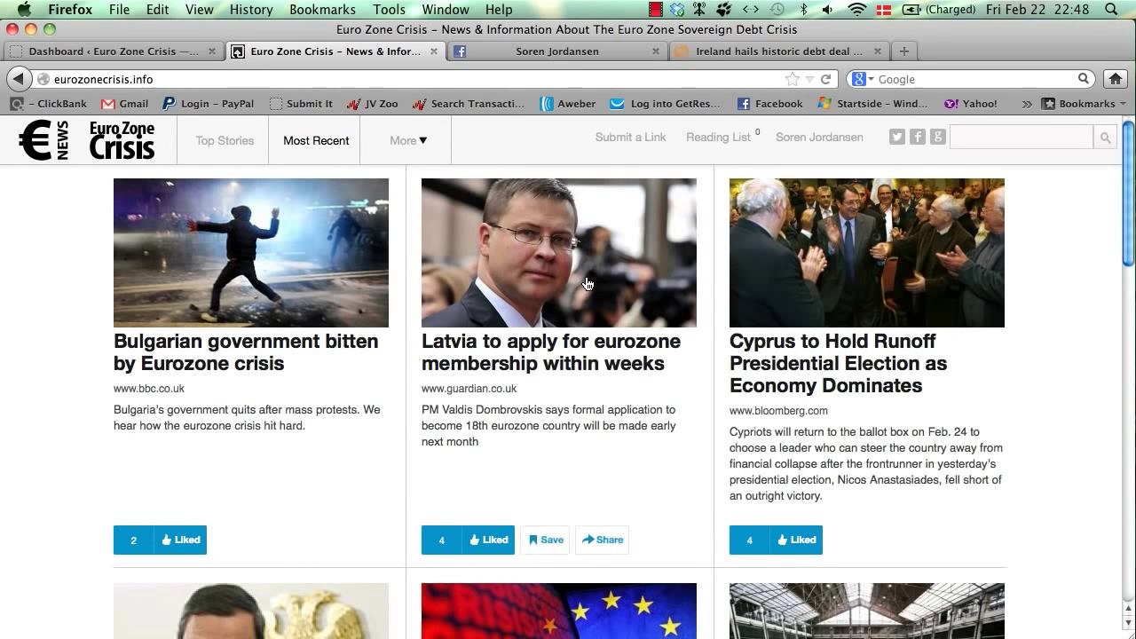
left_click(639, 147)
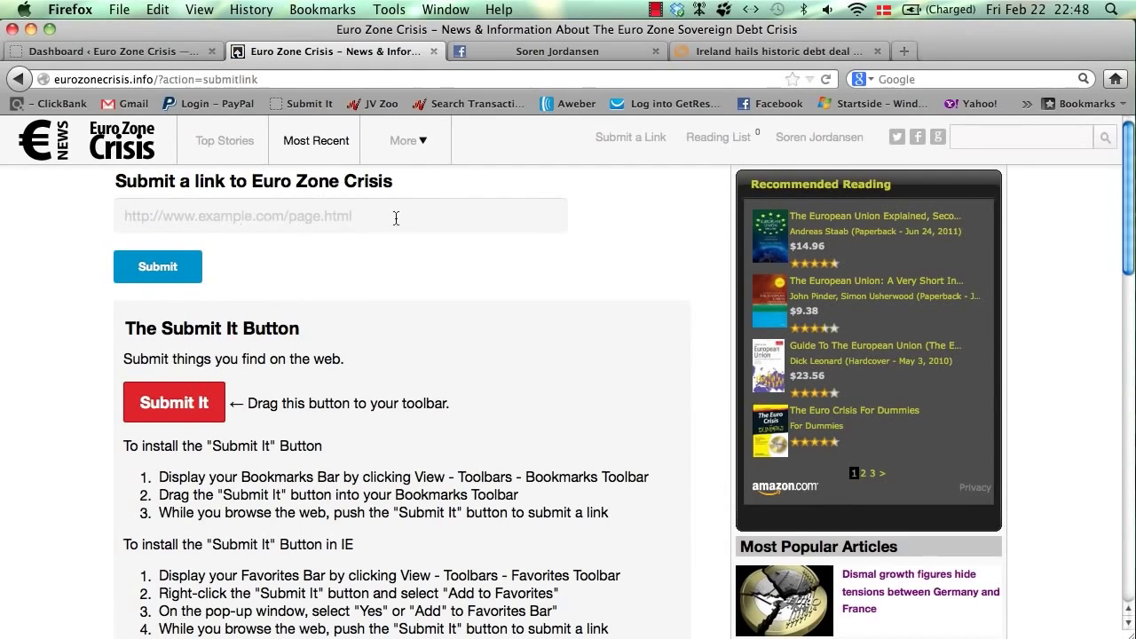
- Copy the HTML code for the first blue SHARE IT button in the Share Buttons section
scroll(347, 326, "down", 1)
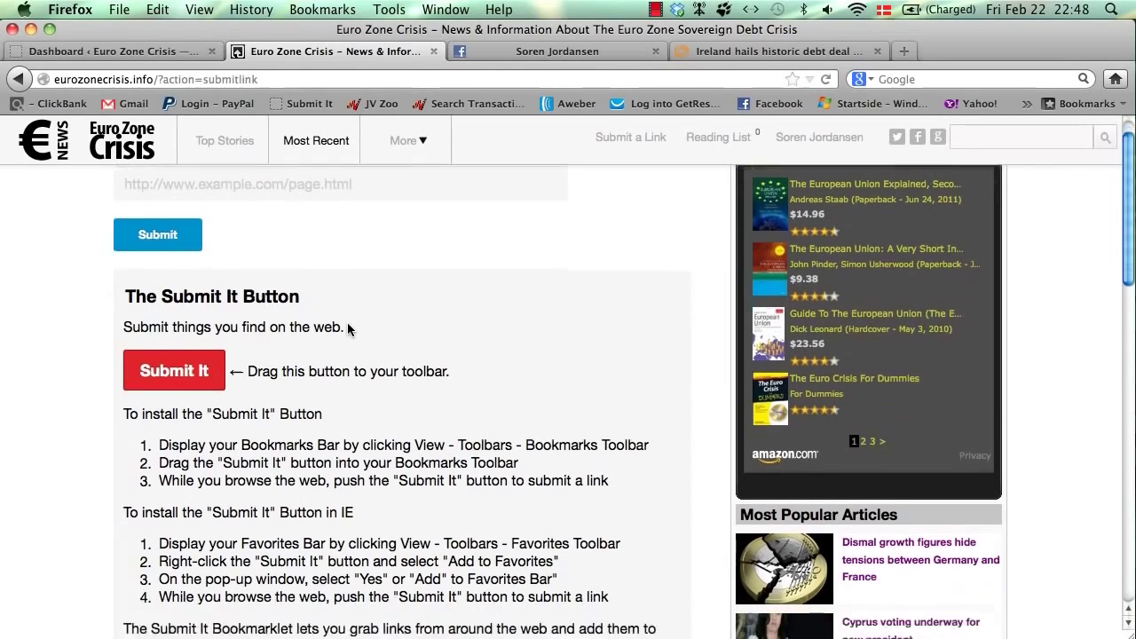
scroll(347, 326, "down", 10)
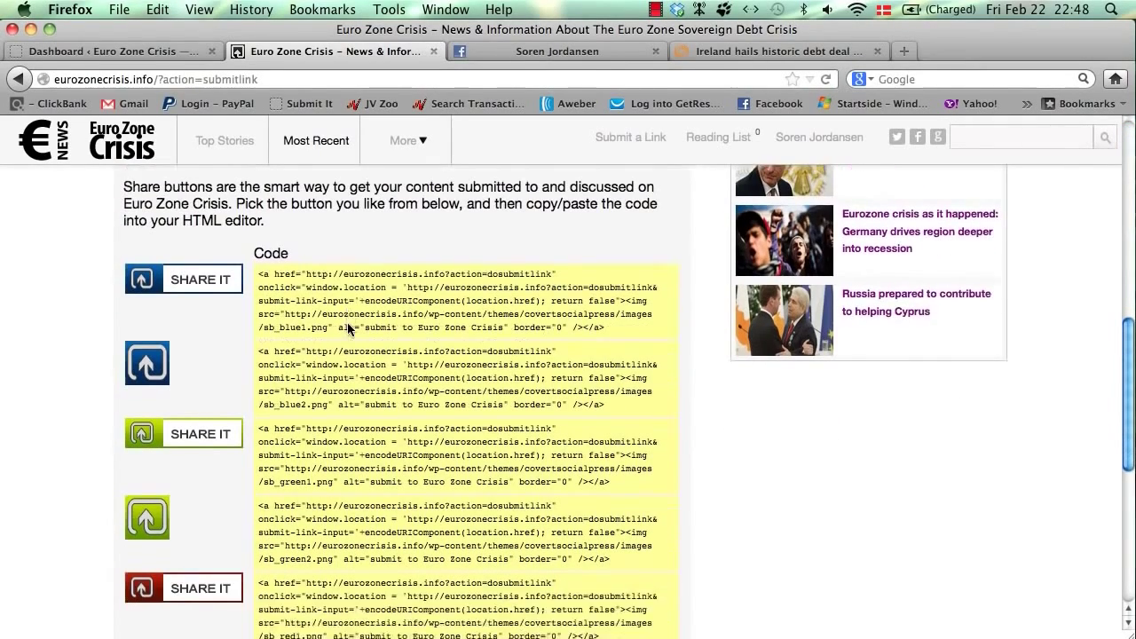
scroll(347, 327, "up", 1)
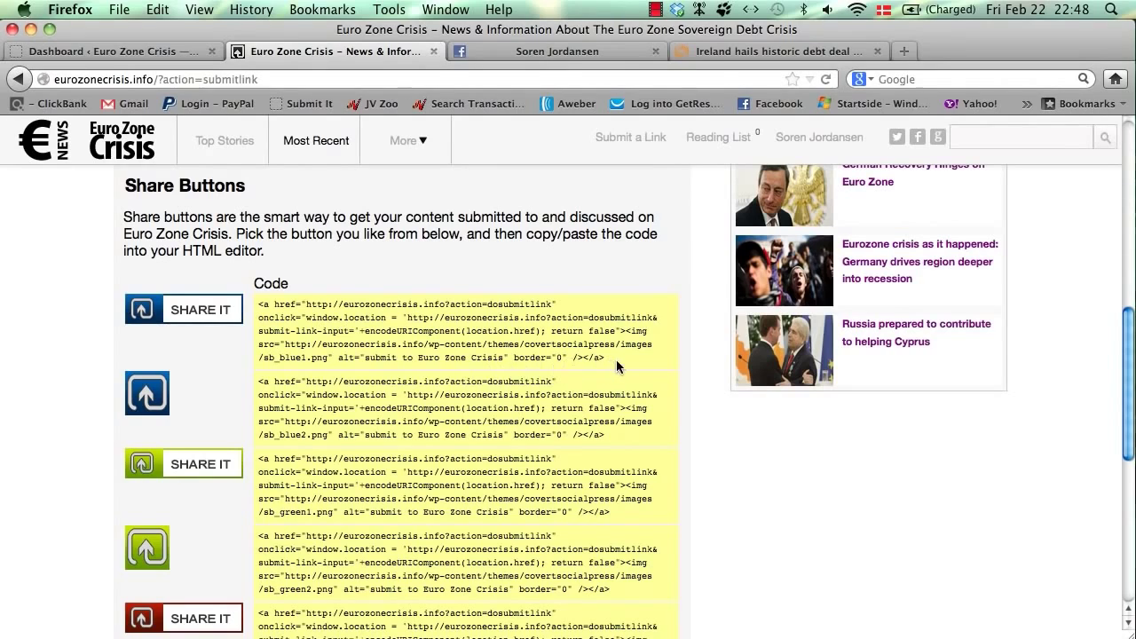
left_click_drag(615, 359, 256, 311)
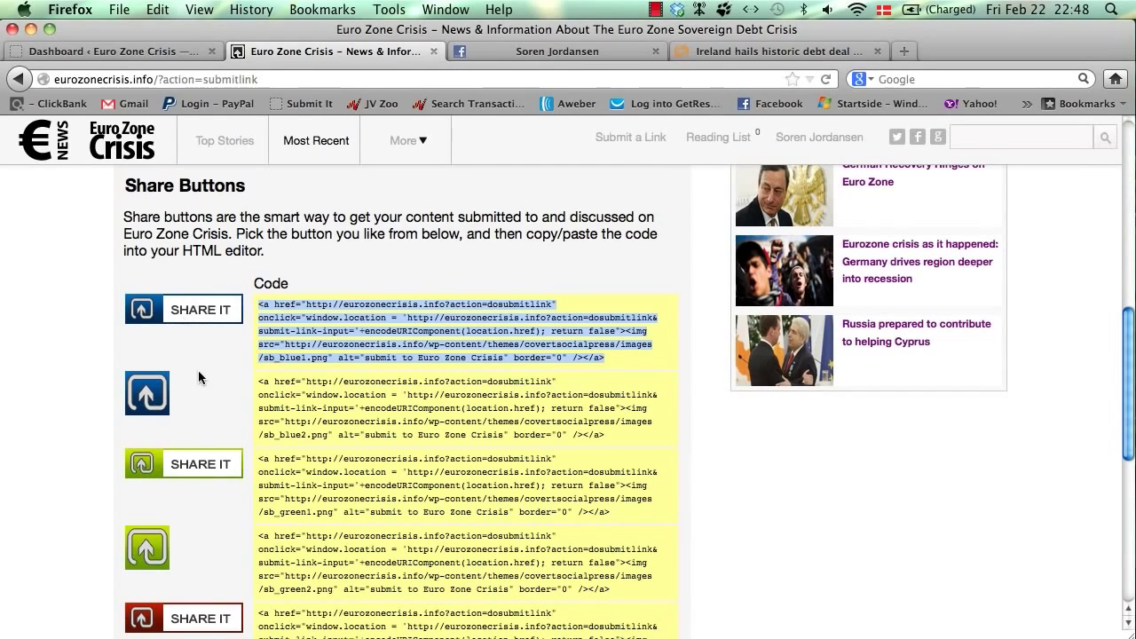
scroll(198, 370, "up", 3)
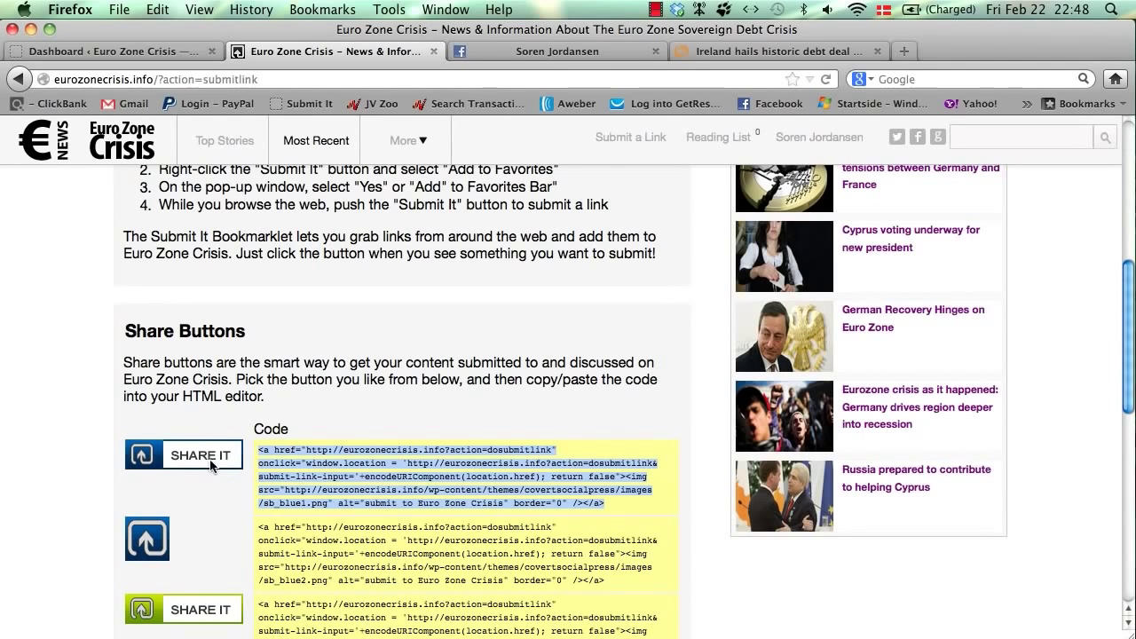
scroll(265, 401, "up", 5)
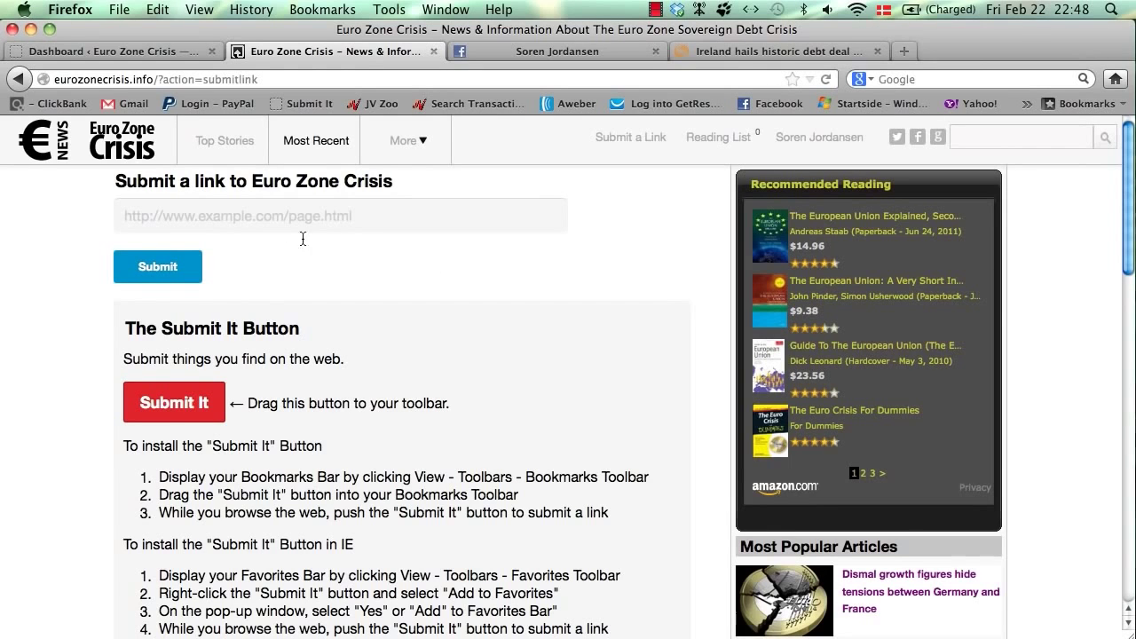
- Delete the existing Submit It bookmark and add it to the bookmarks bar again from the page's Submit It button
scroll(335, 307, "down", 3)
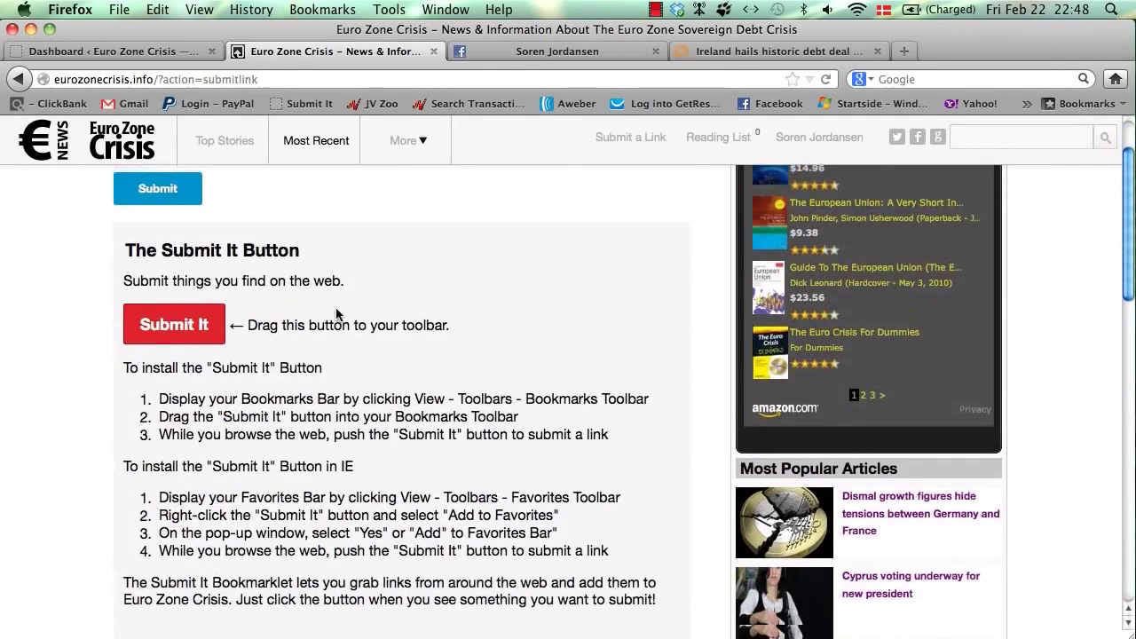
scroll(335, 307, "up", 2)
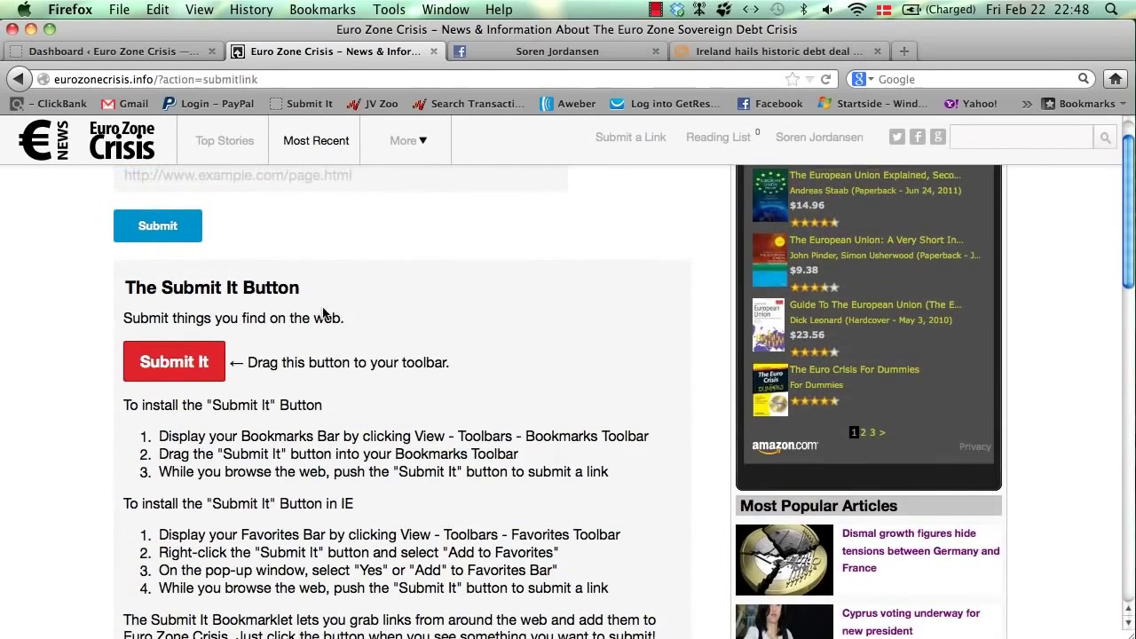
right_click(313, 105)
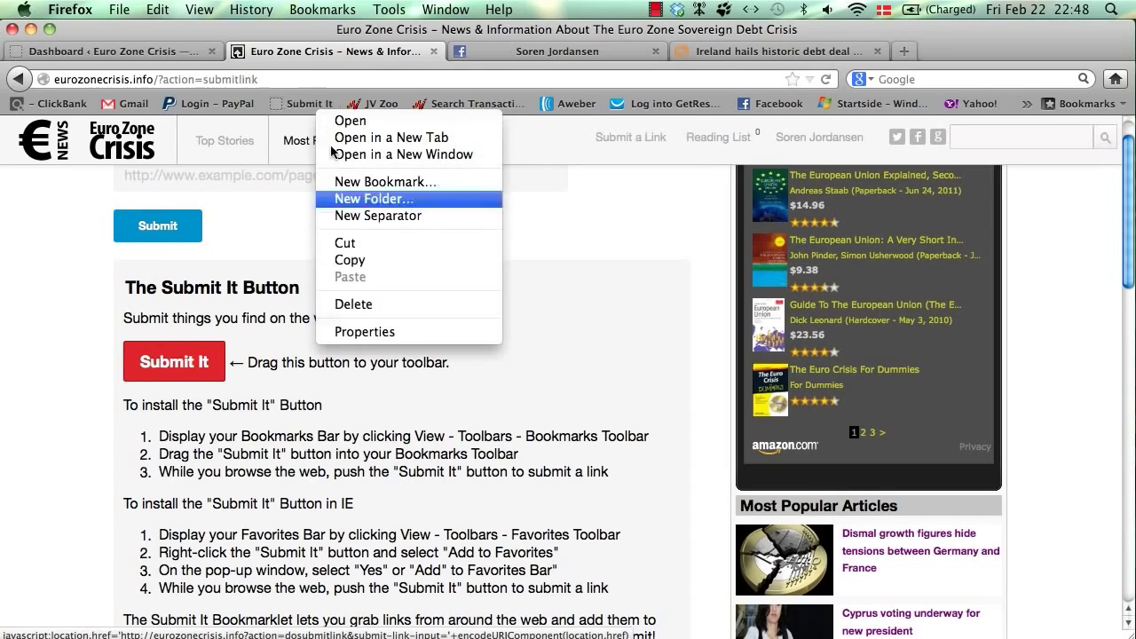
left_click(388, 307)
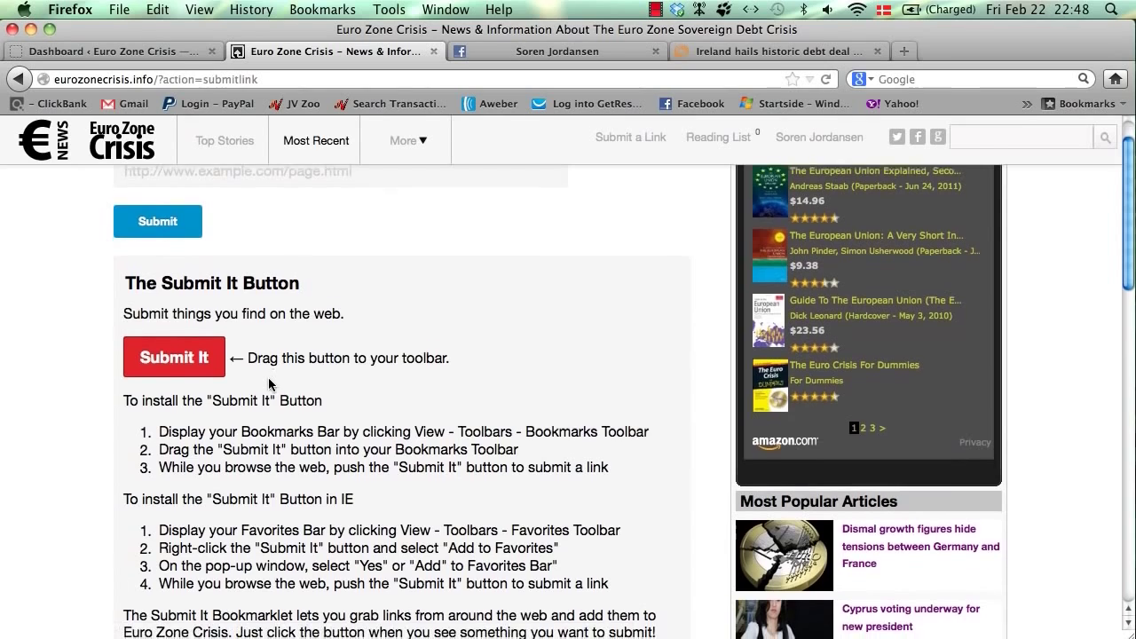
scroll(269, 383, "down", 1)
scroll(269, 383, "up", 2)
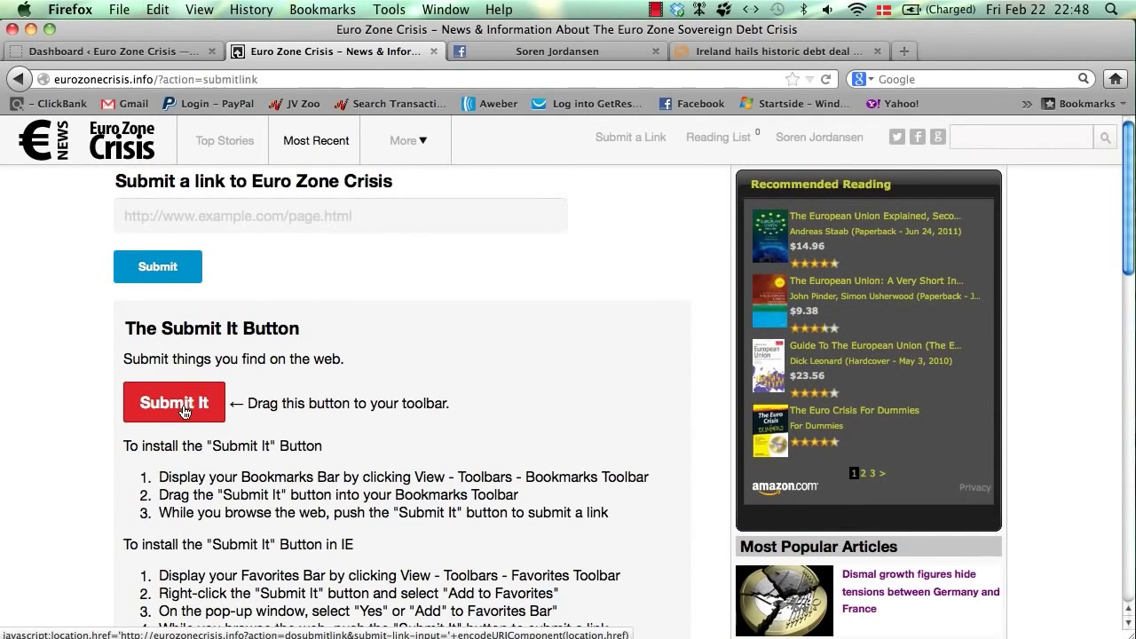
left_click_drag(185, 411, 293, 111)
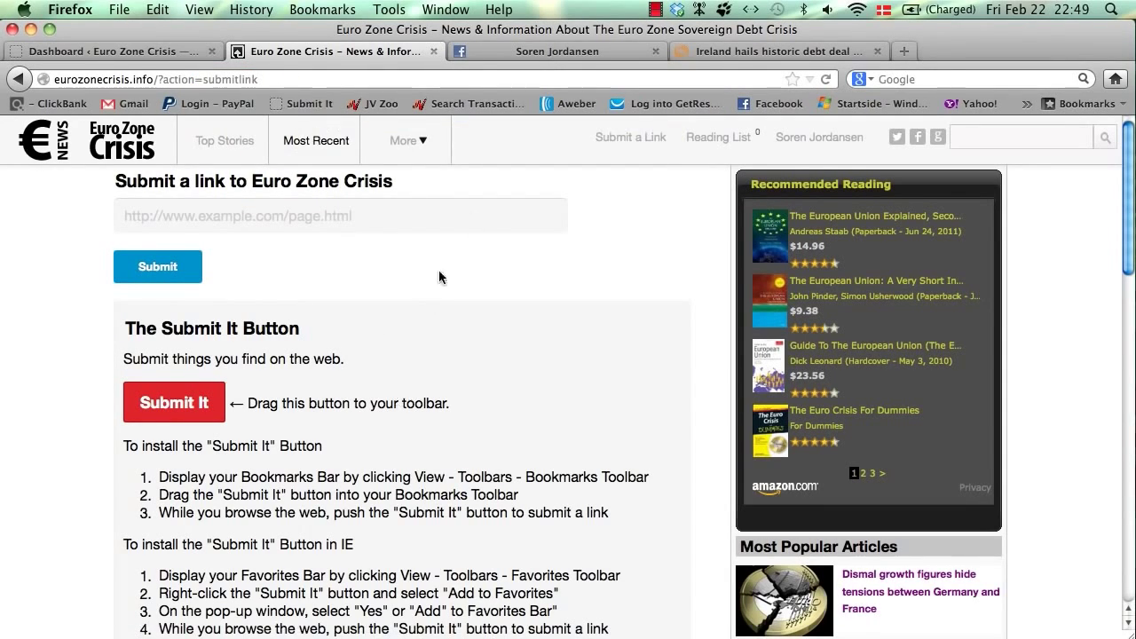
- Open the Reuters article "Ireland hails historic debt deal with ECB" and start submitting it with the Submit It bookmark
left_click(732, 53)
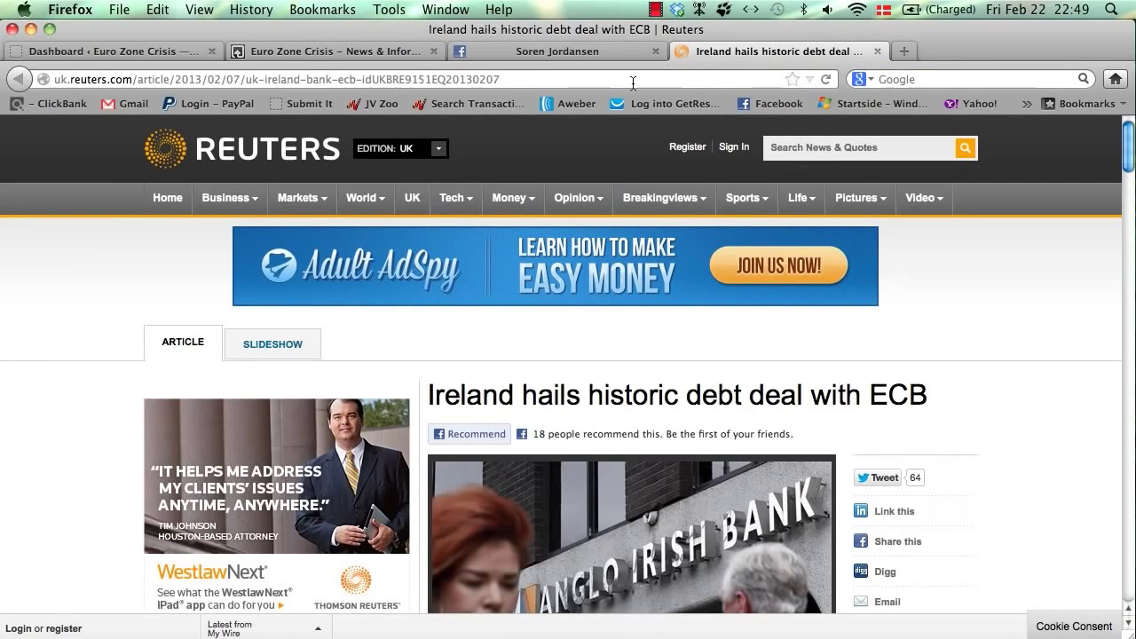
scroll(710, 177, "down", 5)
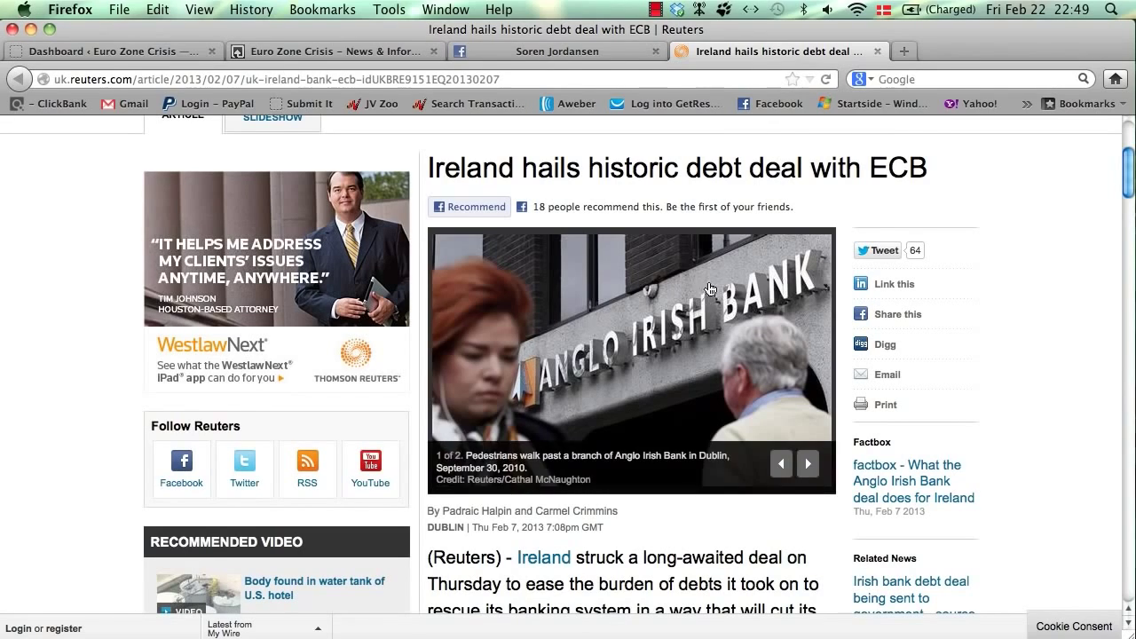
left_click(309, 104)
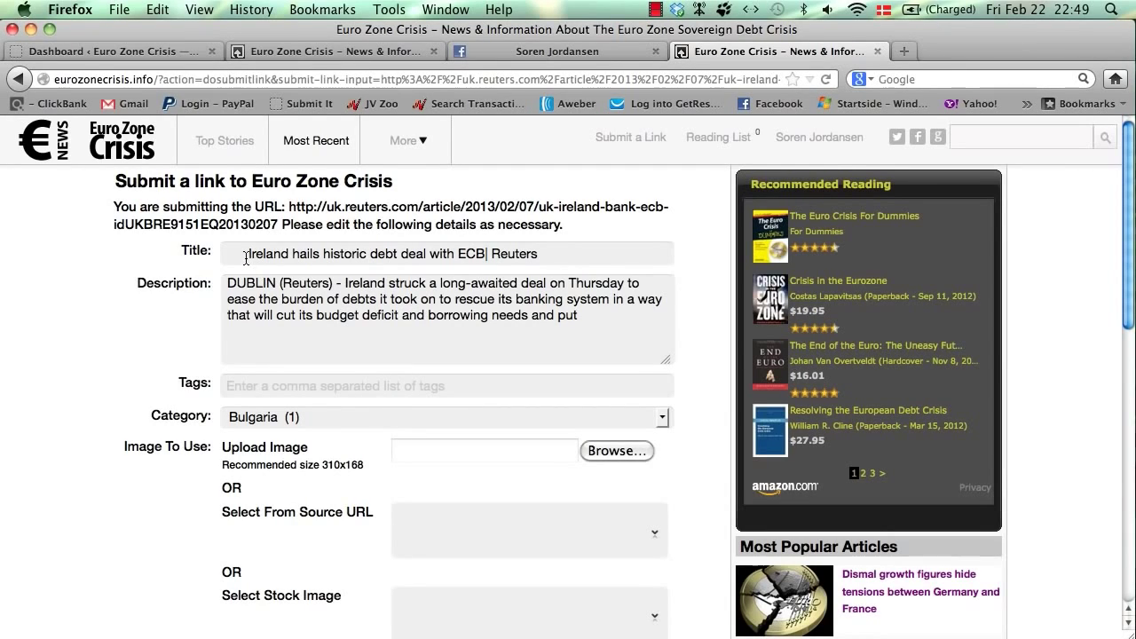
- Trim the submission's title to "Ireland hails historic debt deal with ECB"
key("shift+Home")
key("BackSpace")
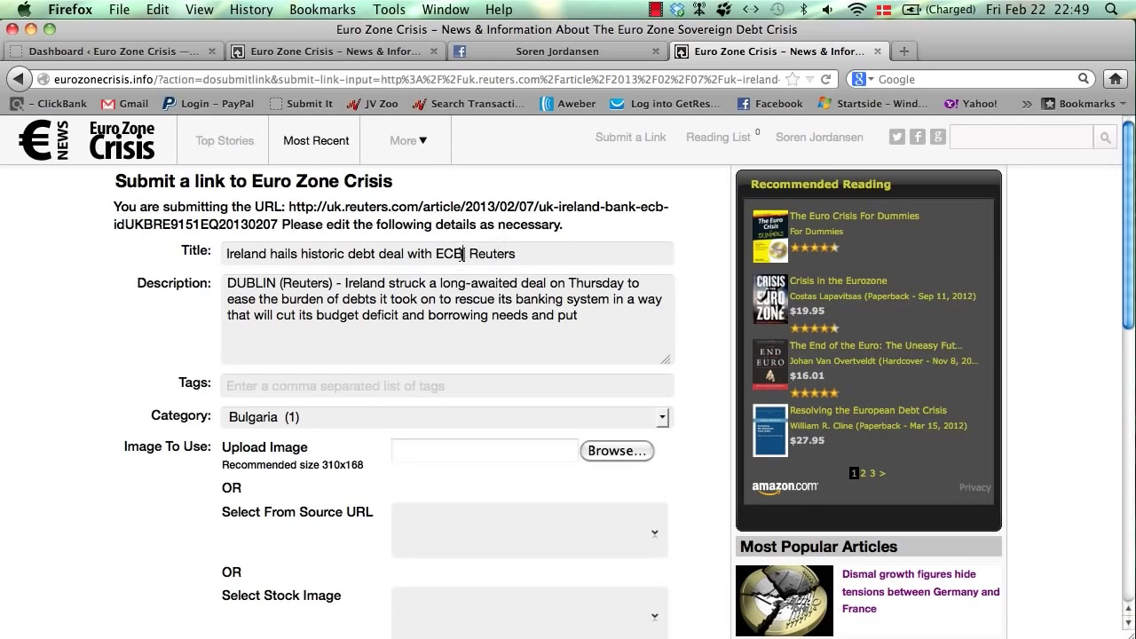
left_click_drag(462, 254, 546, 259)
key("BackSpace")
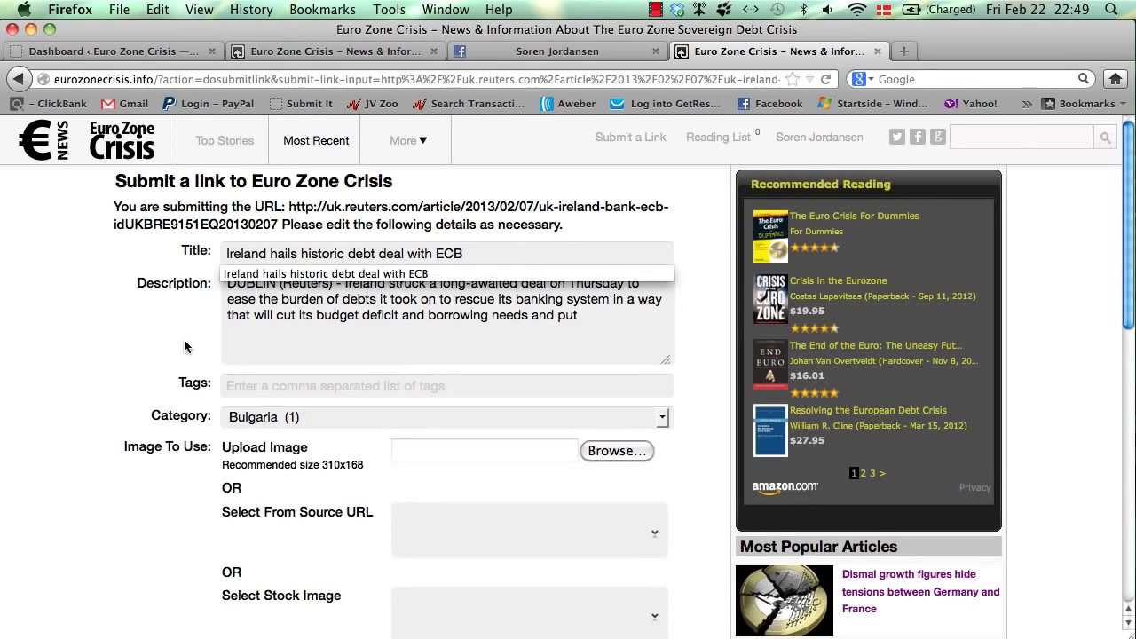
key("Tab")
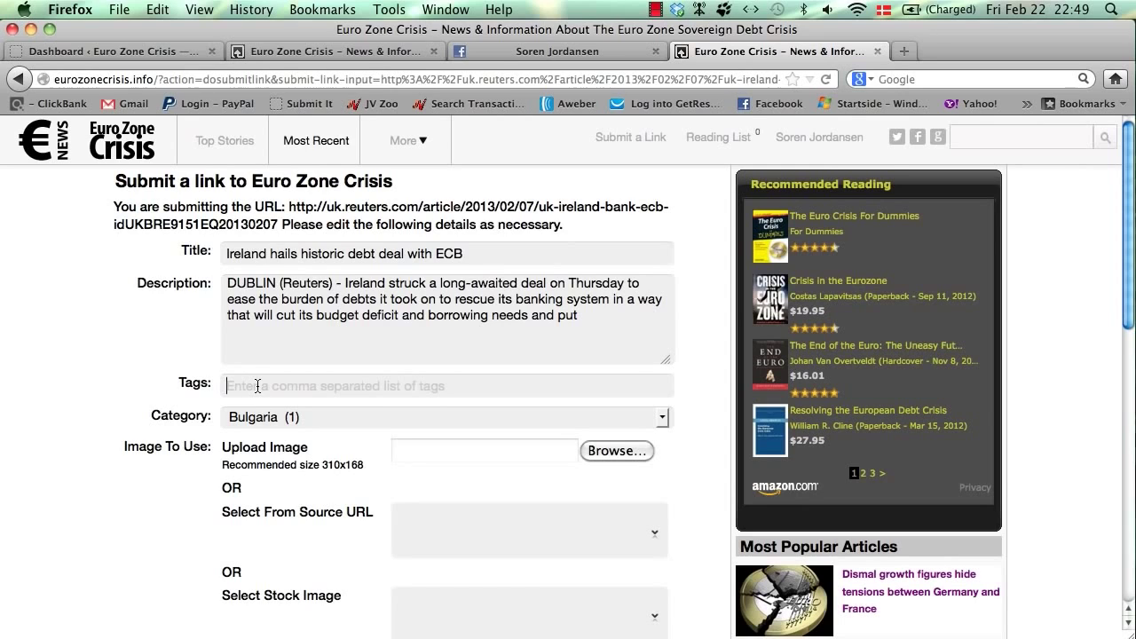
key("ctrl+v")
key("ctrl+a")
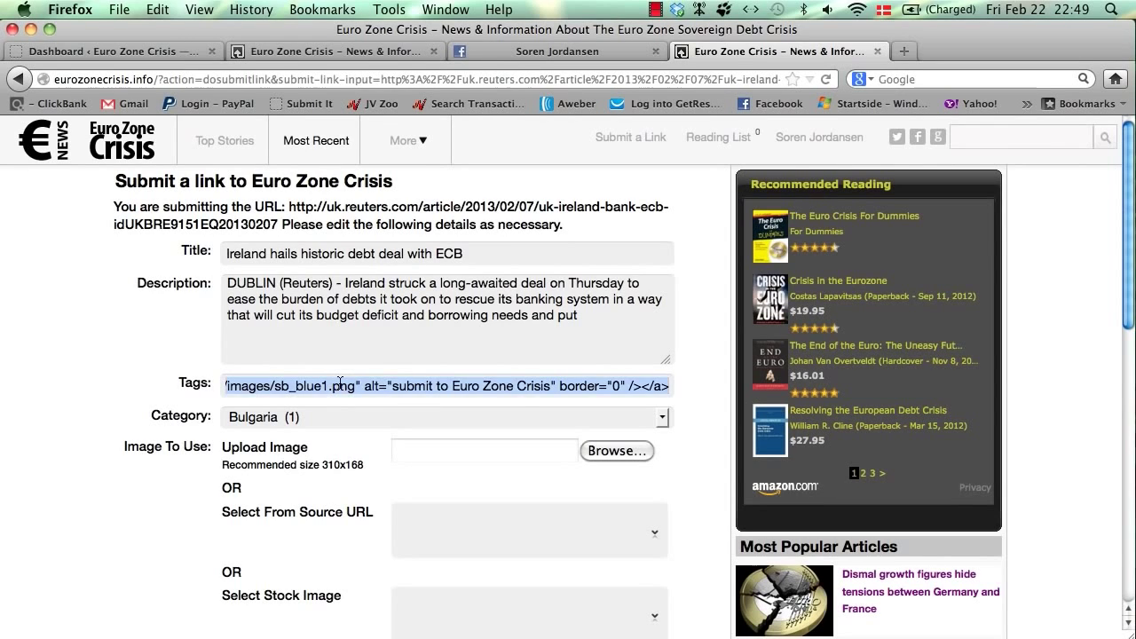
key("BackSpace")
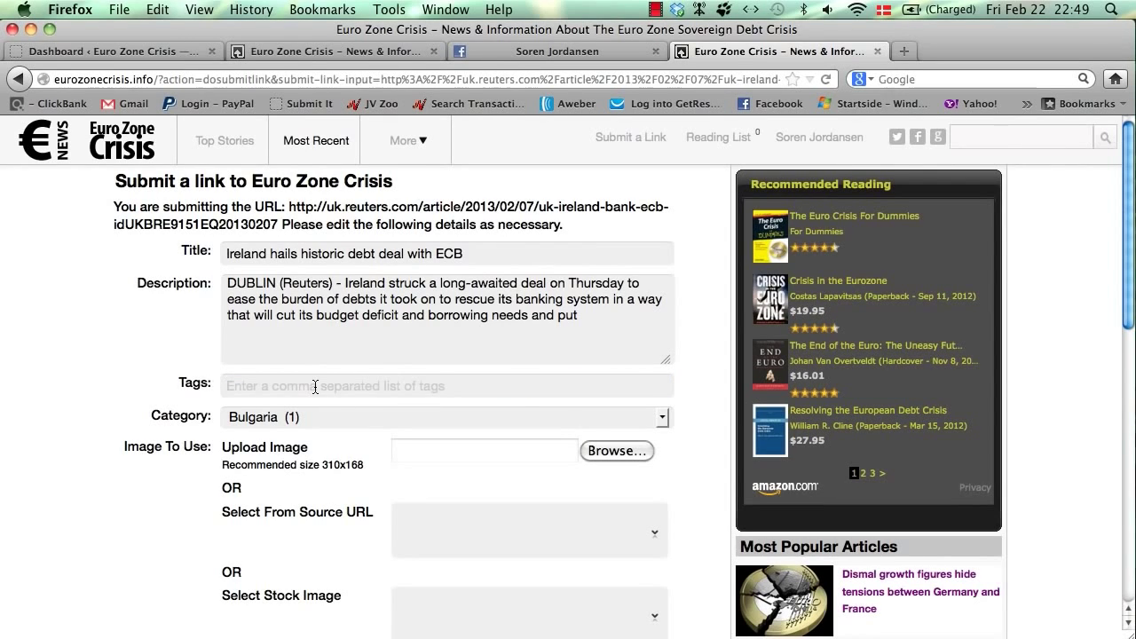
- Tag the link with "ECB, Ireland, debt, deficit, bonds" and set its category to Ireland
type("Ireland")
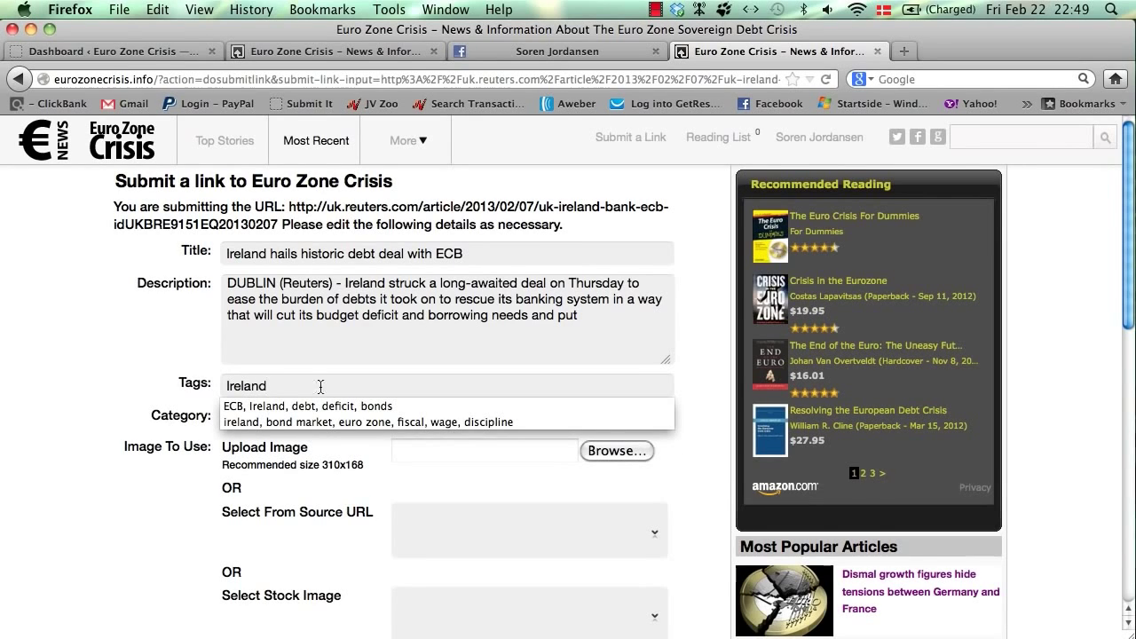
left_click(364, 406)
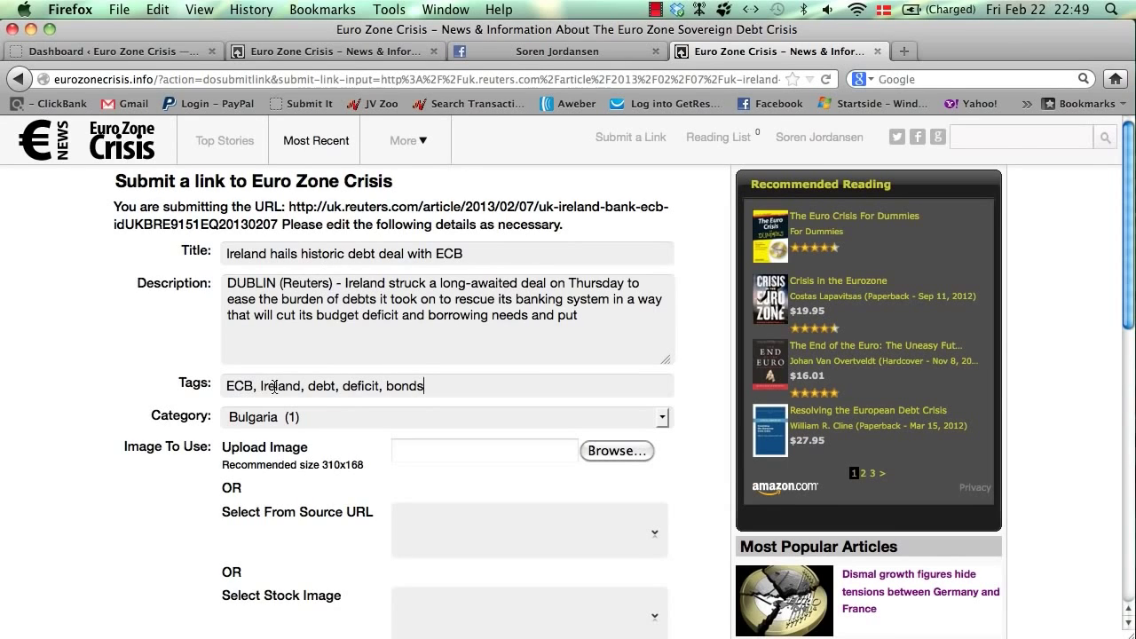
left_click(321, 418)
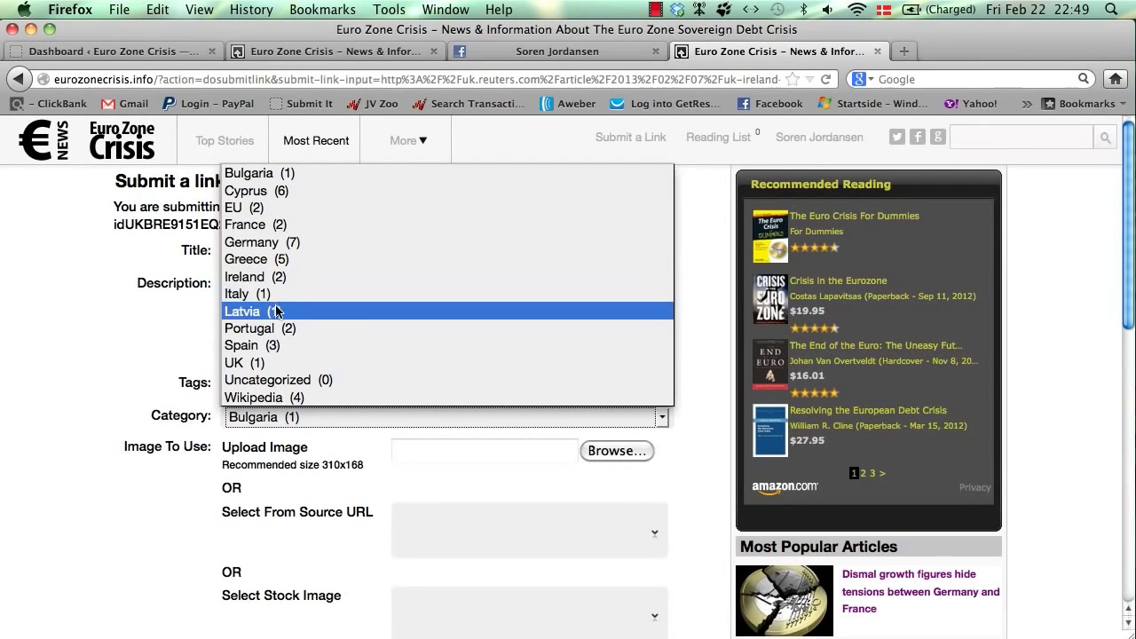
left_click(270, 277)
- Choose the Anglo Irish Bank photo from the source URL's images as the link's image
scroll(122, 401, "down", 3)
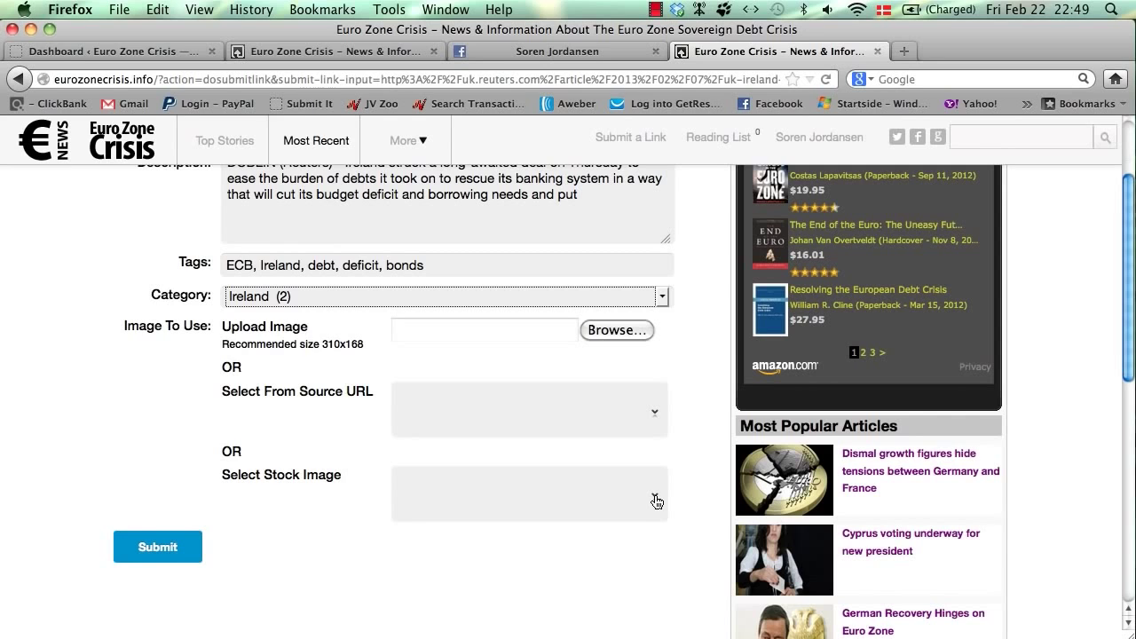
scroll(531, 532, "up", 2)
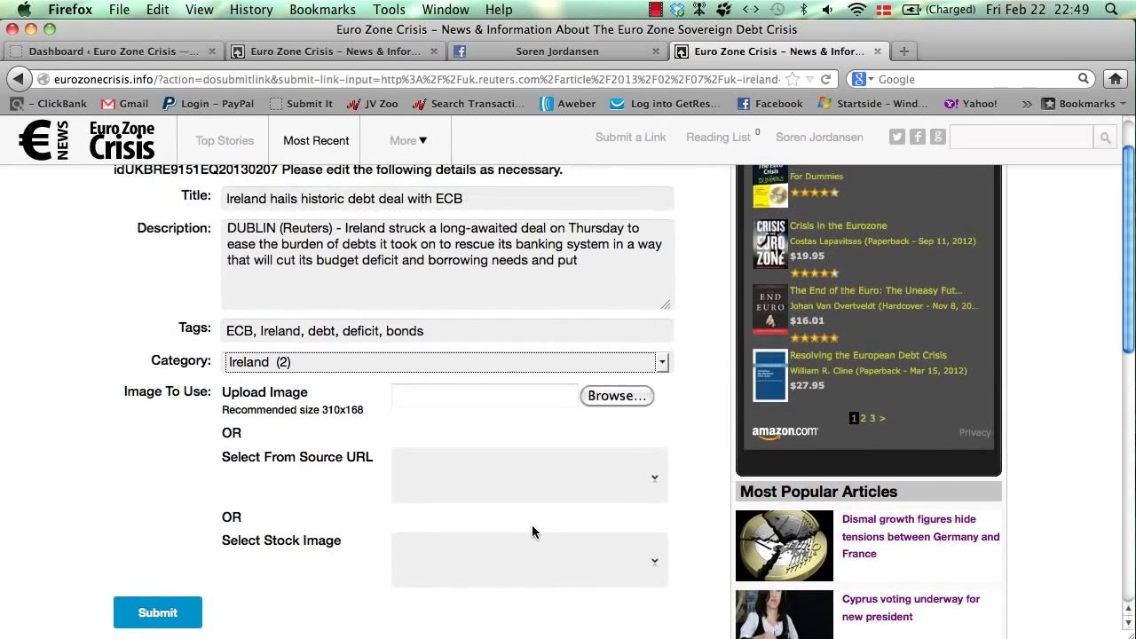
left_click(657, 486)
scroll(621, 484, "down", 3)
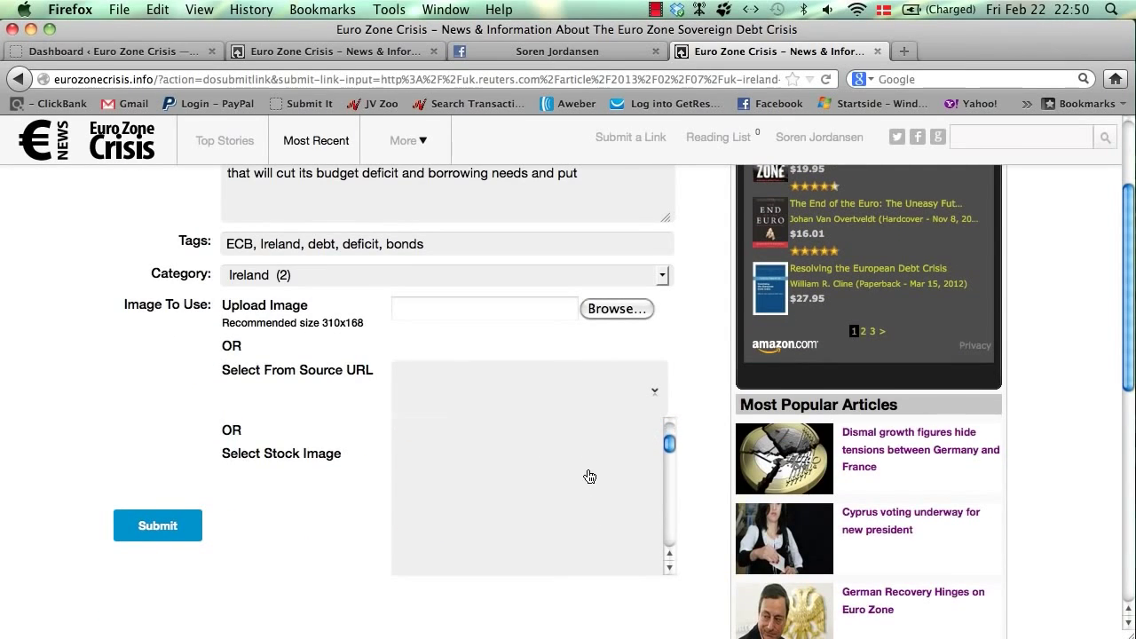
scroll(589, 477, "down", 5)
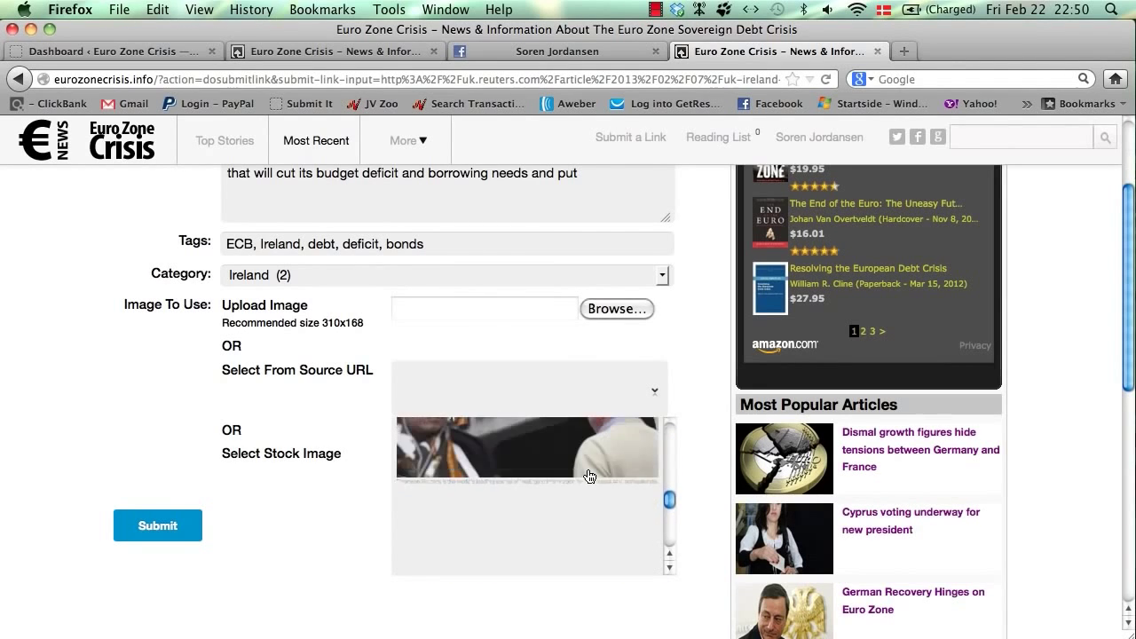
scroll(589, 476, "up", 1)
left_click(588, 476)
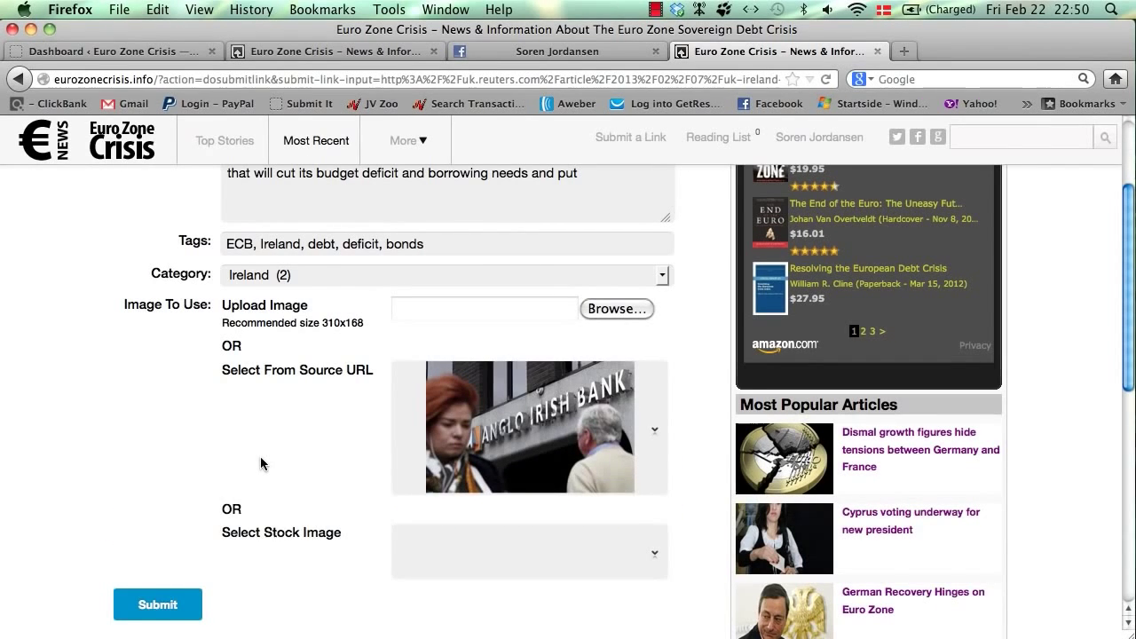
- Review the completed details and submit the link to Euro Zone Crisis
scroll(261, 462, "up", 3)
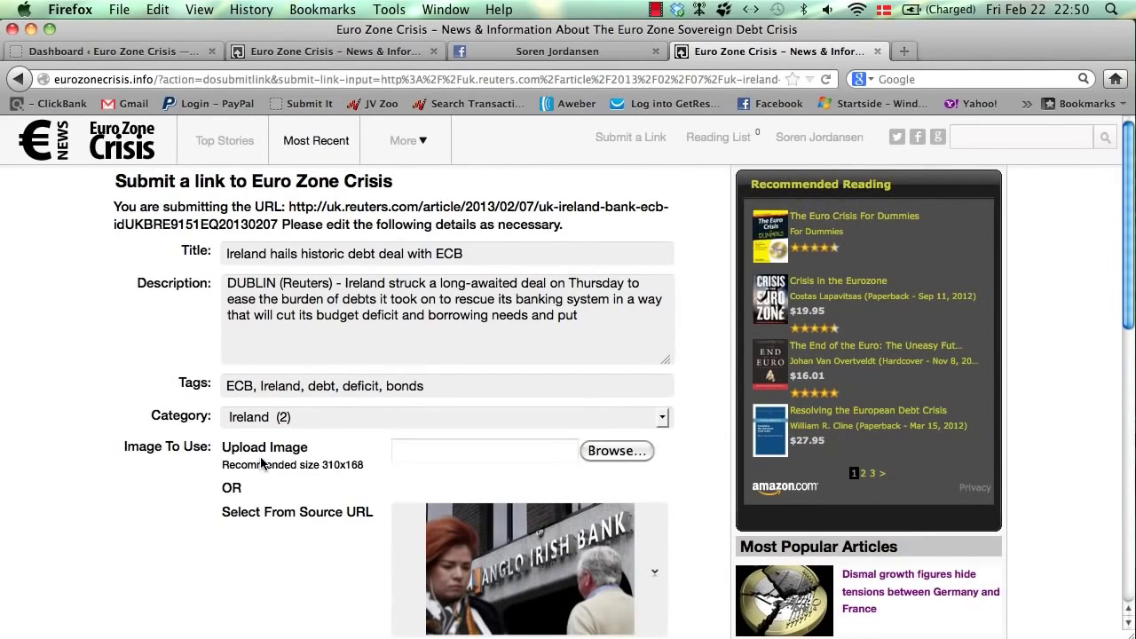
scroll(327, 303, "down", 7)
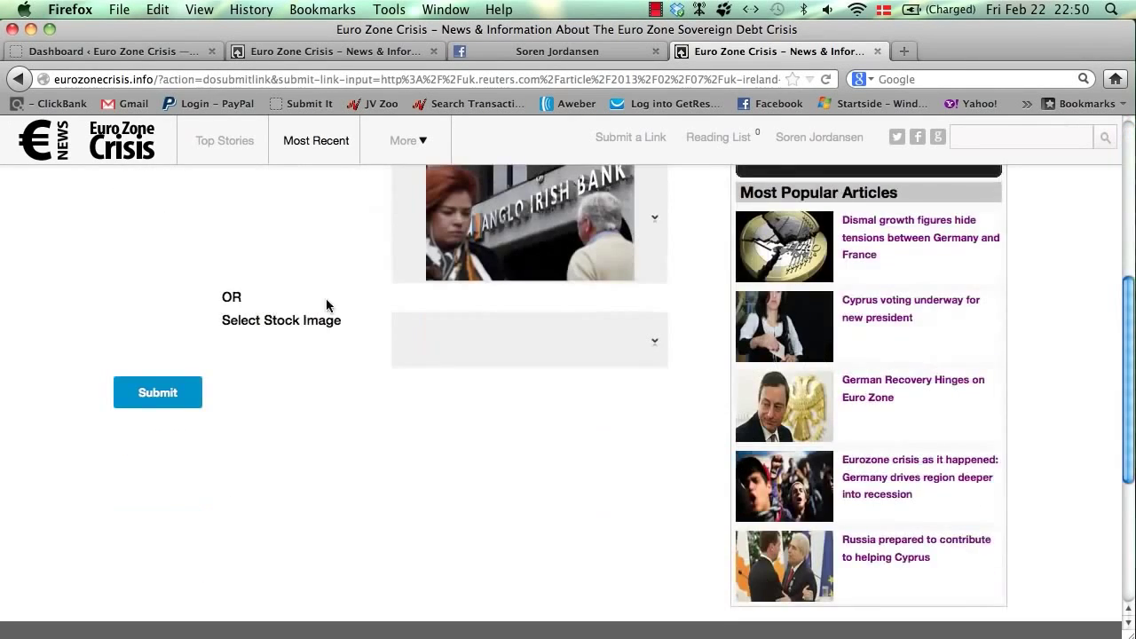
left_click(177, 391)
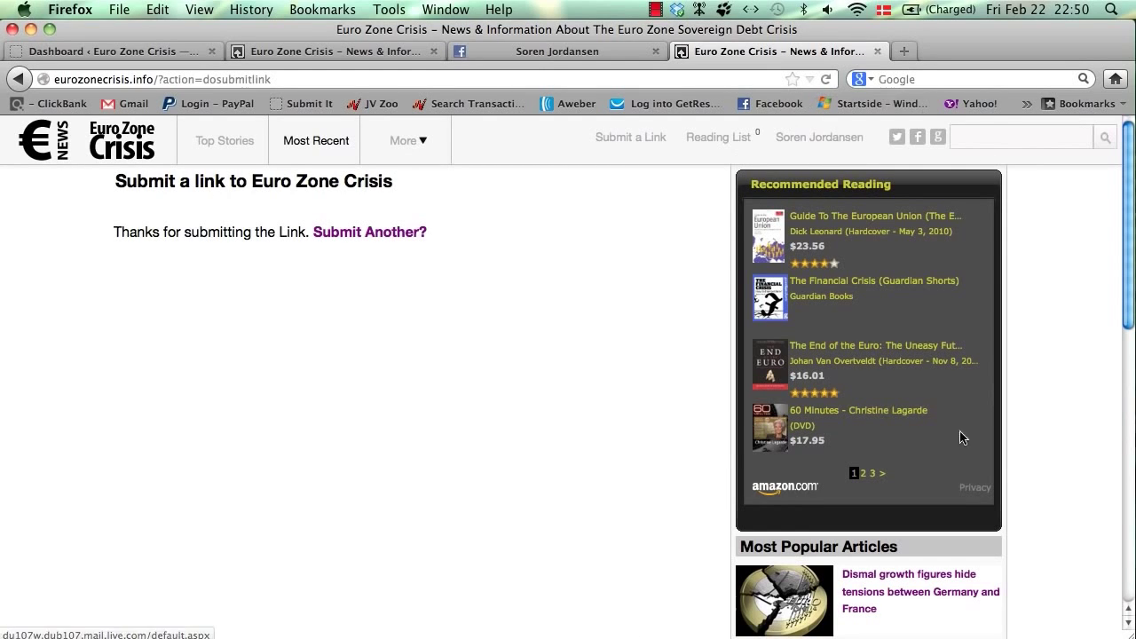
- Back on the site's home page, like the "Ireland hails historic debt deal with ECB" story and save it to the reading list
left_click(875, 52)
left_click(346, 51)
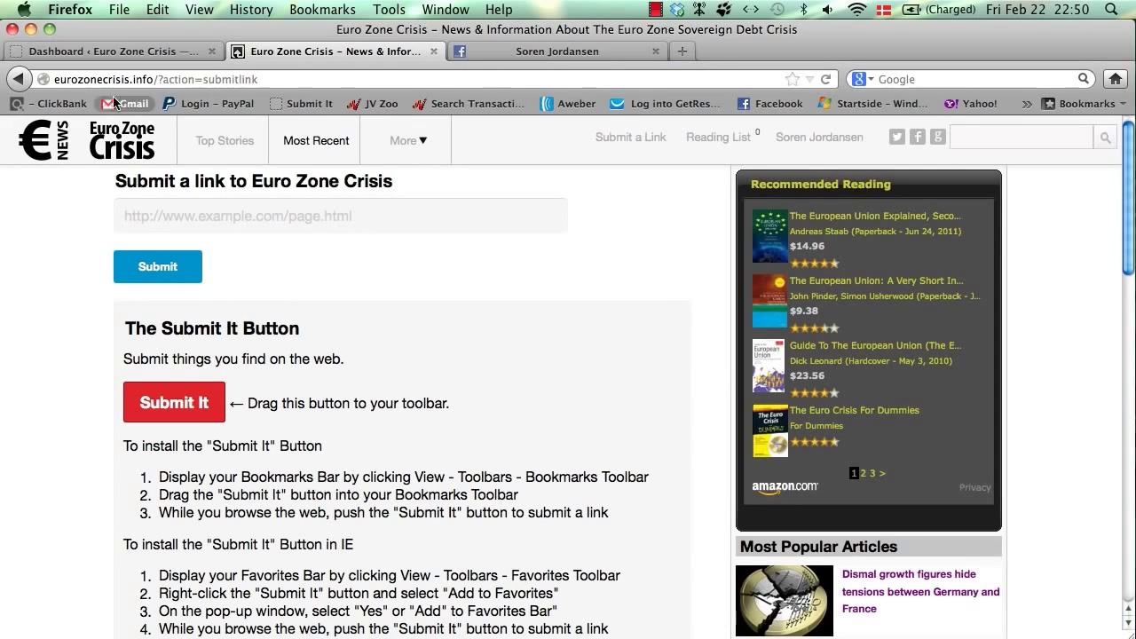
left_click(105, 153)
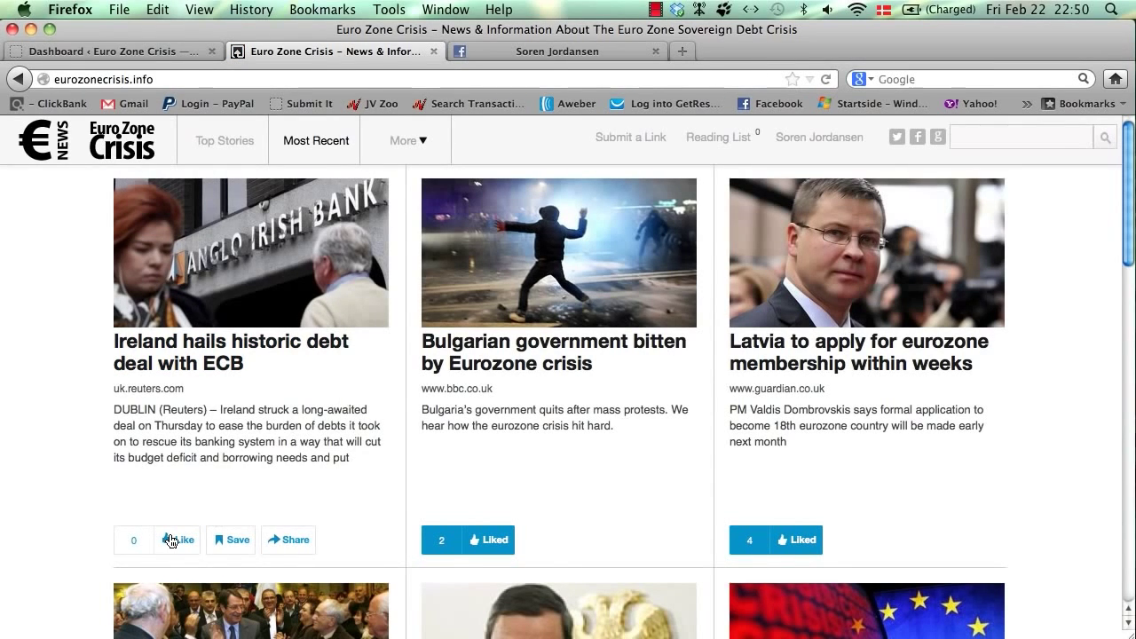
left_click(172, 544)
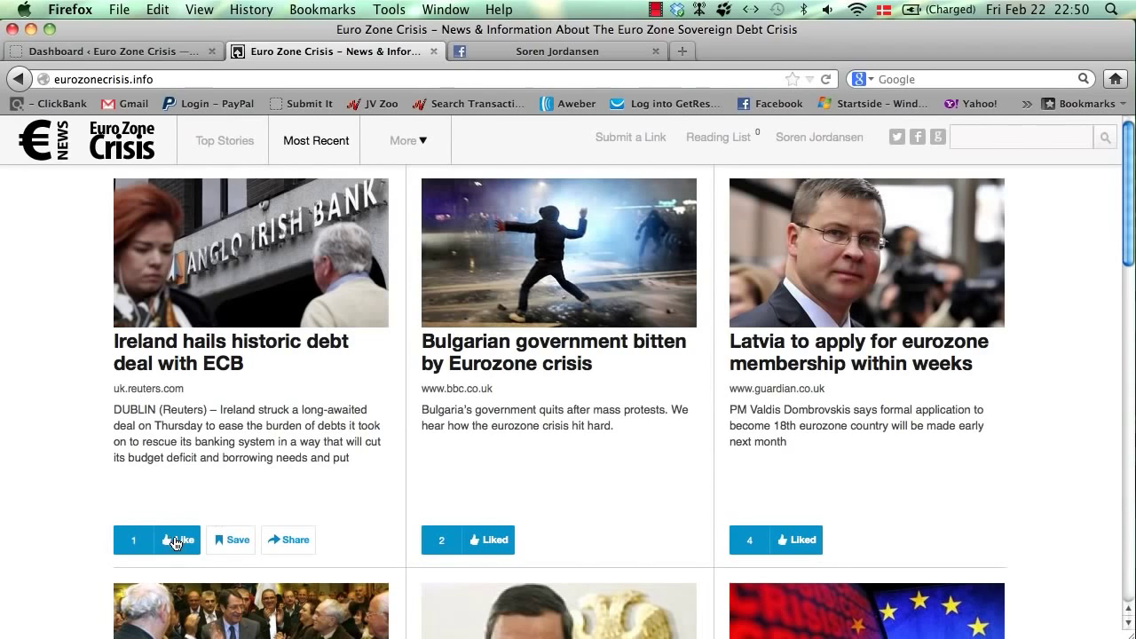
left_click(236, 542)
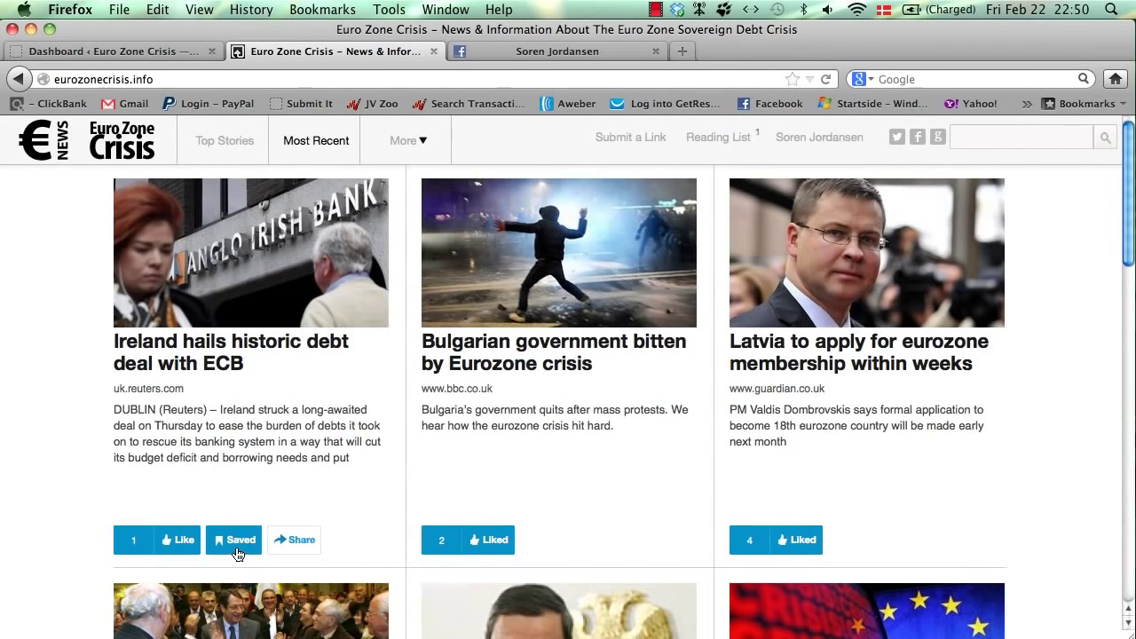
- Share the "Ireland hails historic debt deal with ECB" story publicly on your own Facebook timeline
left_click(297, 549)
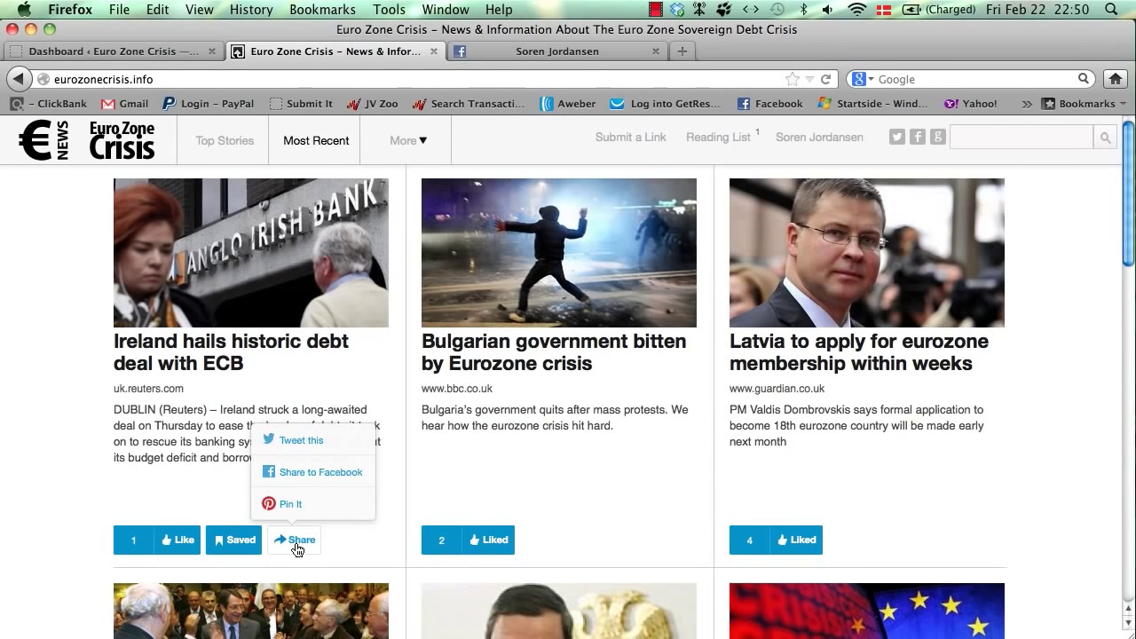
left_click(312, 479)
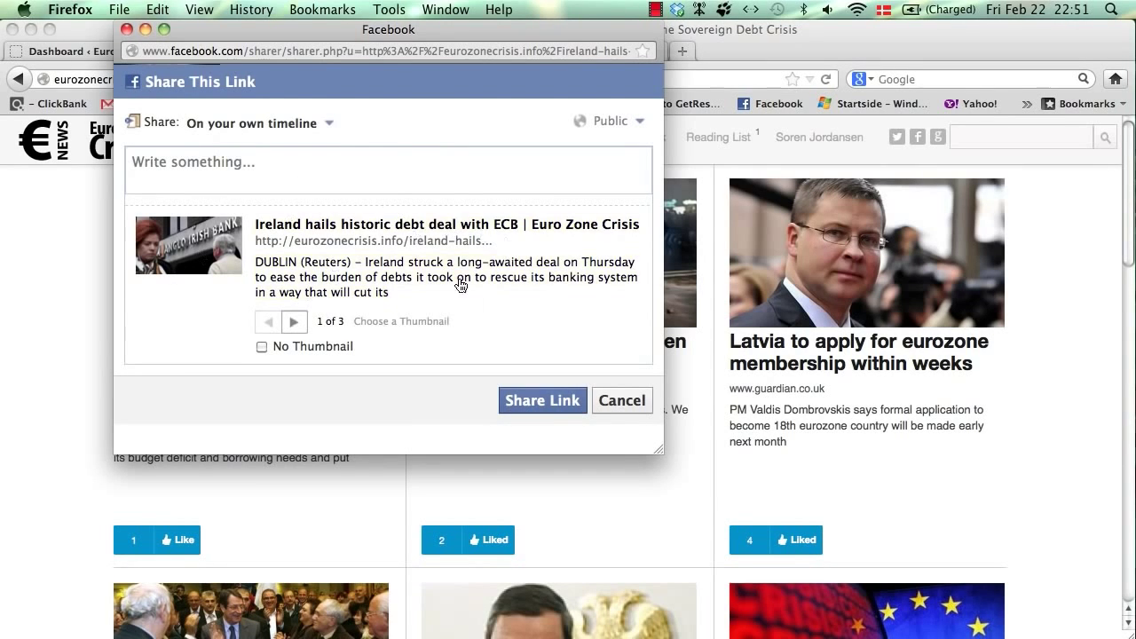
left_click(540, 407)
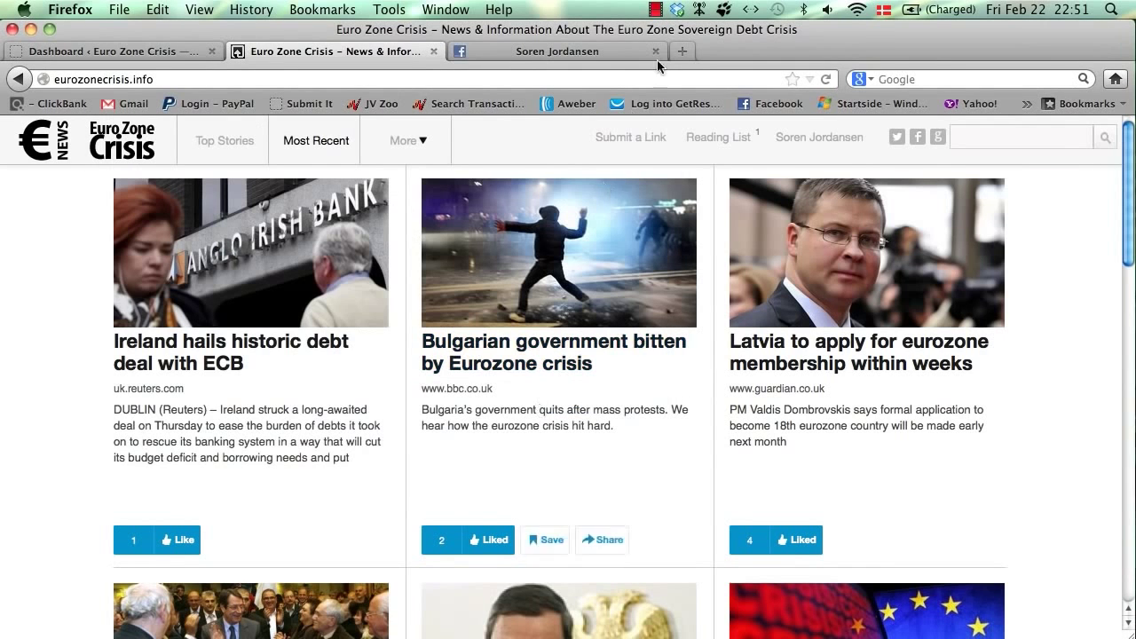
- Refresh the Facebook profile, find the shared Ireland story on the timeline and open its link
left_click(585, 52)
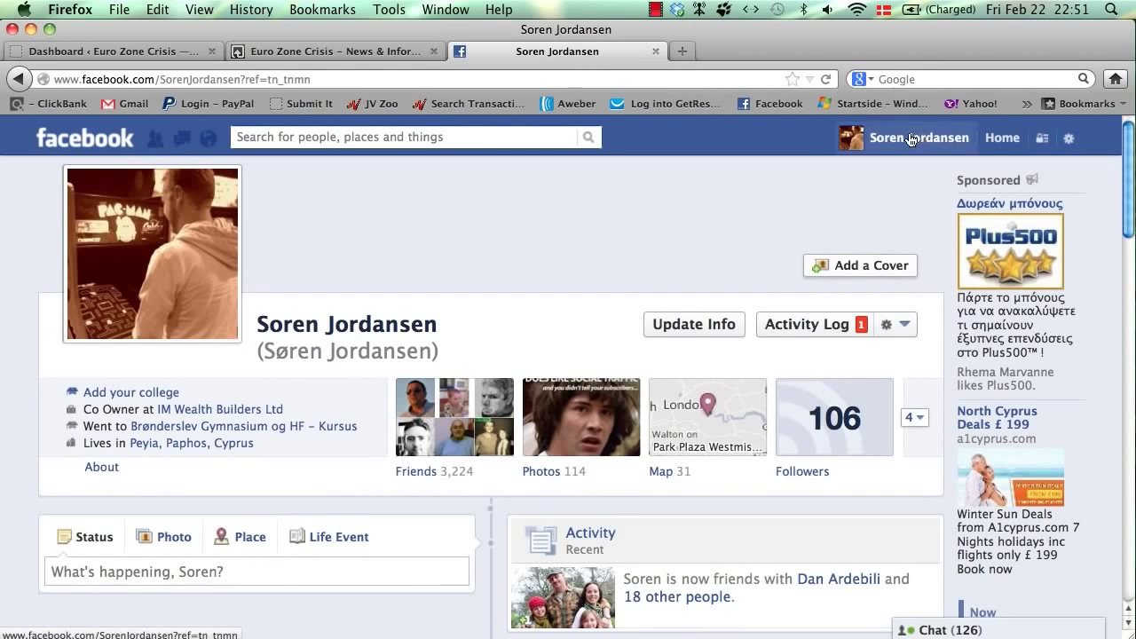
left_click(823, 84)
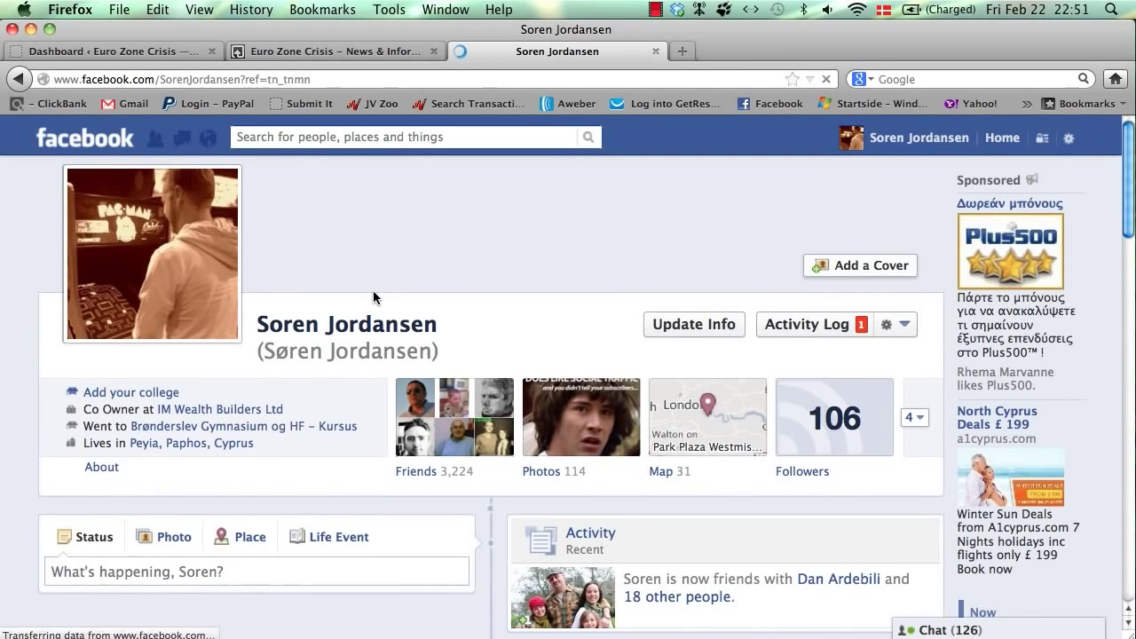
scroll(373, 297, "down", 3)
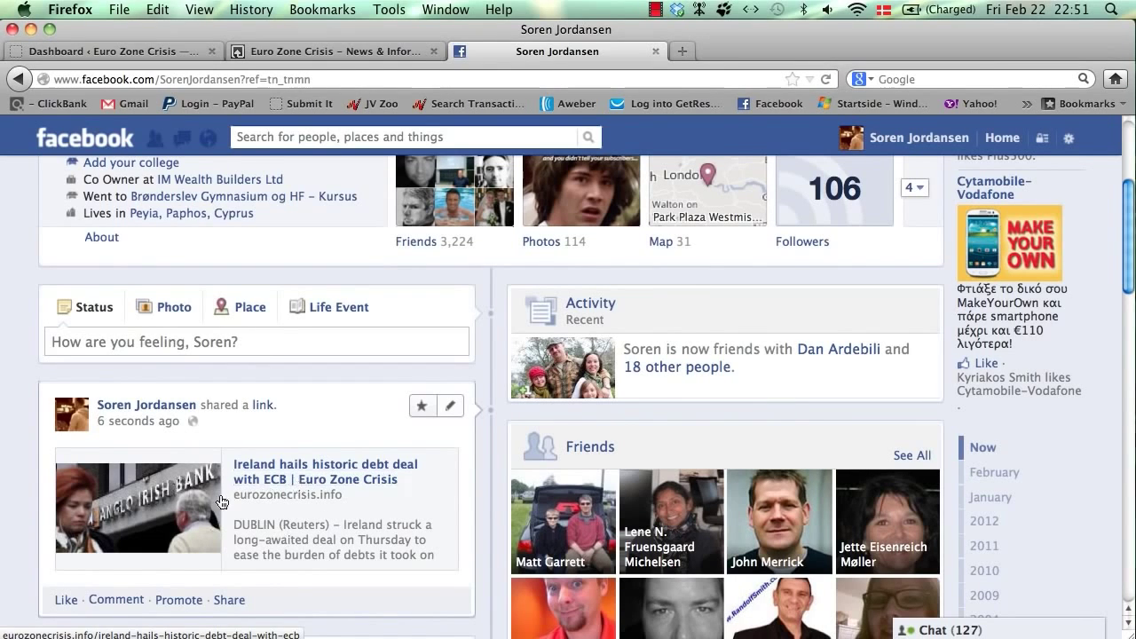
left_click(308, 480)
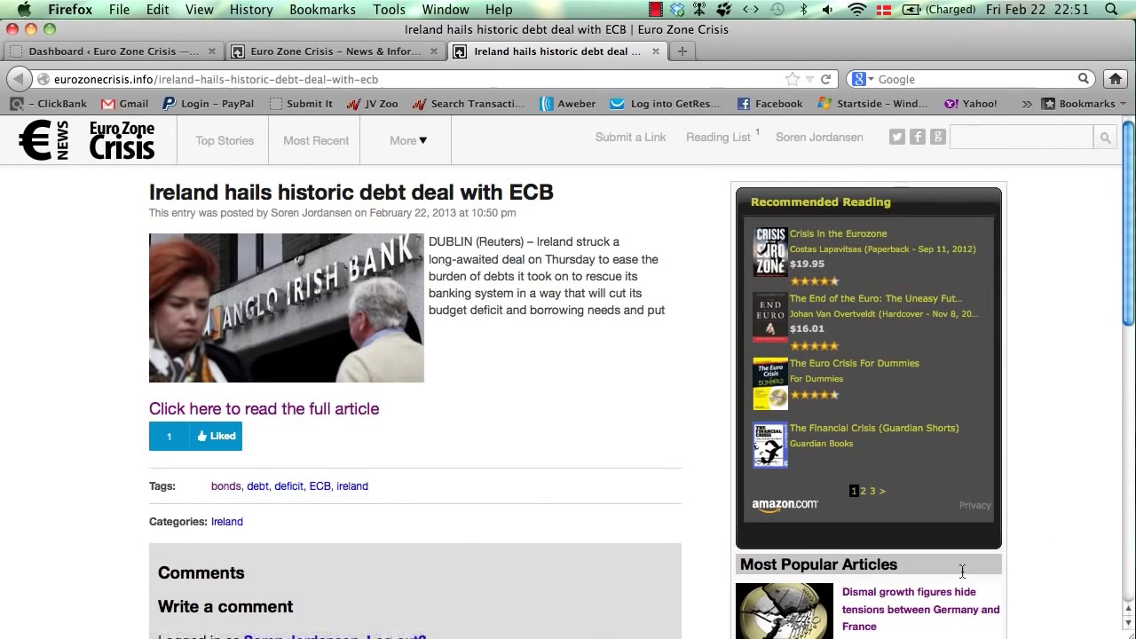
- Look over the Ireland story's comments and Most Popular Articles, open its full Reuters article, and close both pages
scroll(931, 465, "down", 5)
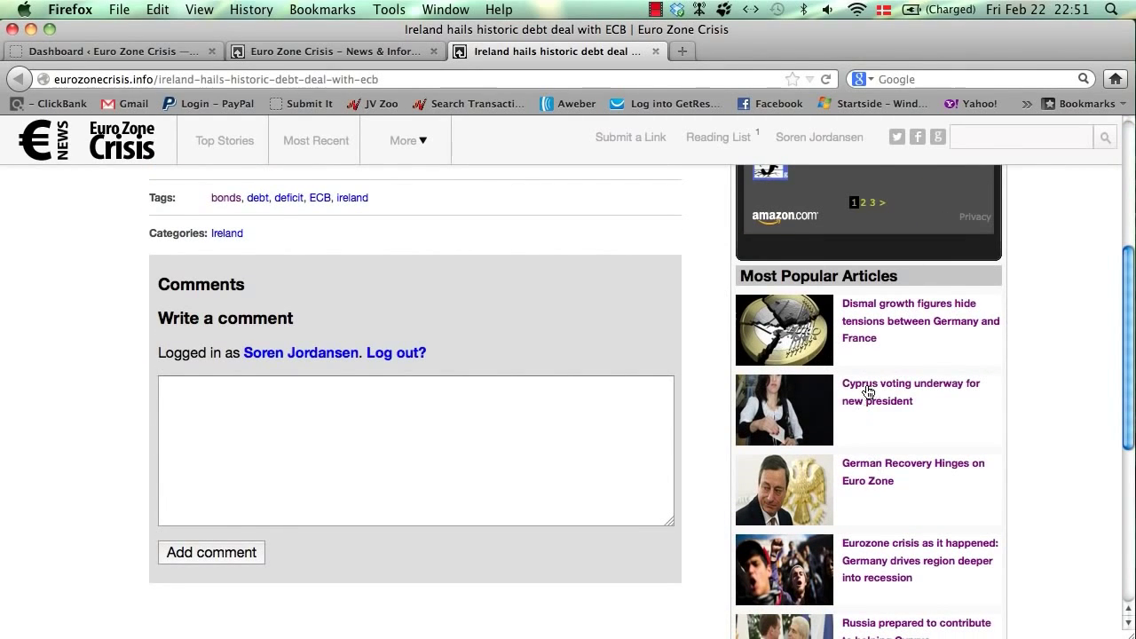
scroll(909, 335, "down", 1)
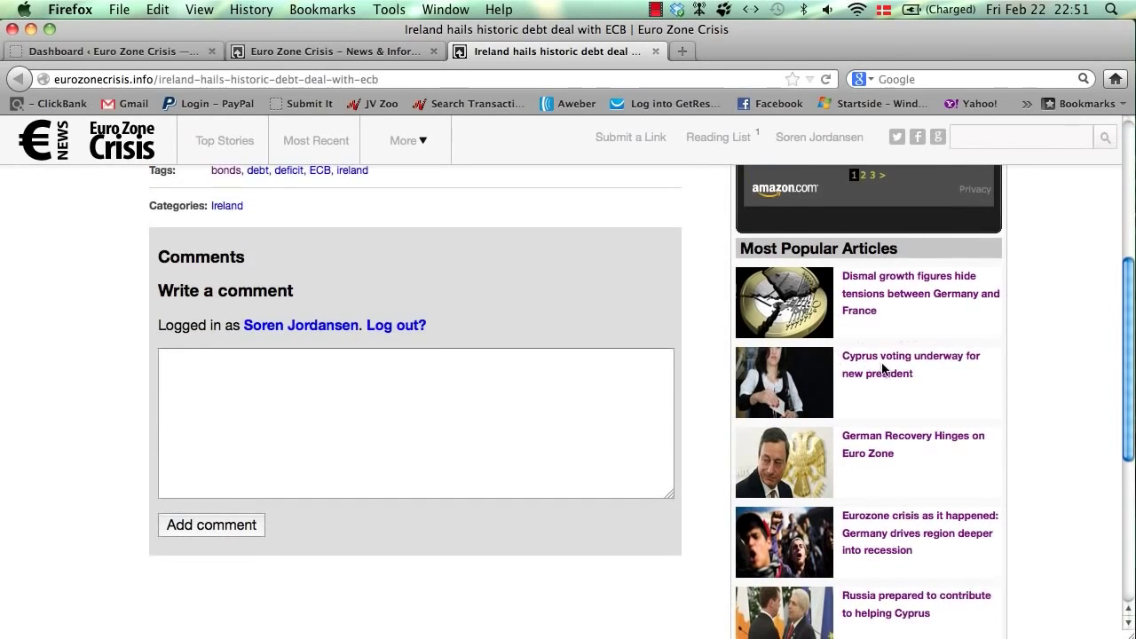
scroll(852, 364, "up", 2)
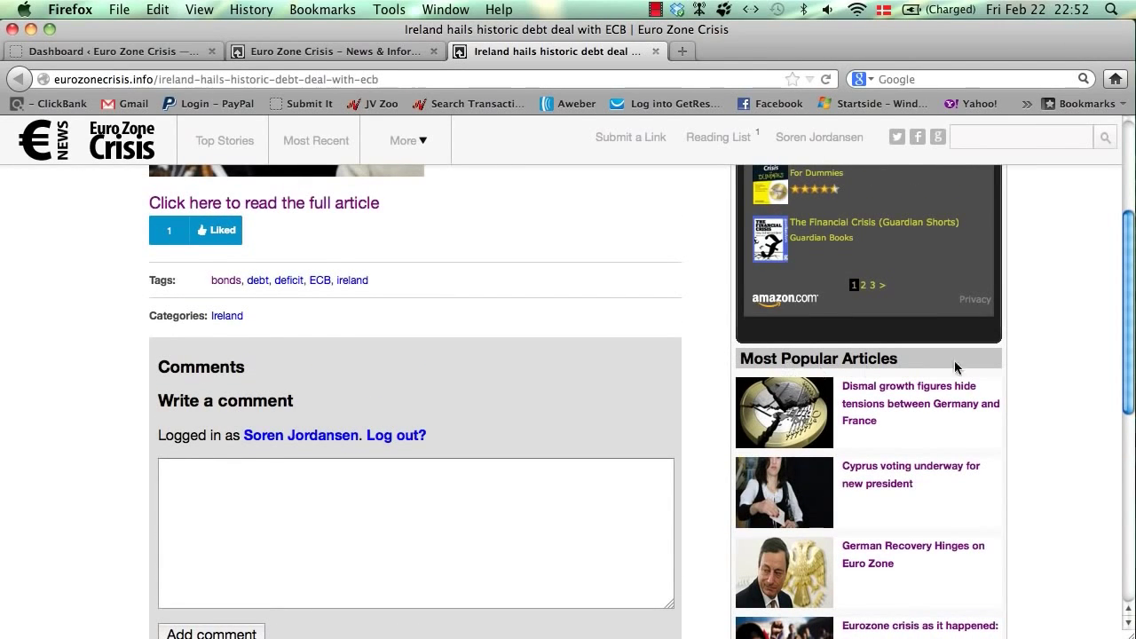
scroll(322, 415, "up", 5)
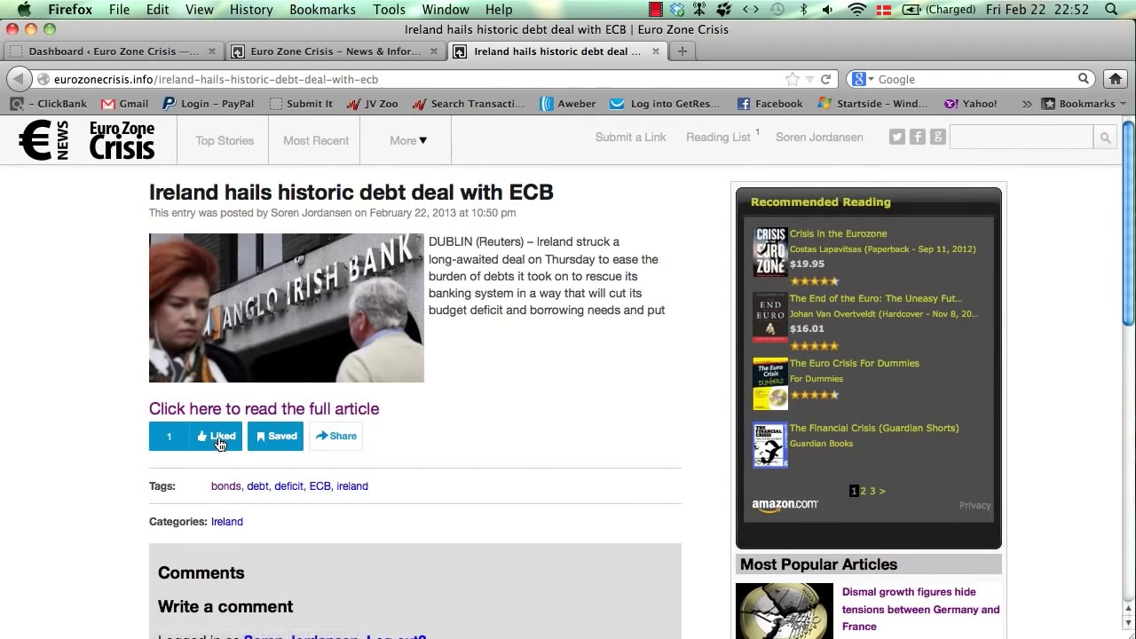
left_click(322, 410)
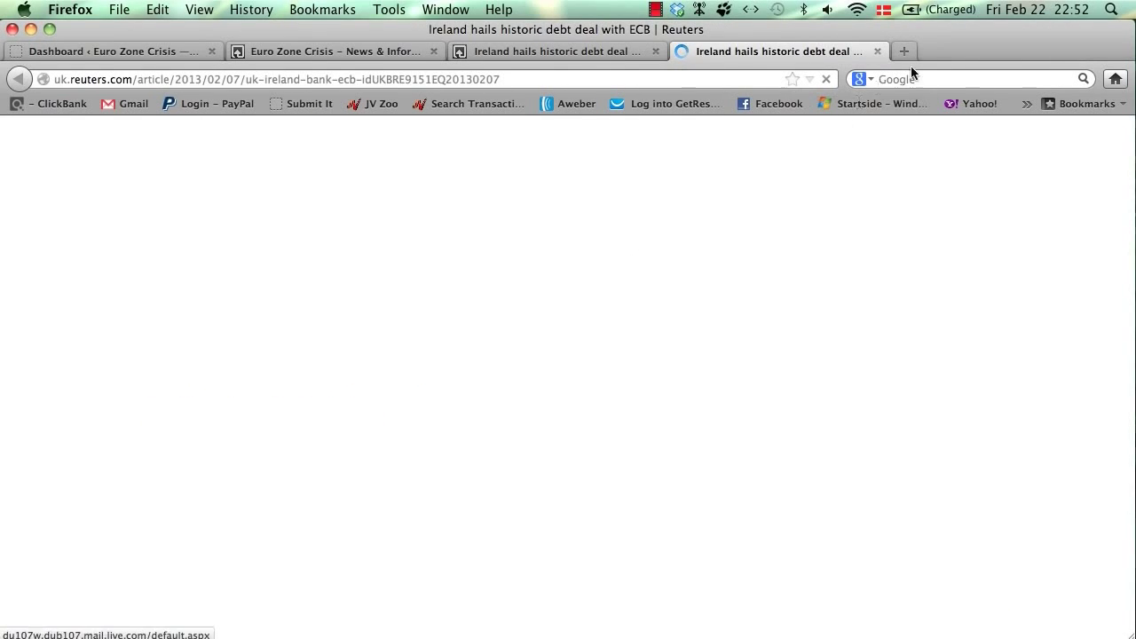
left_click(877, 51)
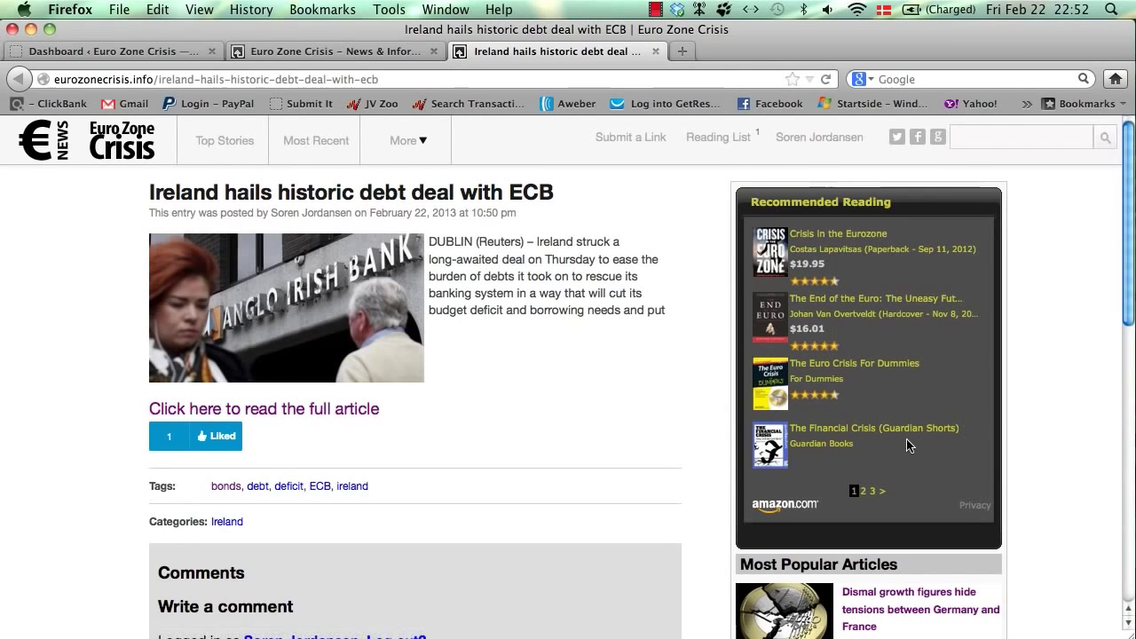
left_click(655, 52)
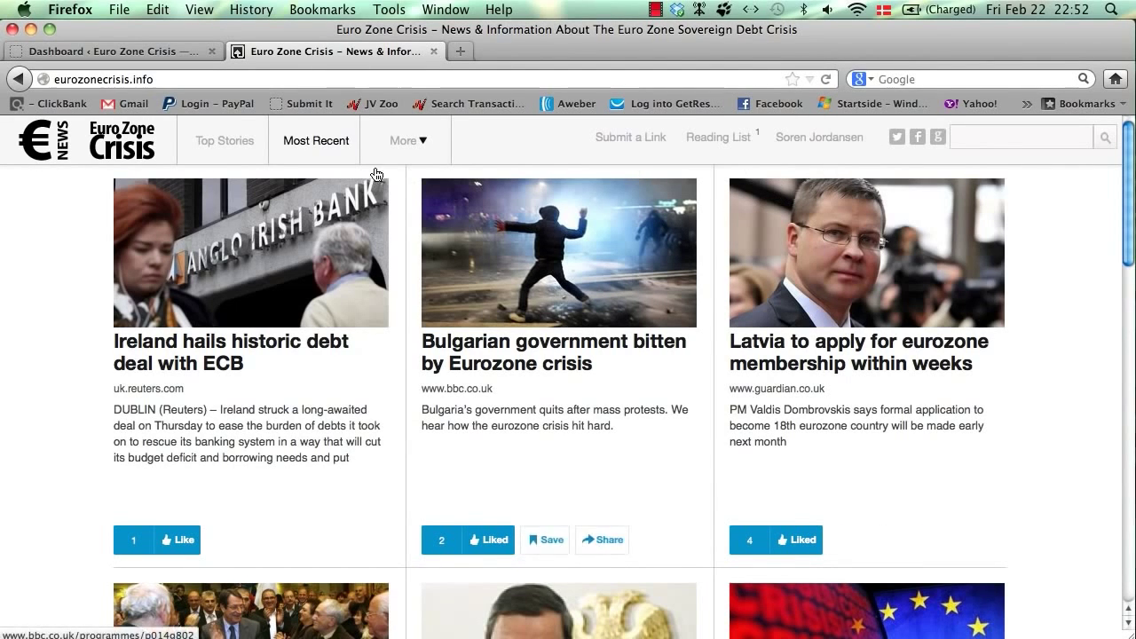
- Sign out of the visitor account and sign back in as admin with the saved account password
mouse_move(425, 149)
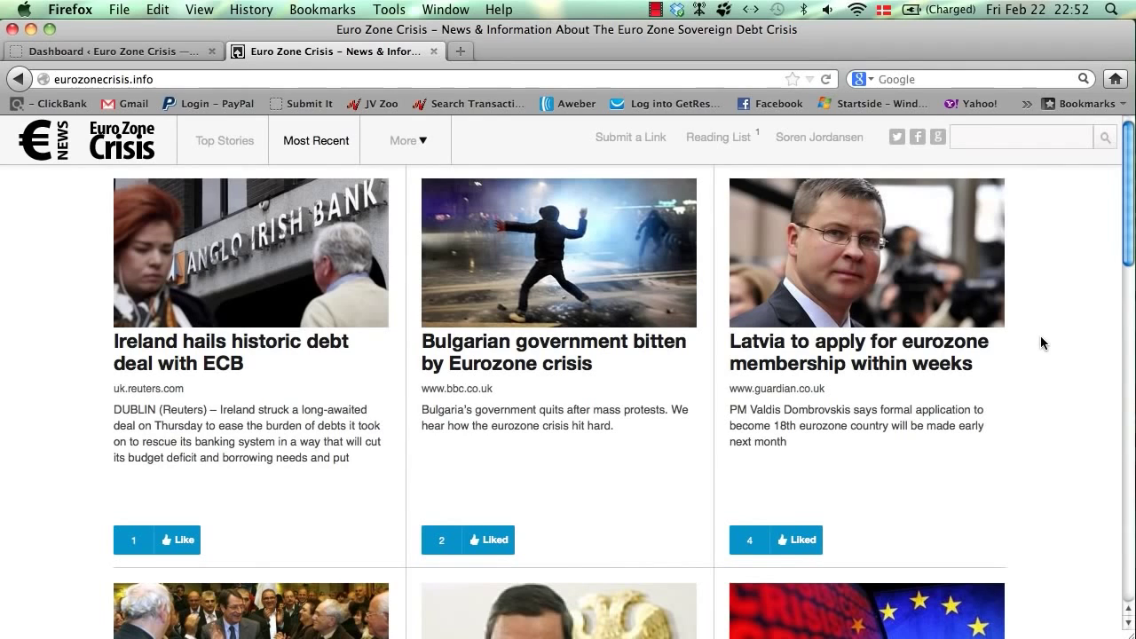
mouse_move(346, 426)
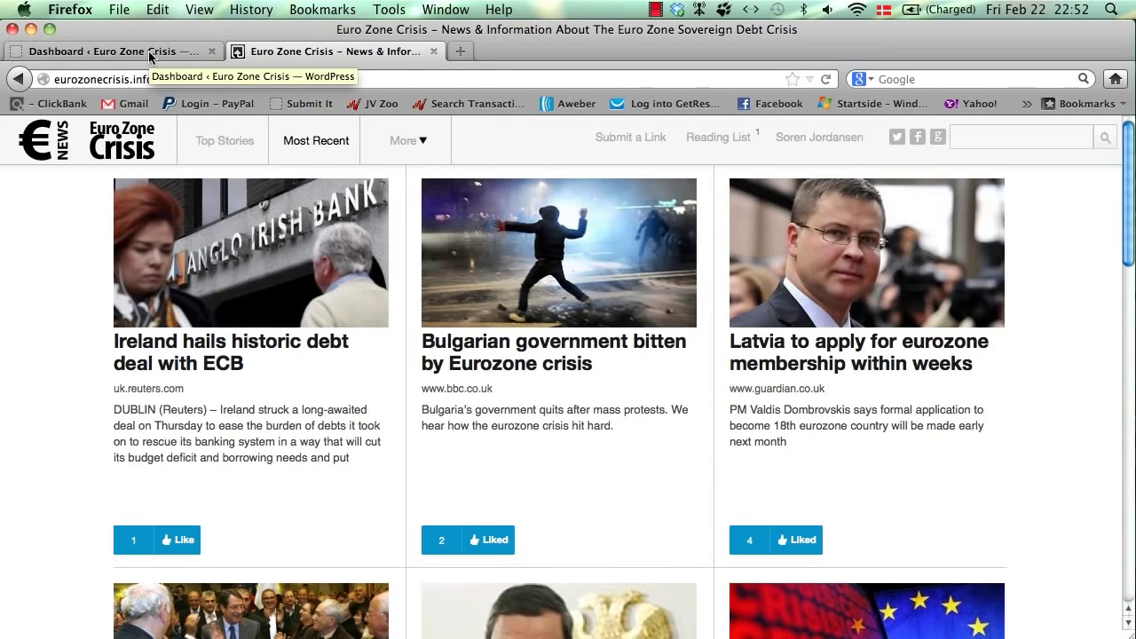
mouse_move(847, 145)
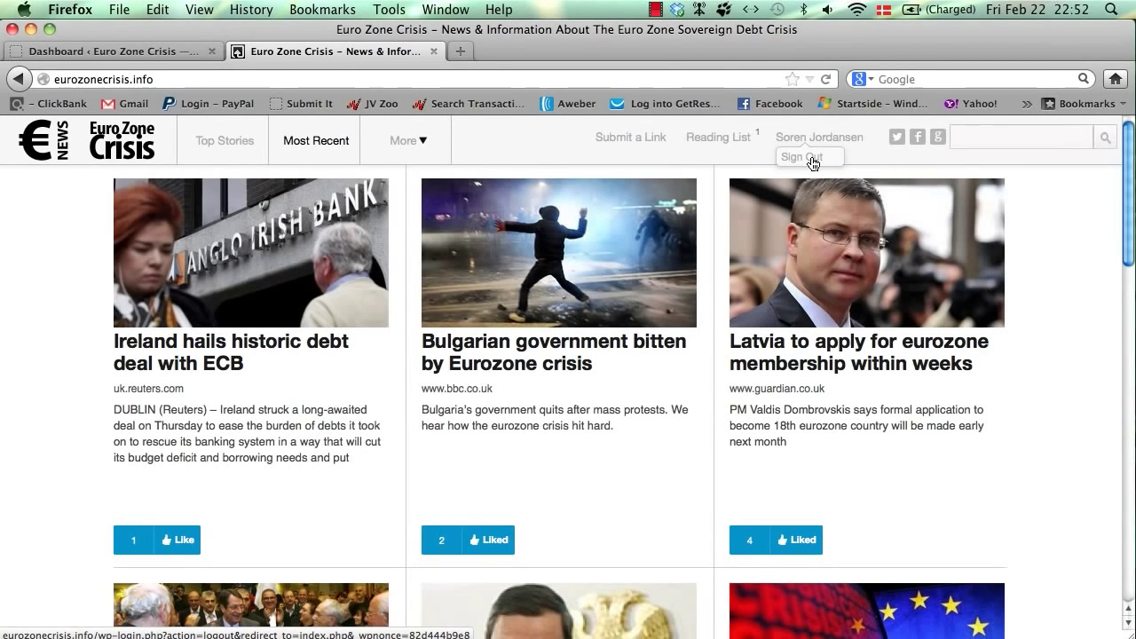
left_click(811, 163)
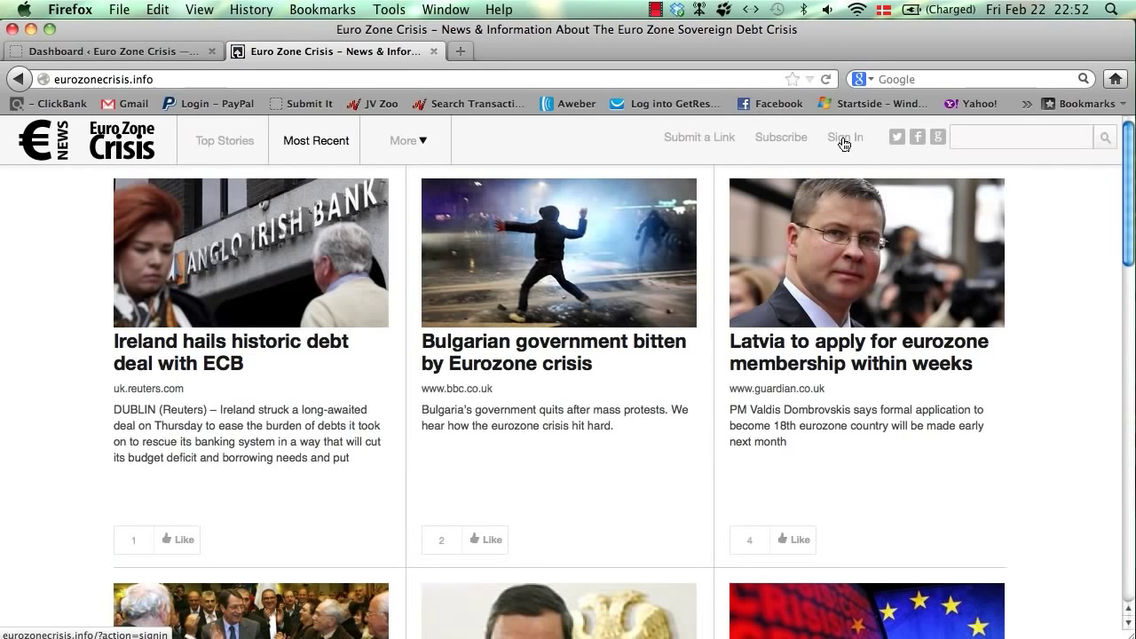
left_click(844, 141)
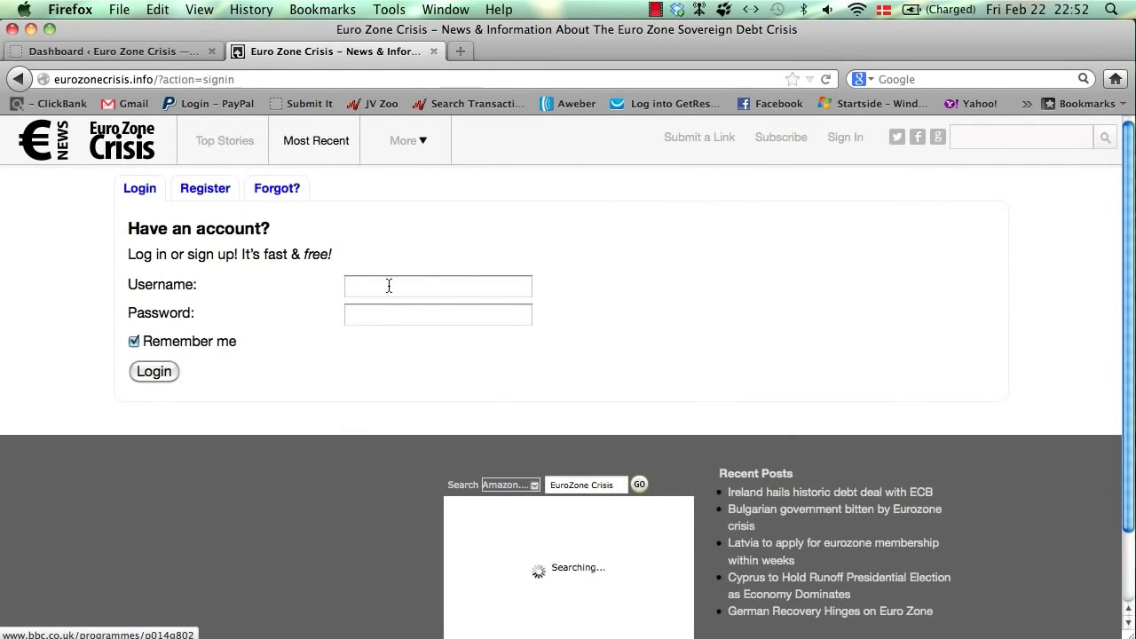
left_click(389, 285)
type("a")
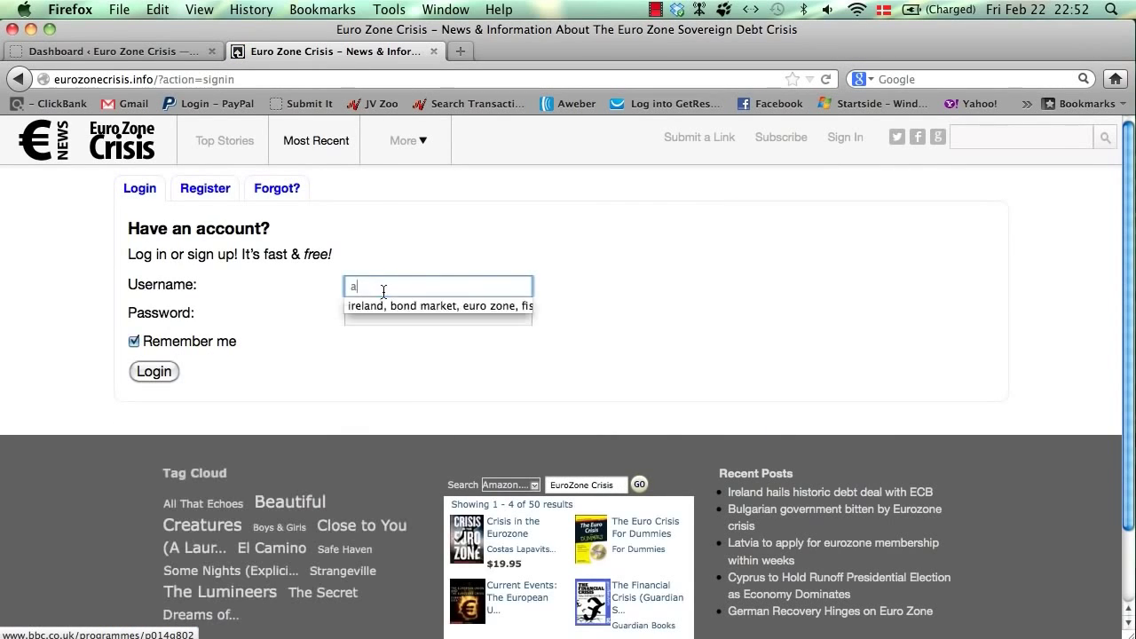
left_click(371, 306)
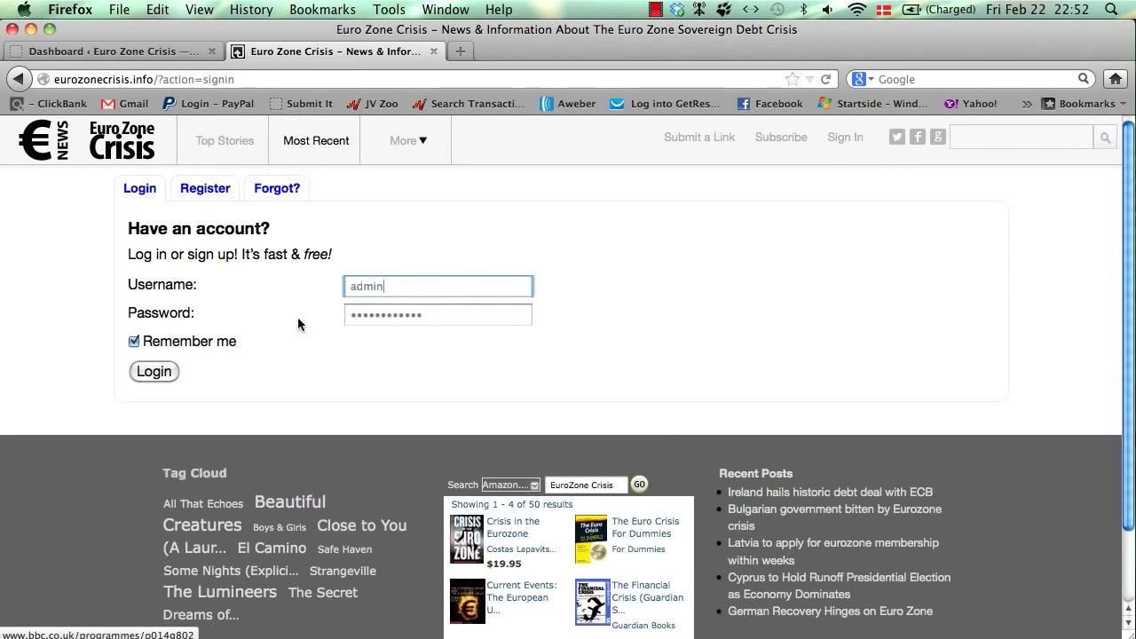
left_click(166, 370)
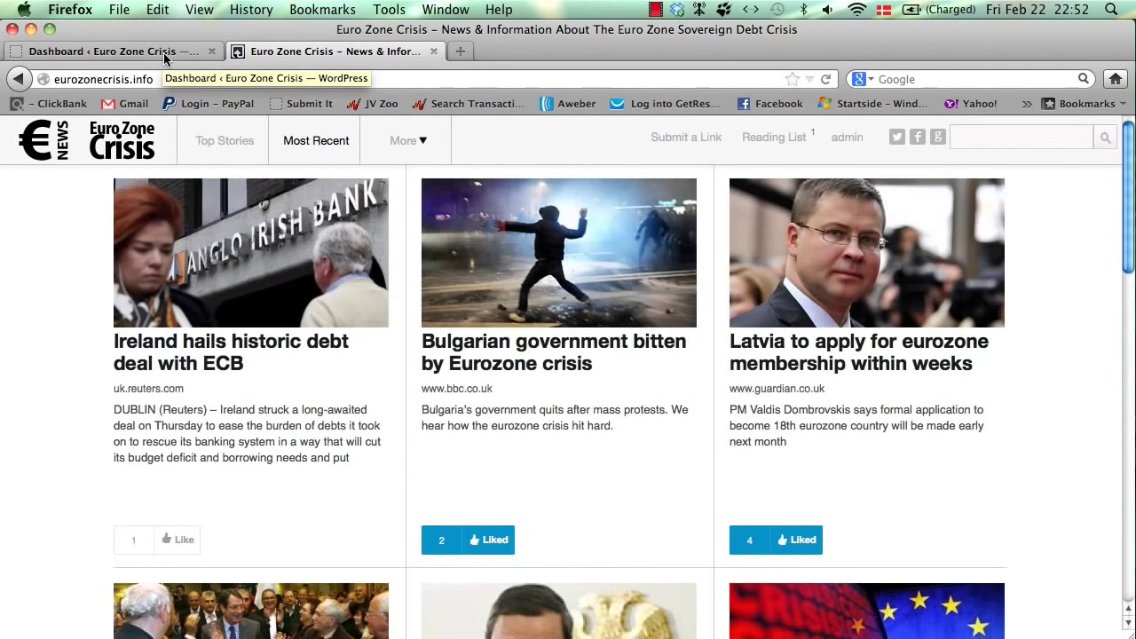
- Switch to the site's WordPress dashboard and open the Export Leads page for its users
left_click(164, 53)
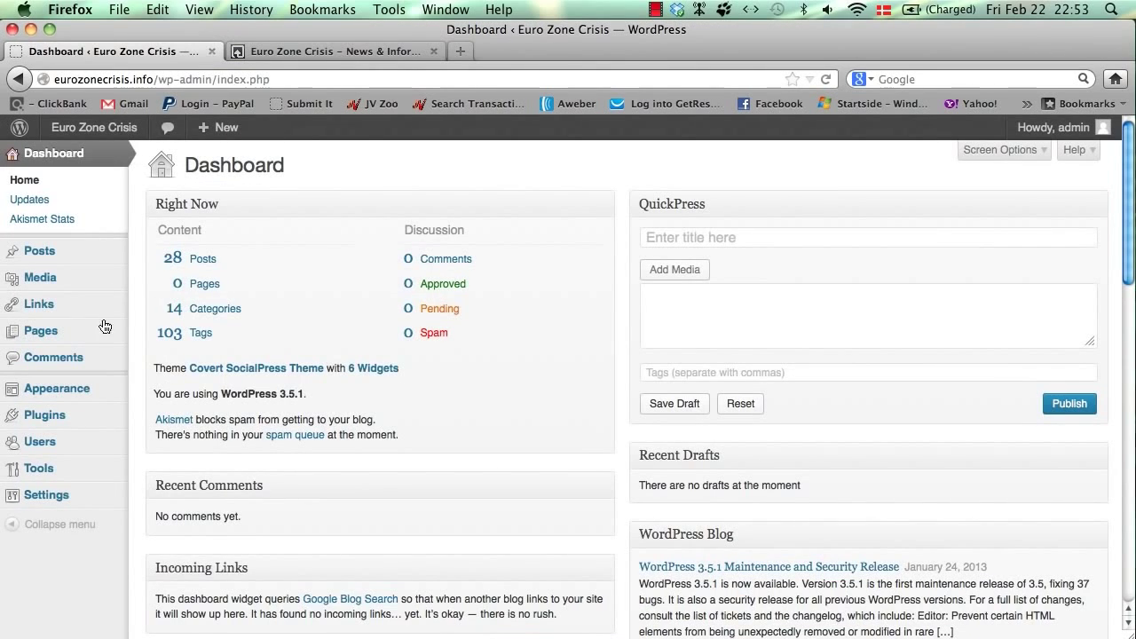
scroll(100, 327, "down", 1)
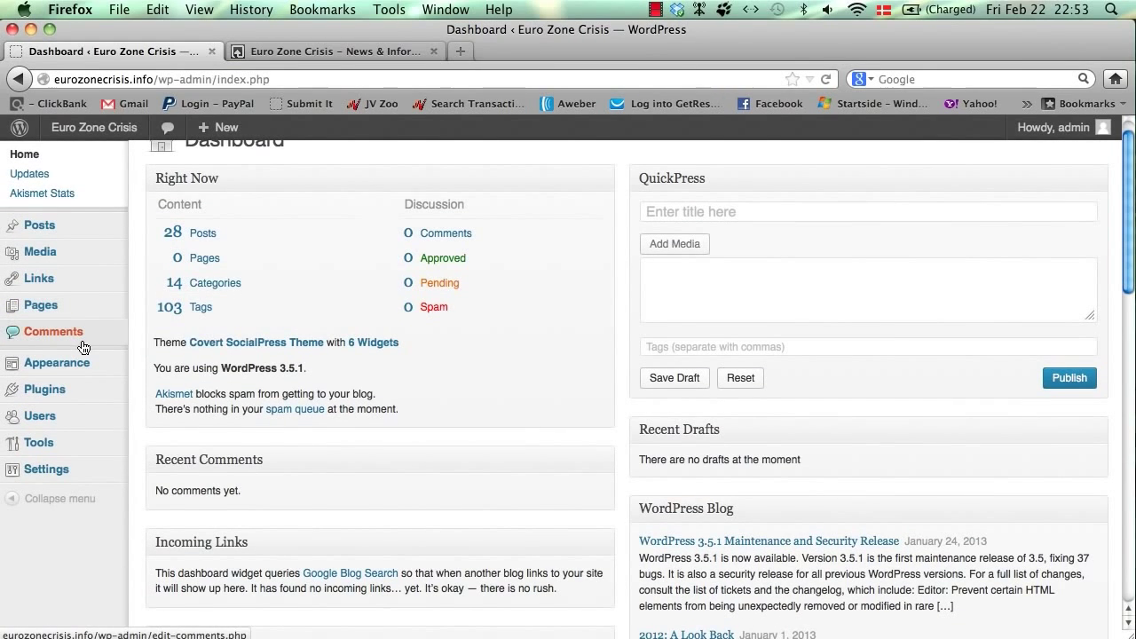
scroll(85, 357, "up", 1)
mouse_move(75, 445)
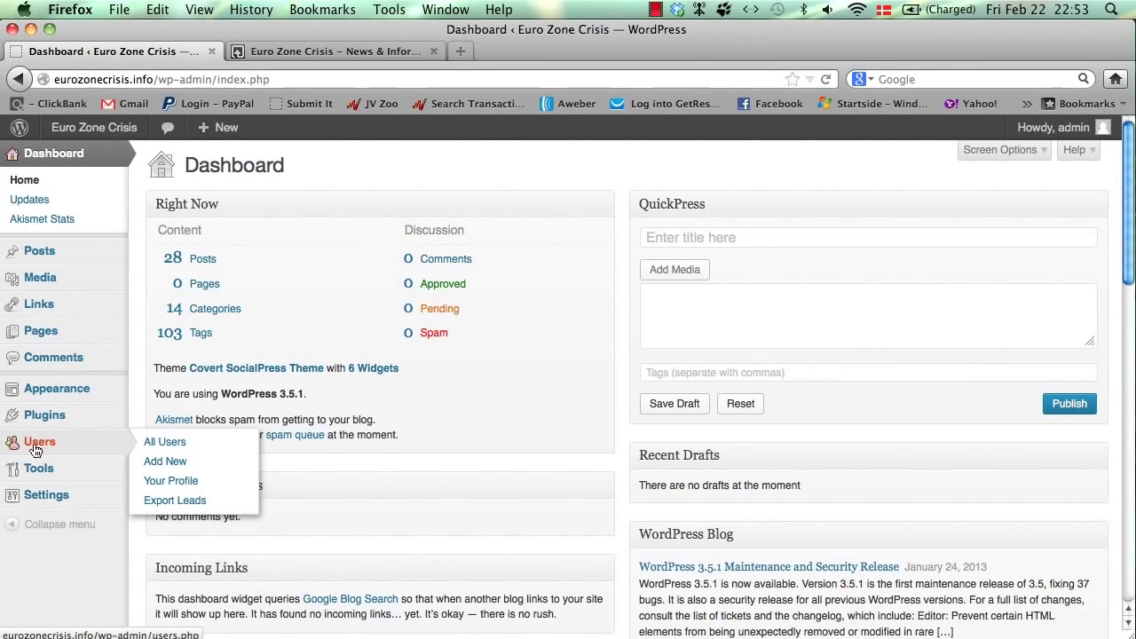
left_click(181, 507)
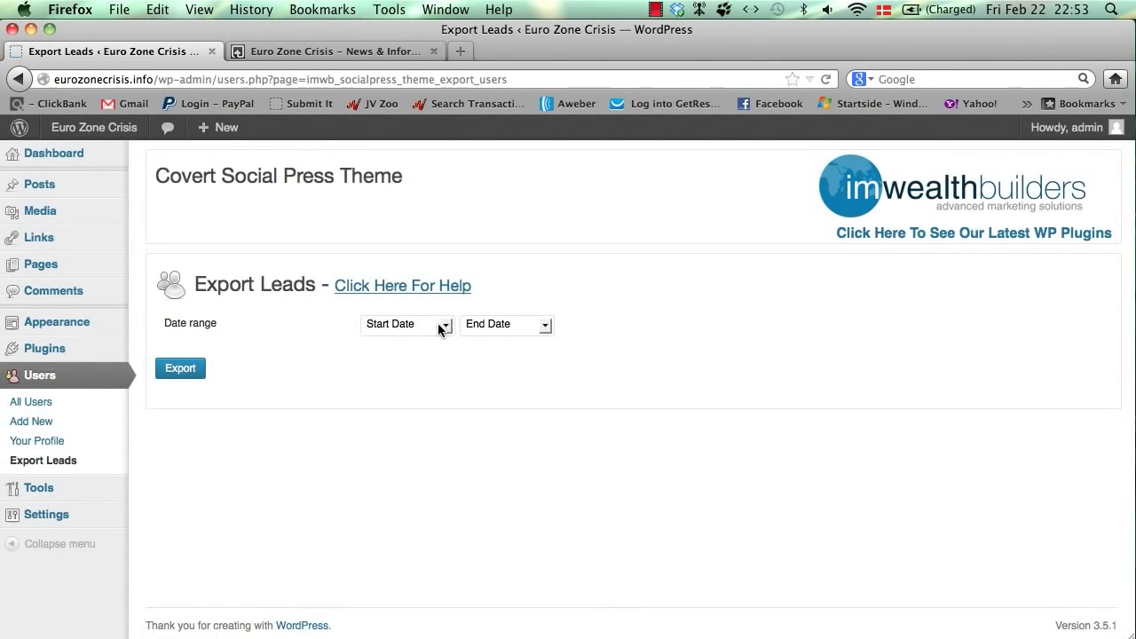
- Export the leads with both start and end date set to February 2013, and cancel the CSV file download
left_click(441, 323)
left_click(419, 355)
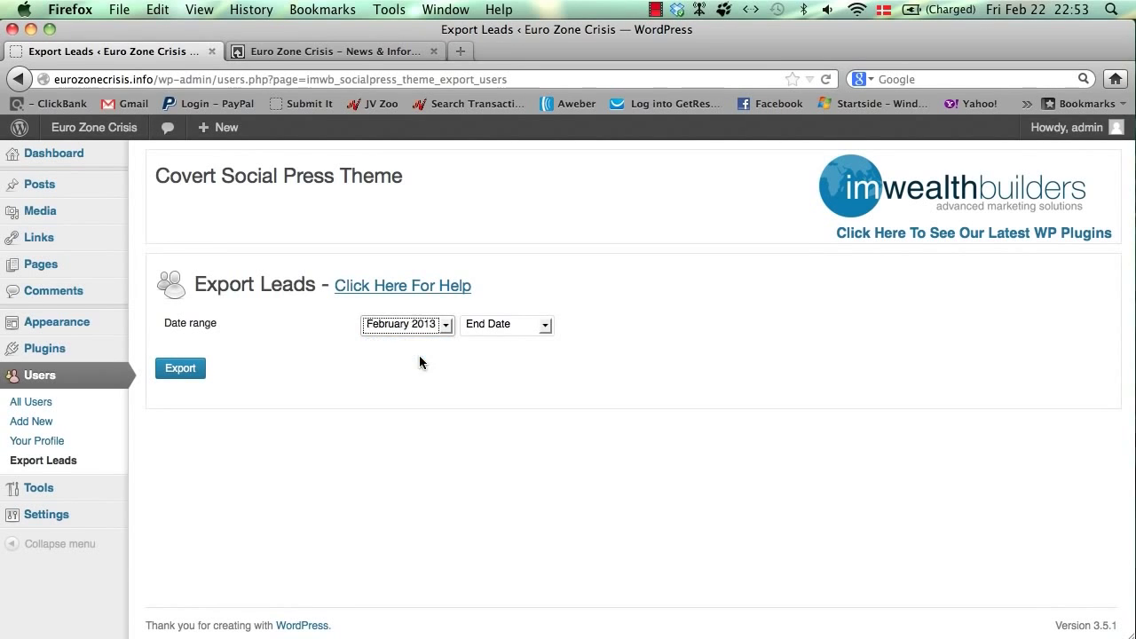
left_click(481, 327)
left_click(482, 355)
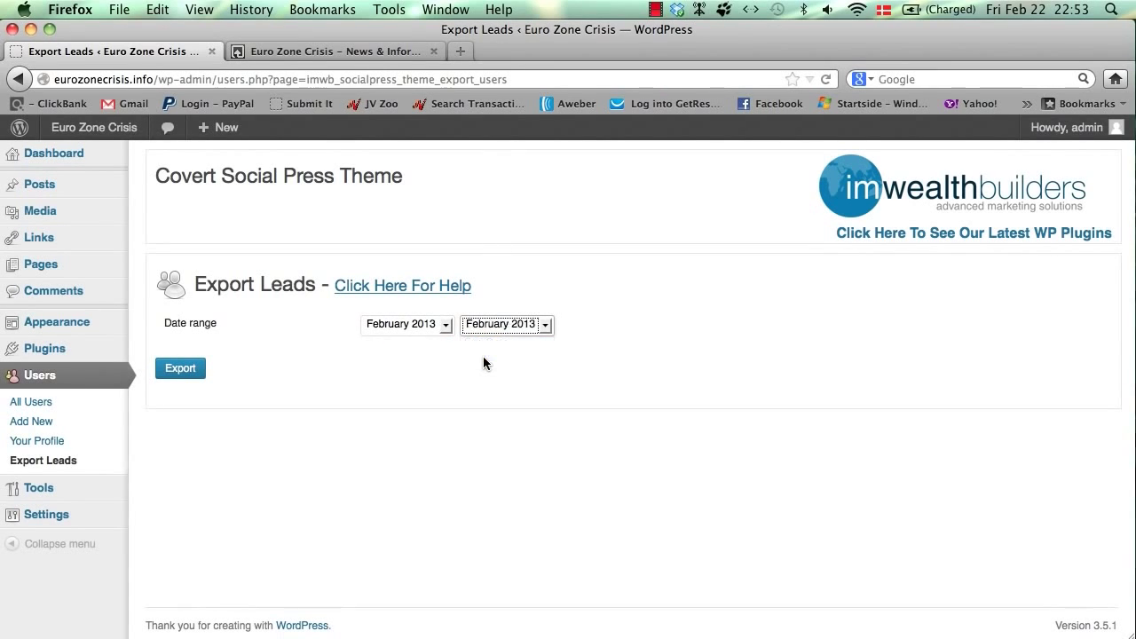
left_click(199, 376)
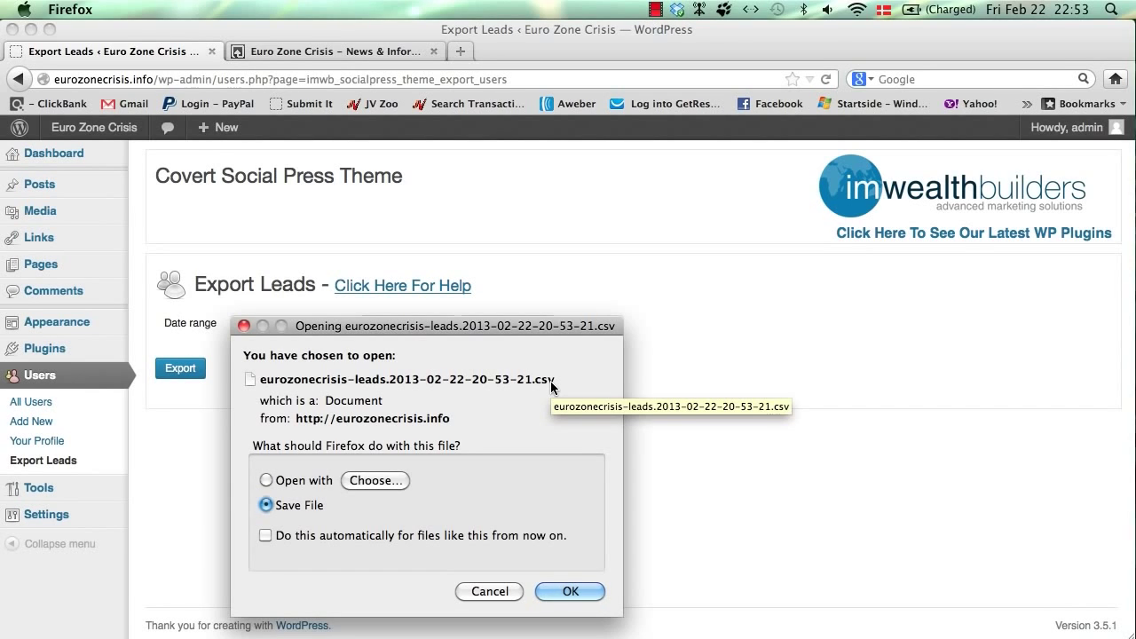
left_click(487, 590)
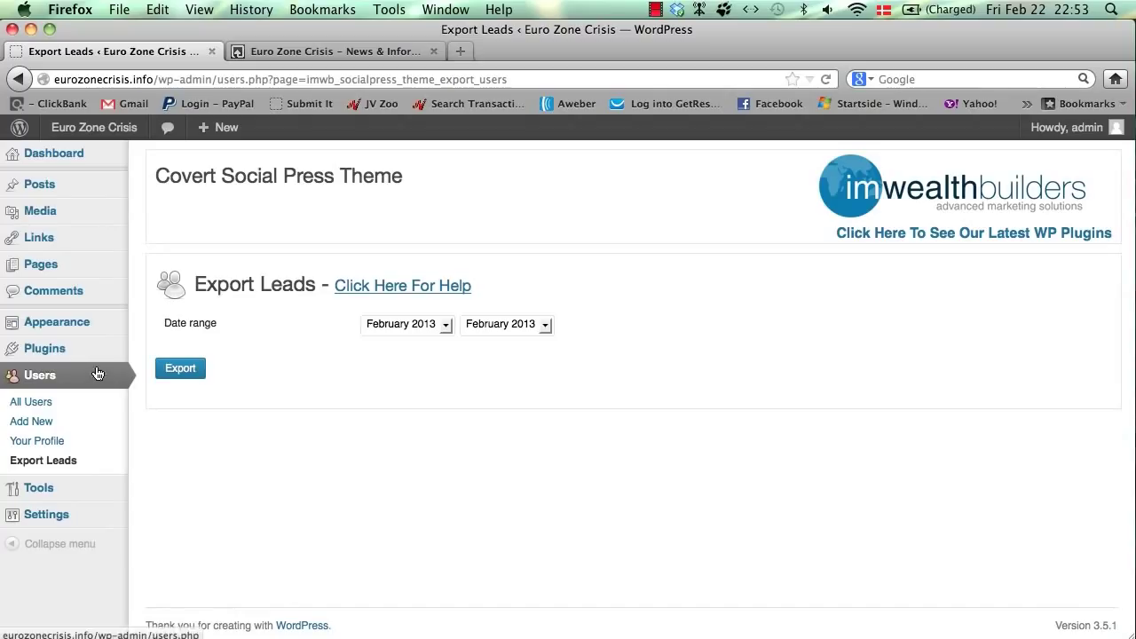
- Open the site's Widgets page and examine which widgets the Single Post Sidebar holds and which footer areas are available
mouse_move(64, 308)
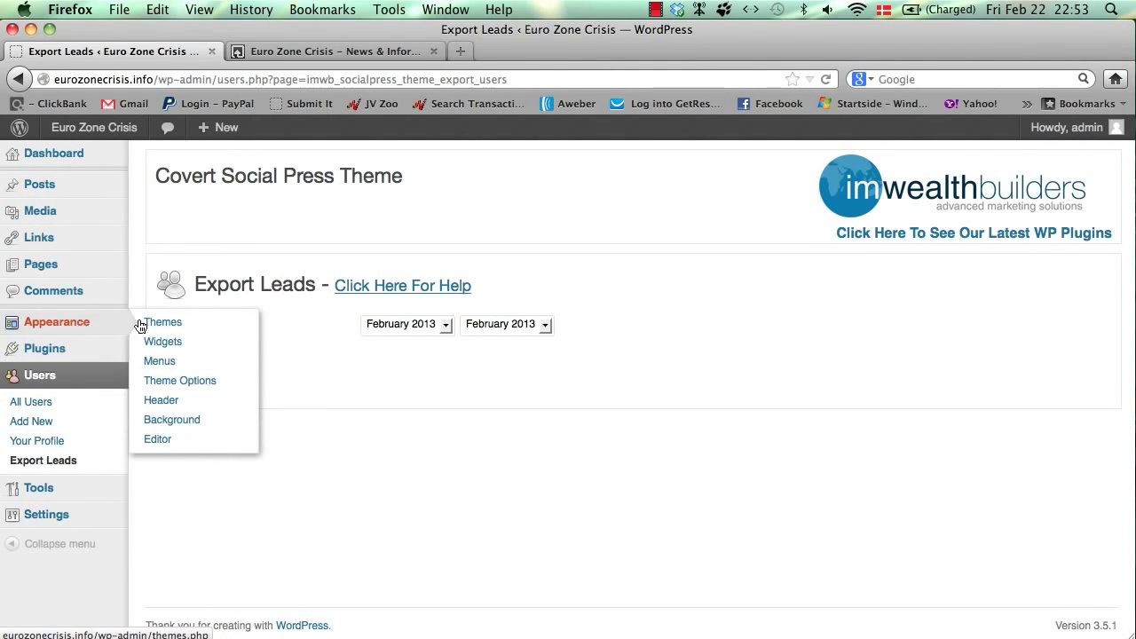
left_click(180, 343)
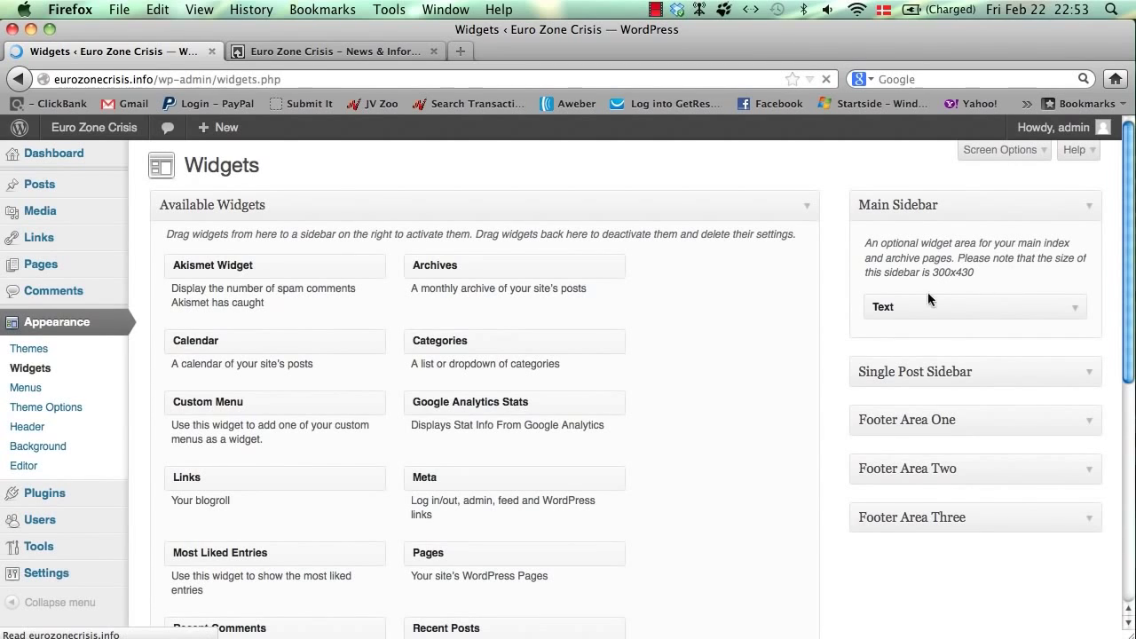
left_click(1056, 373)
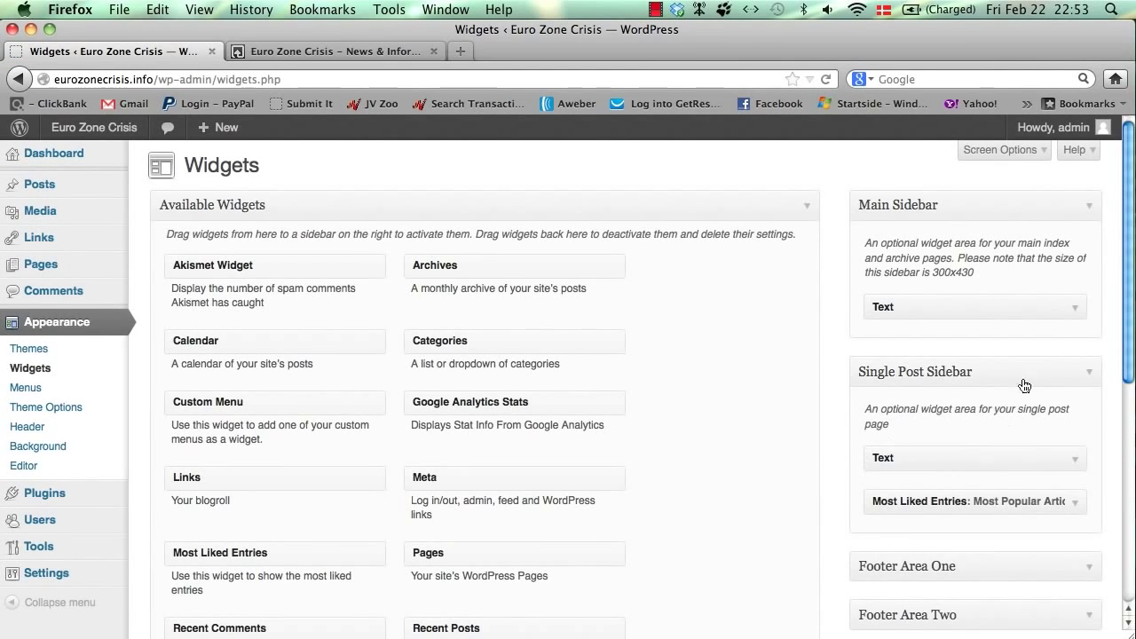
left_click(1027, 380)
scroll(1027, 380, "down", 1)
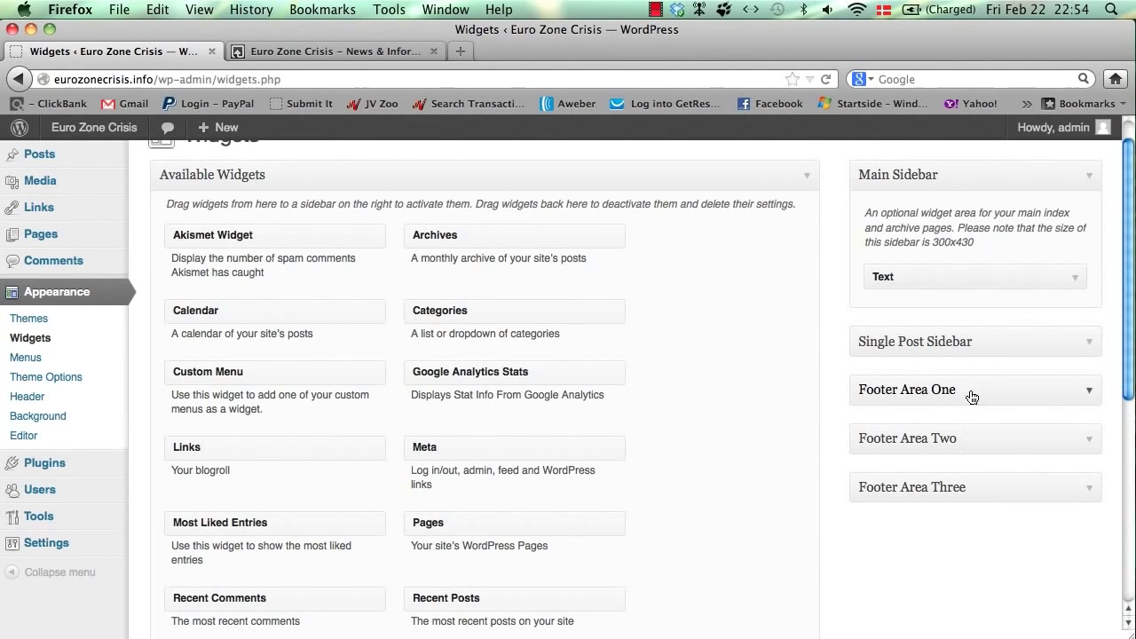
scroll(970, 393, "up", 1)
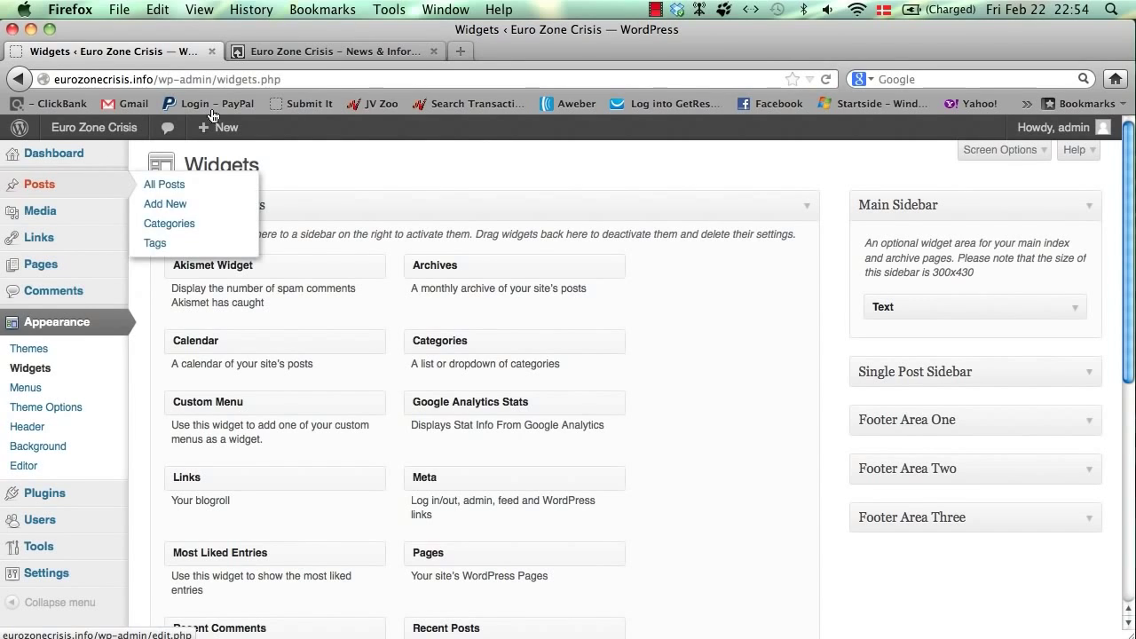
- Open a blank new post in the dashboard and compare it with the stories on the news site's front page
left_click(335, 54)
mouse_move(296, 425)
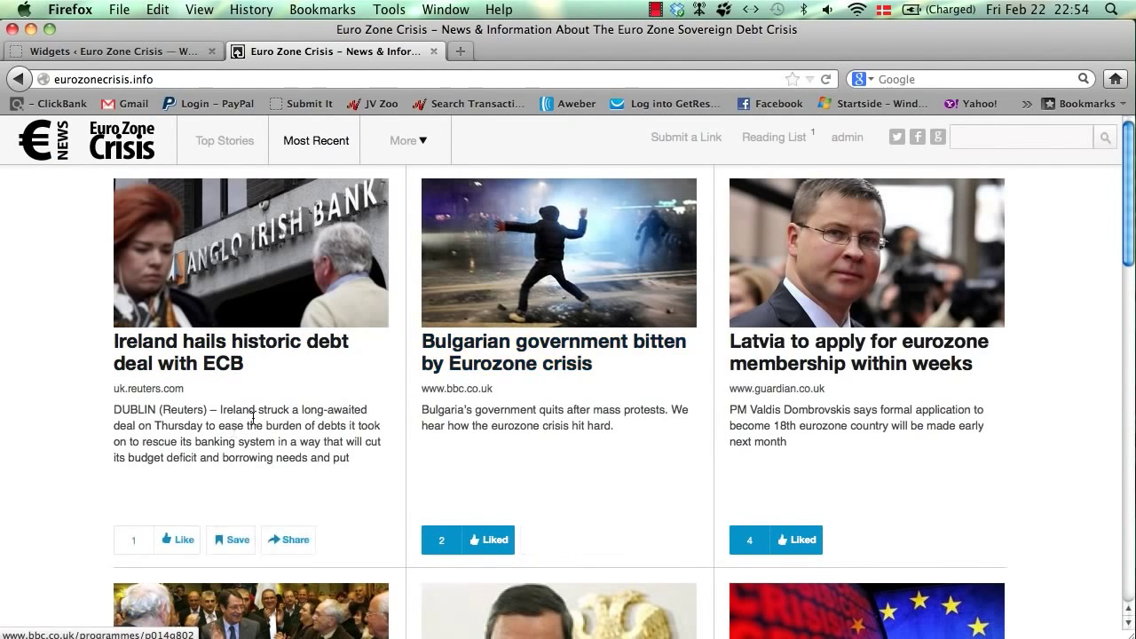
left_click(112, 51)
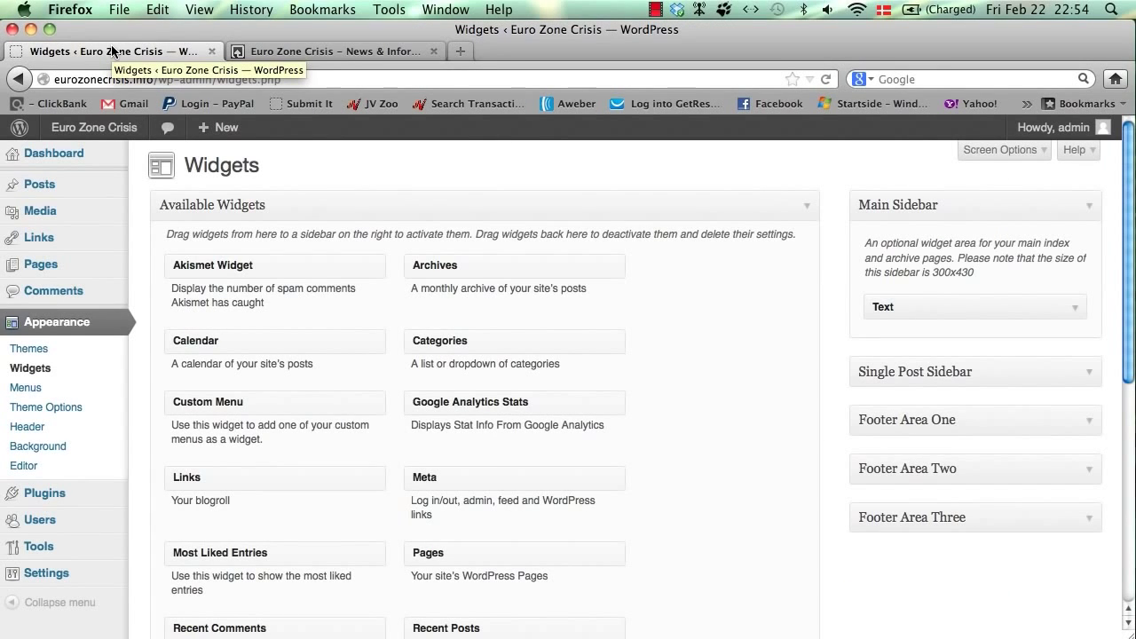
mouse_move(65, 187)
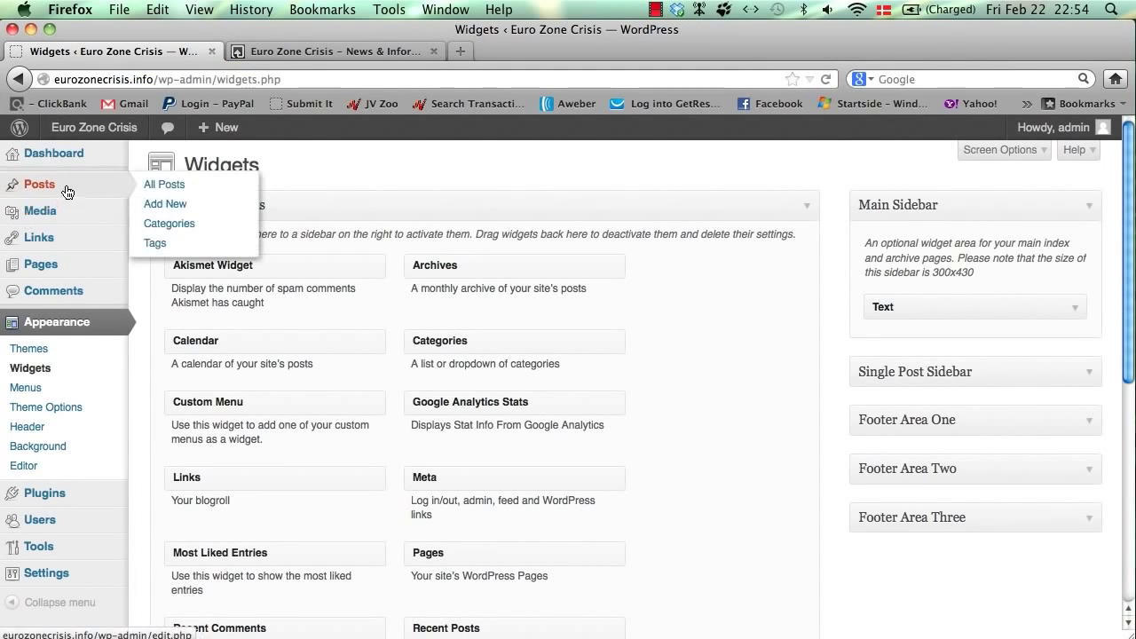
left_click(148, 206)
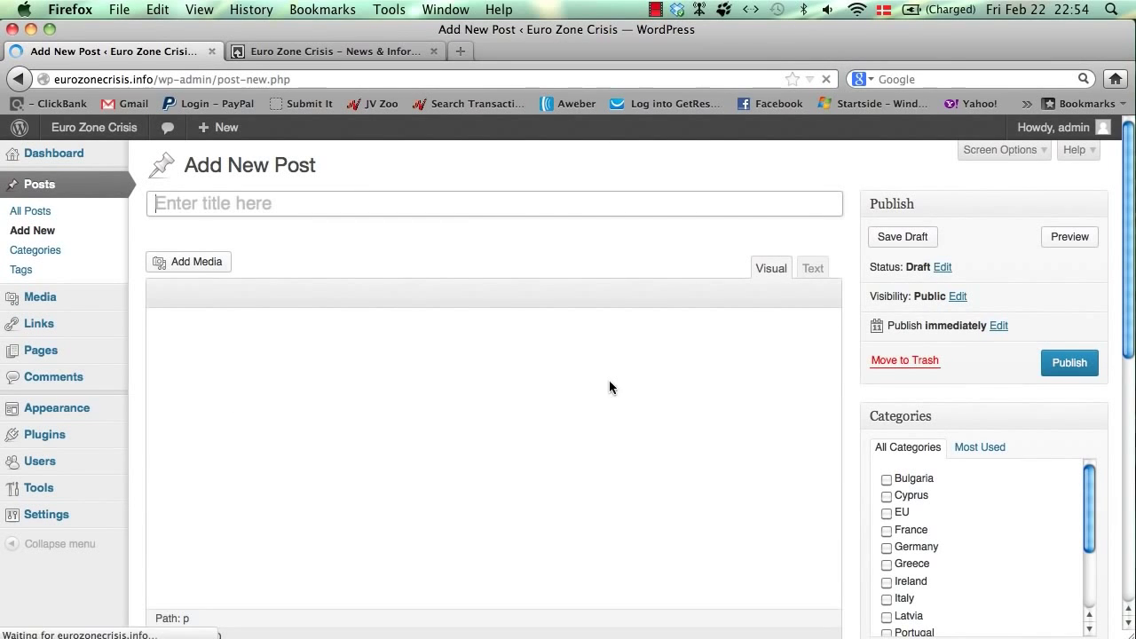
left_click(298, 52)
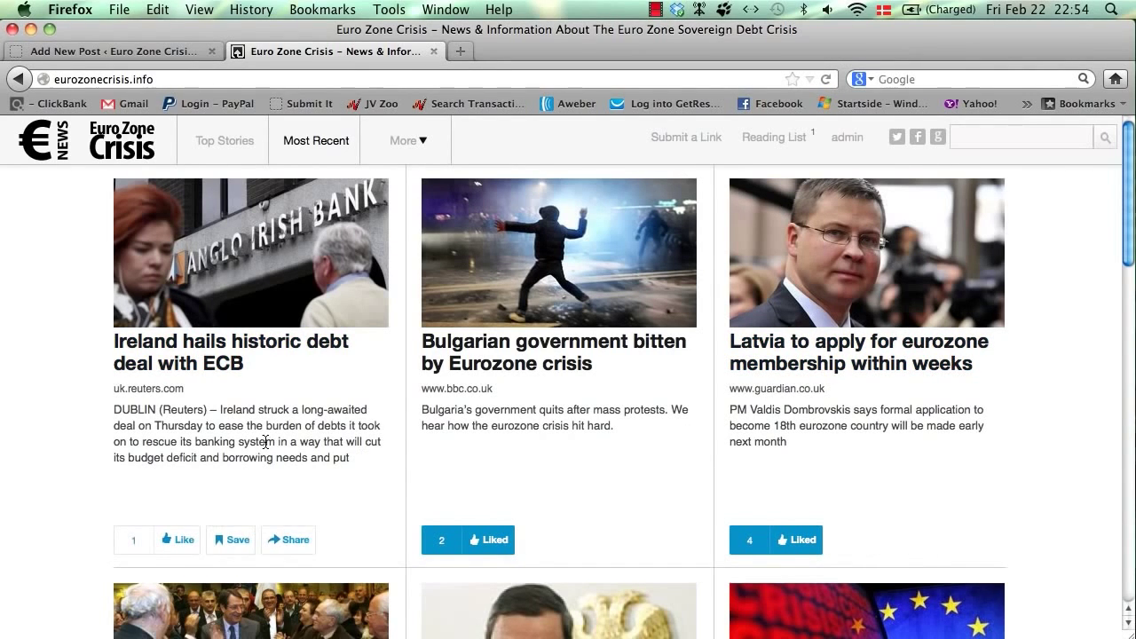
left_click(98, 54)
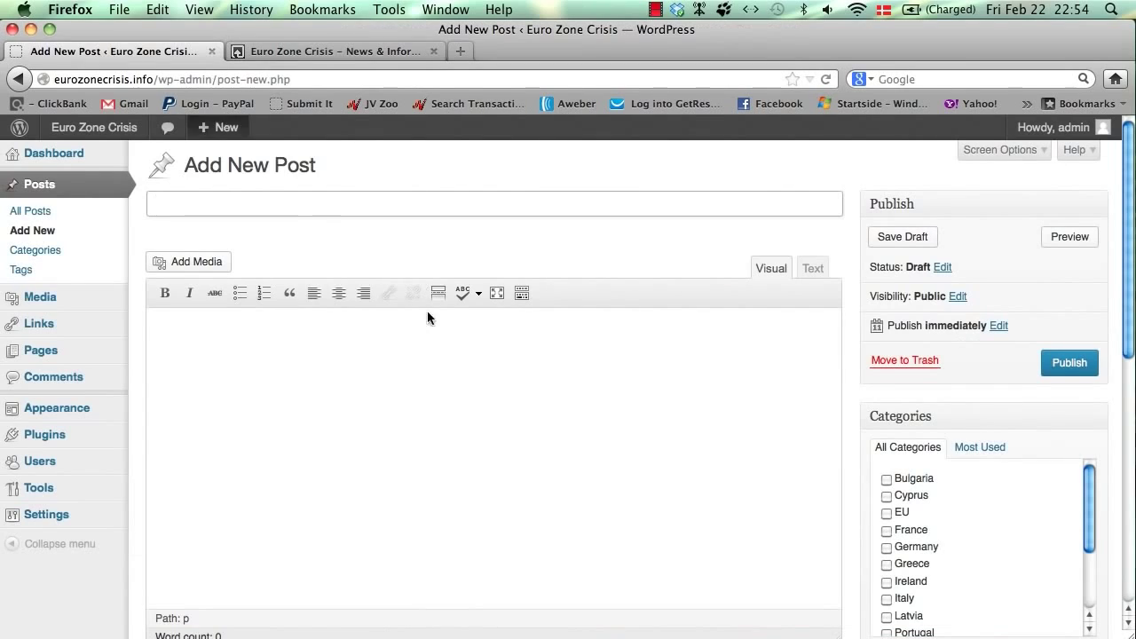
- Open the Covert Social Press Theme Options page and bring up its online help guide
mouse_move(77, 408)
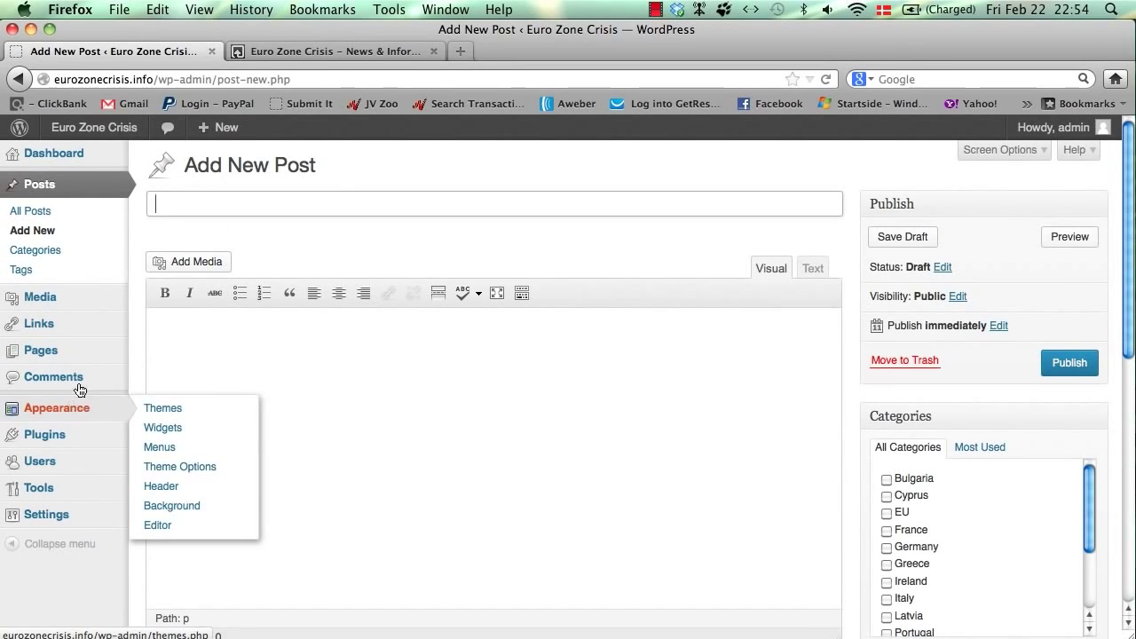
left_click(190, 473)
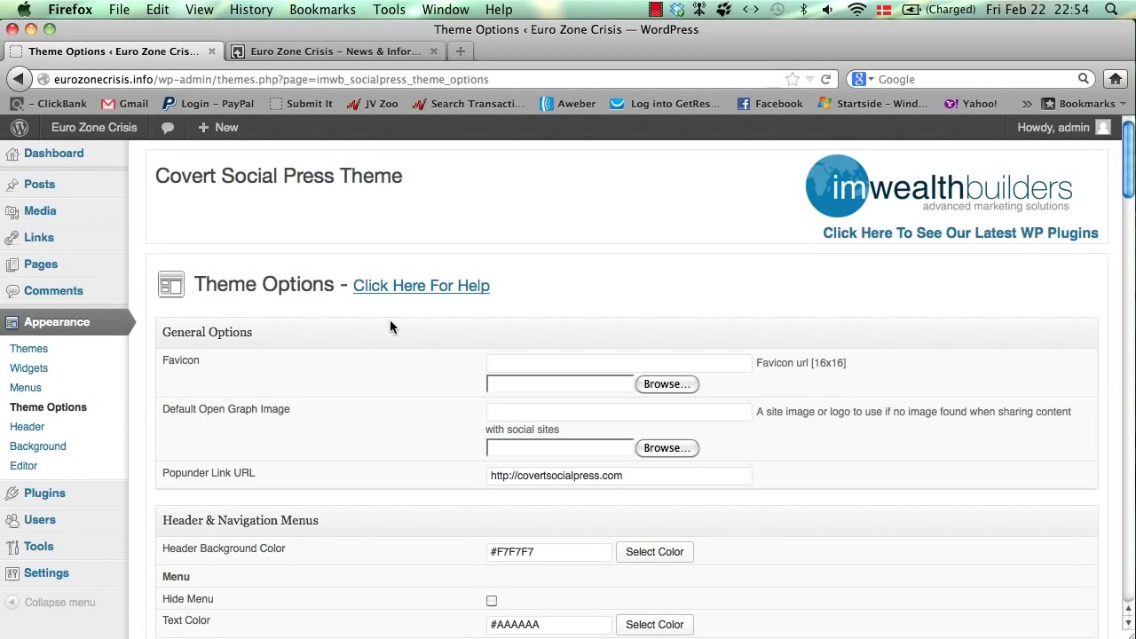
scroll(389, 320, "down", 1)
left_click(408, 276)
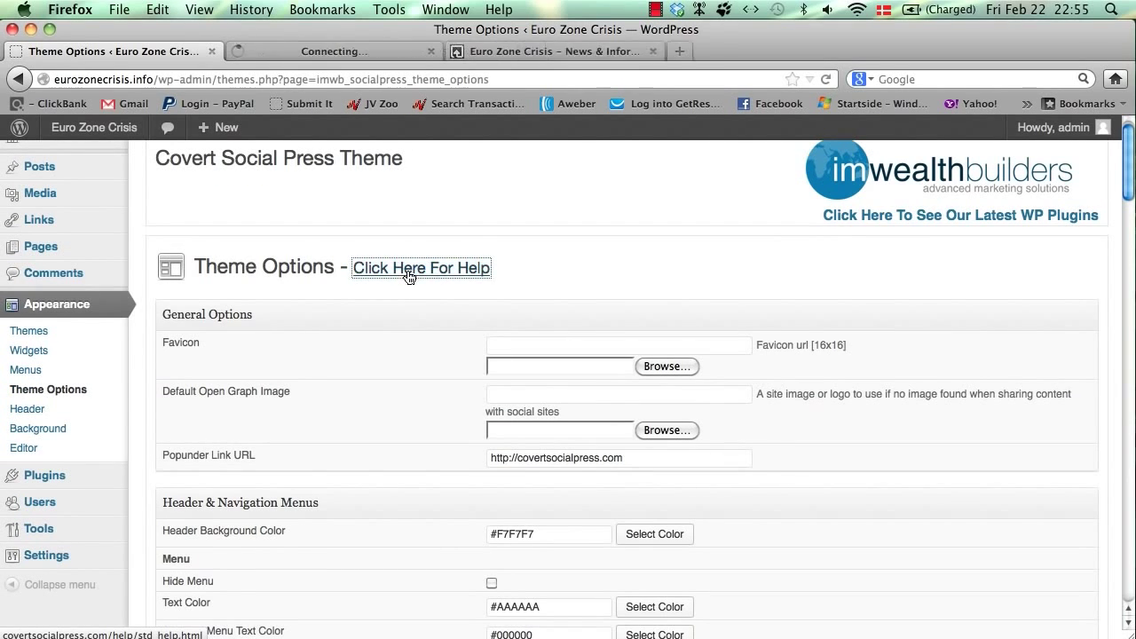
left_click(337, 53)
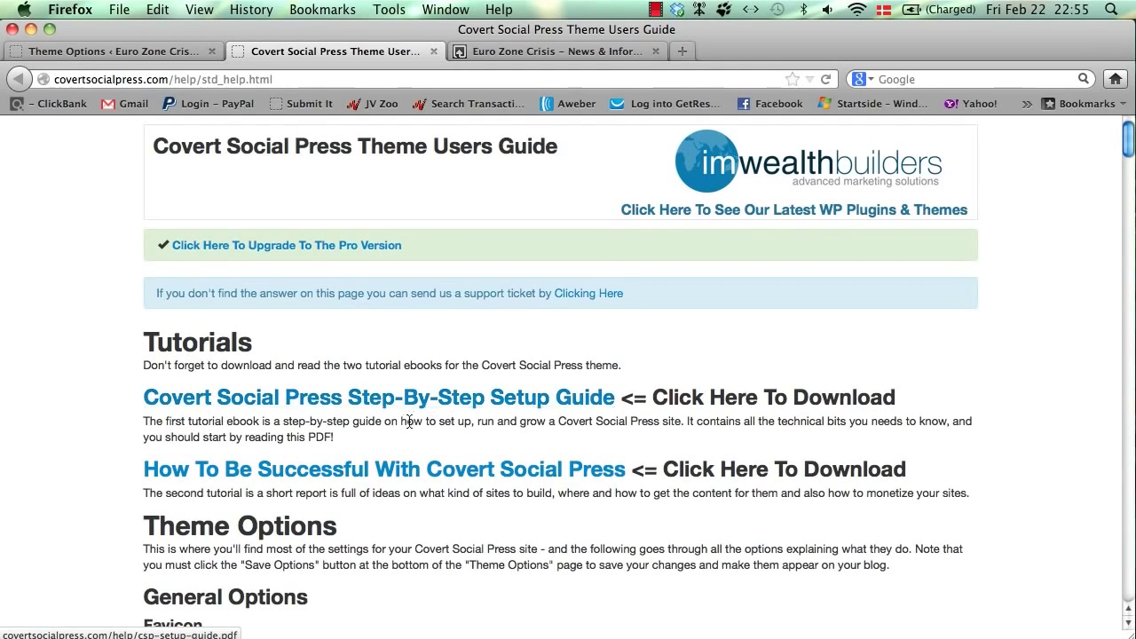
- Skim the Covert Social Press Theme Users Guide down to the Header & Navigation Menus section and close the guide
scroll(438, 405, "down", 1)
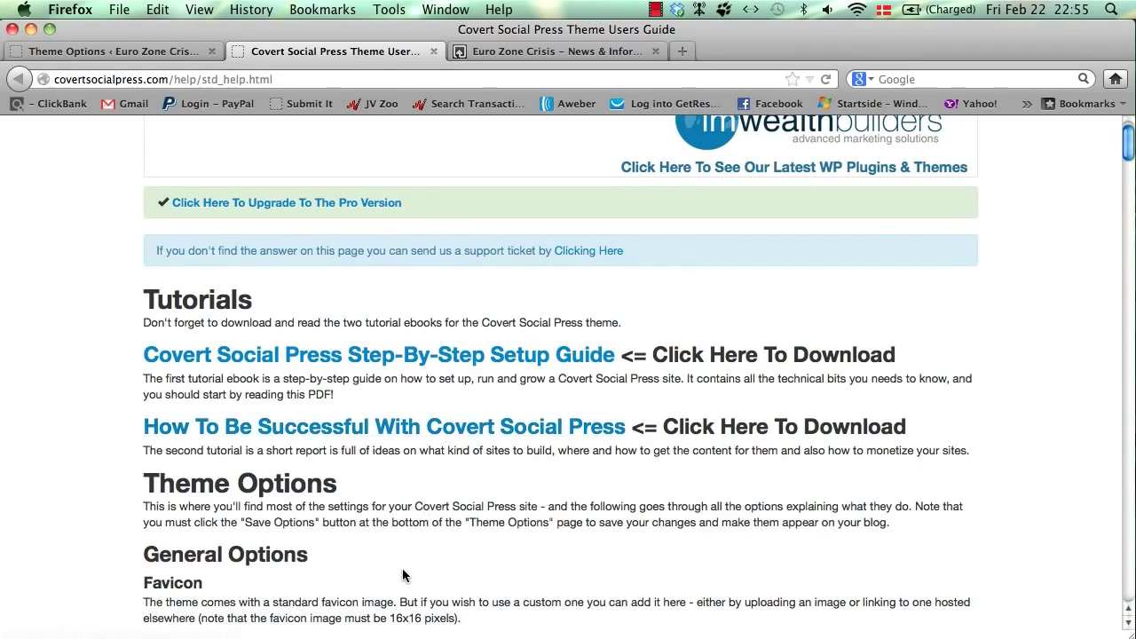
scroll(403, 575, "down", 8)
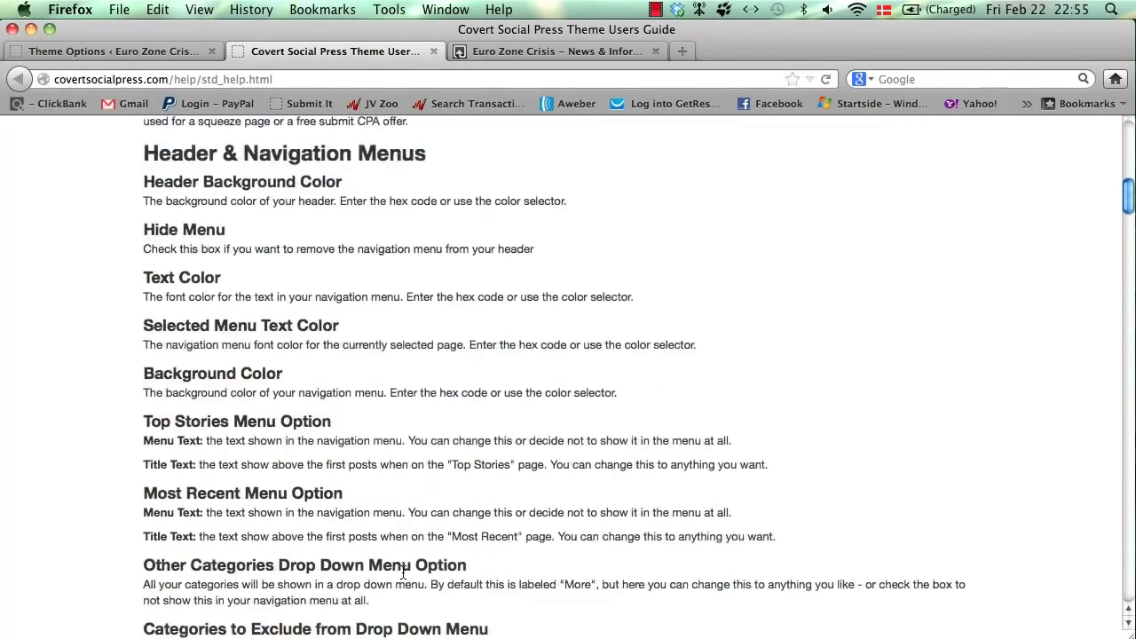
scroll(402, 574, "up", 15)
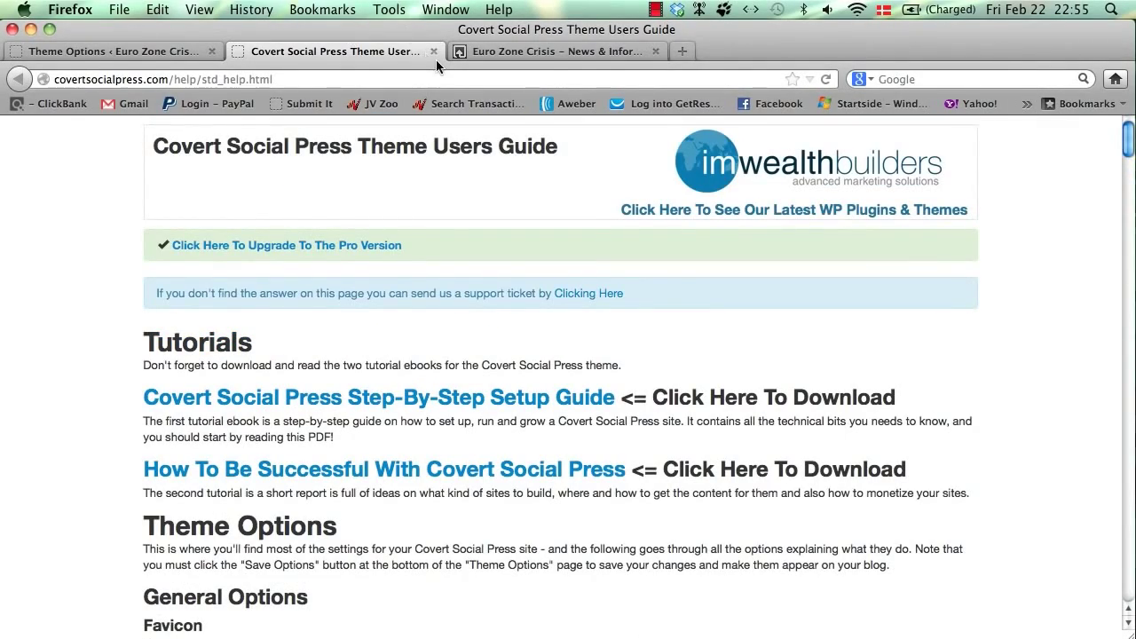
left_click(434, 49)
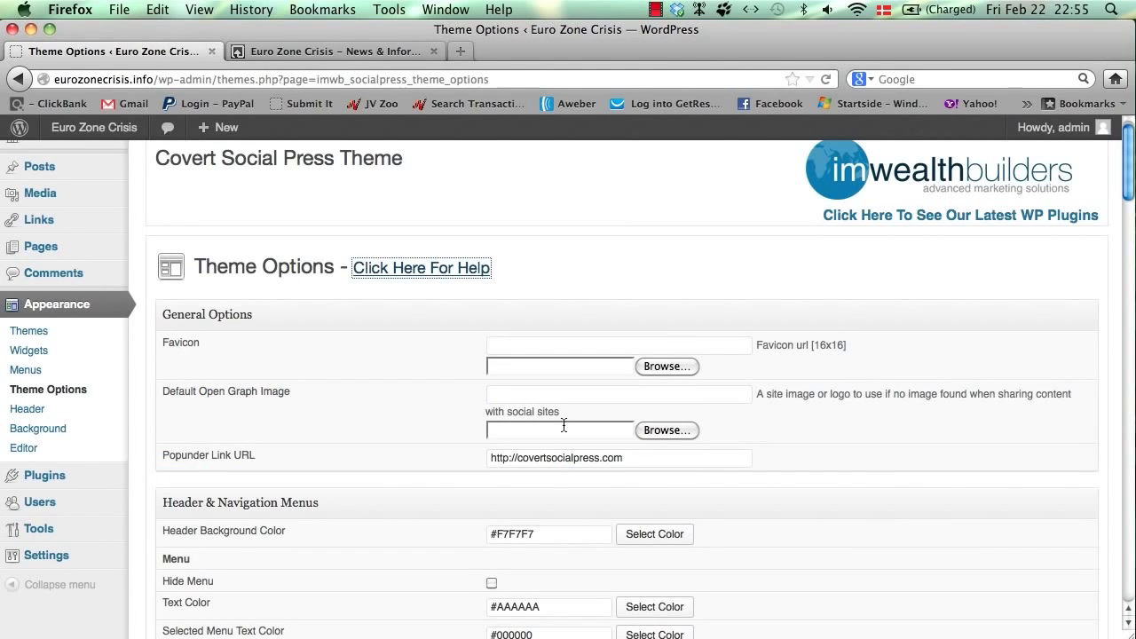
- View the color picker for the Header Background Color and close it without choosing a color
scroll(564, 425, "down", 1)
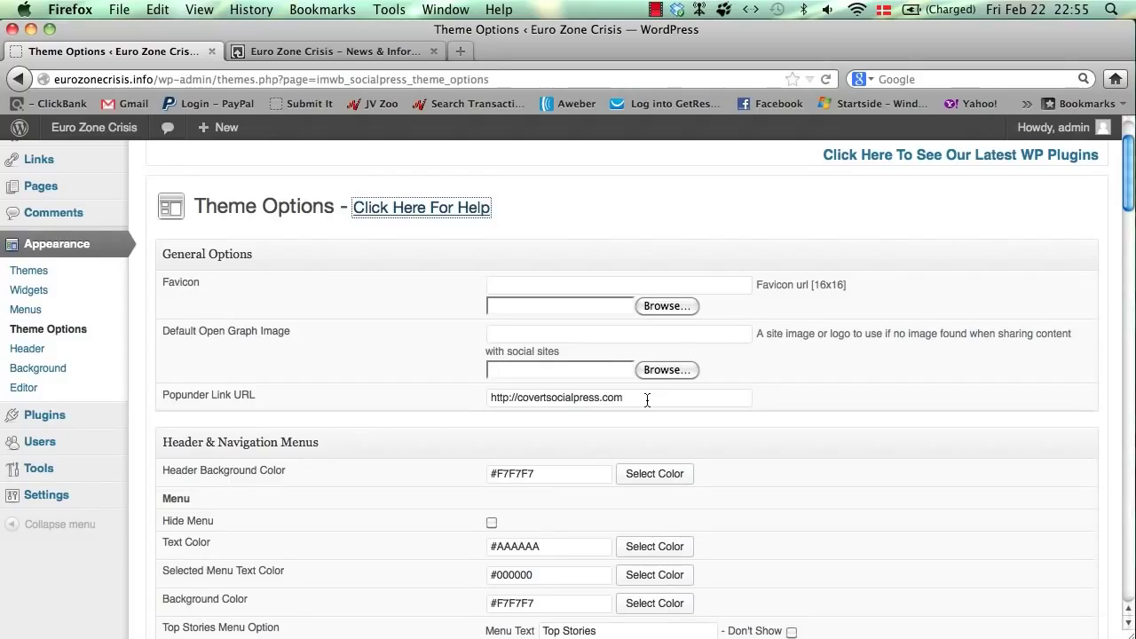
scroll(439, 486, "down", 5)
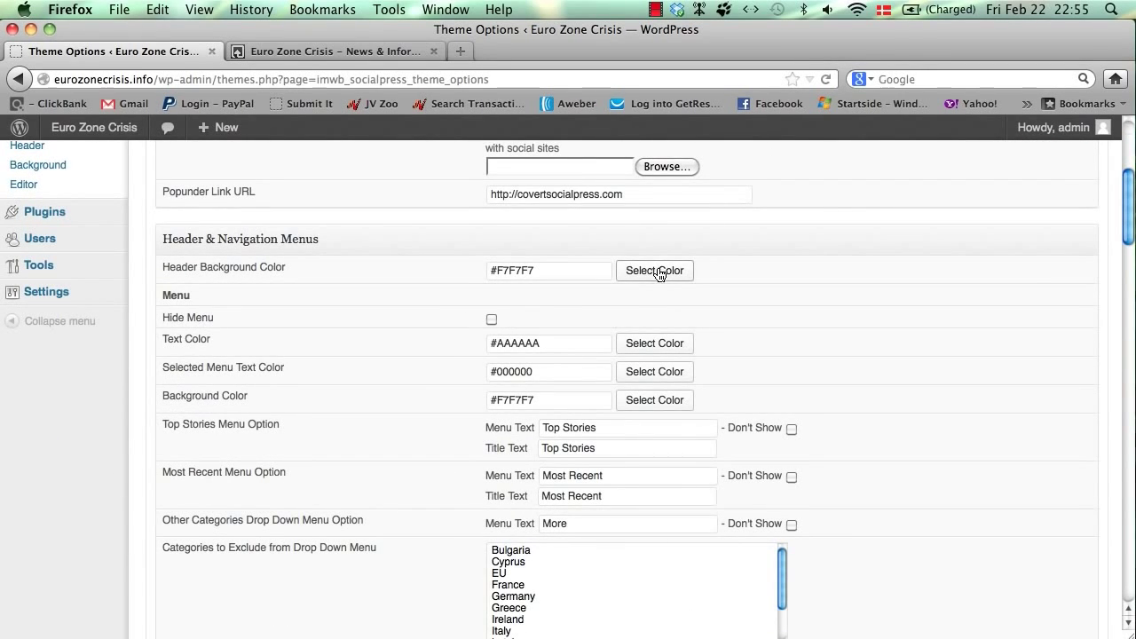
left_click(659, 275)
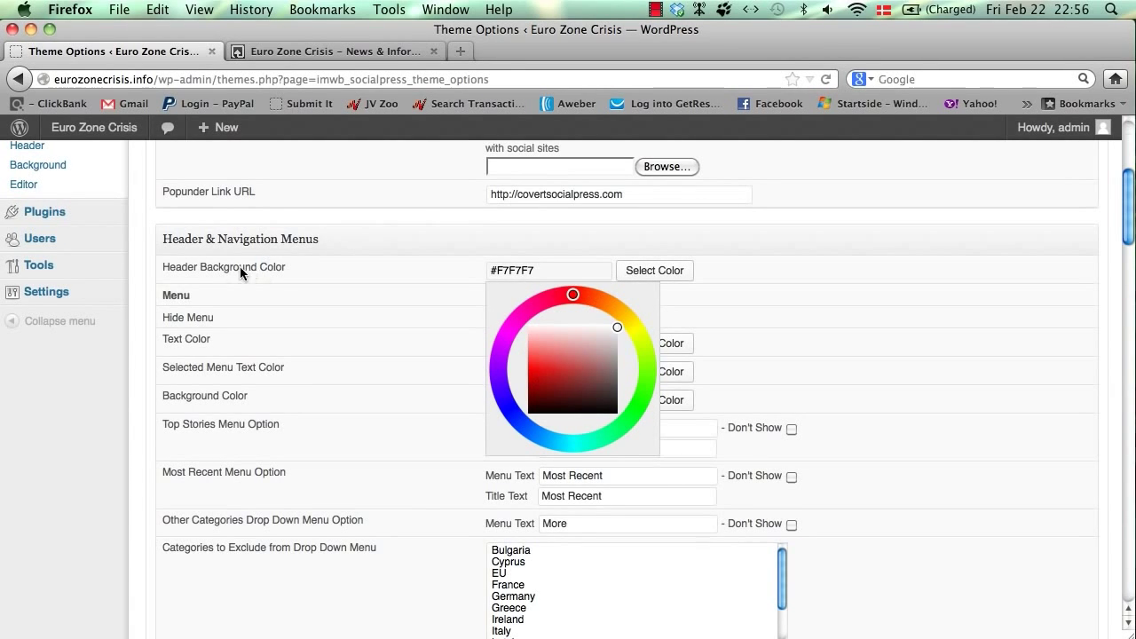
left_click(766, 338)
- Examine the theme's menu, sidebar, home page, post, footer and membership options, including the Submit It button's default text
scroll(766, 342, "down", 3)
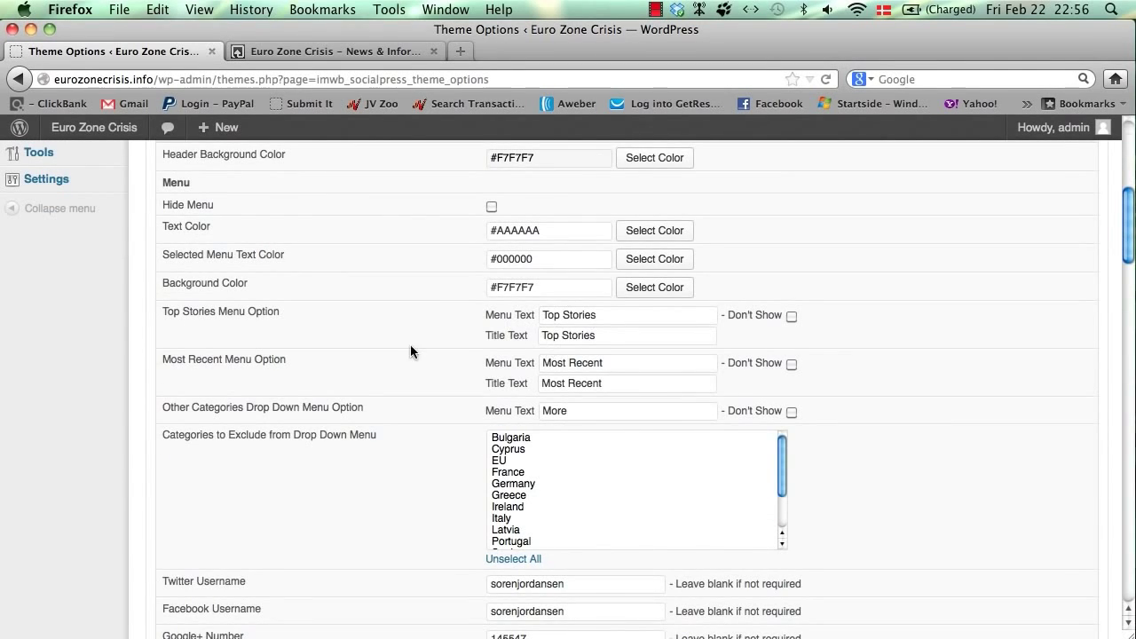
scroll(494, 298, "down", 2)
scroll(366, 335, "down", 18)
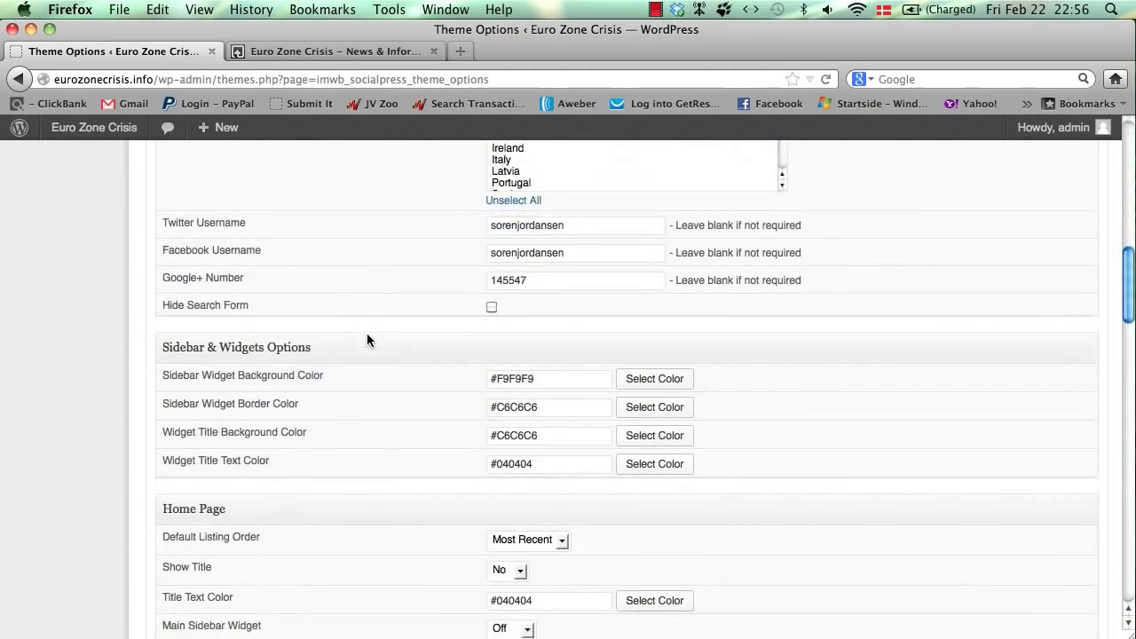
scroll(366, 339, "down", 8)
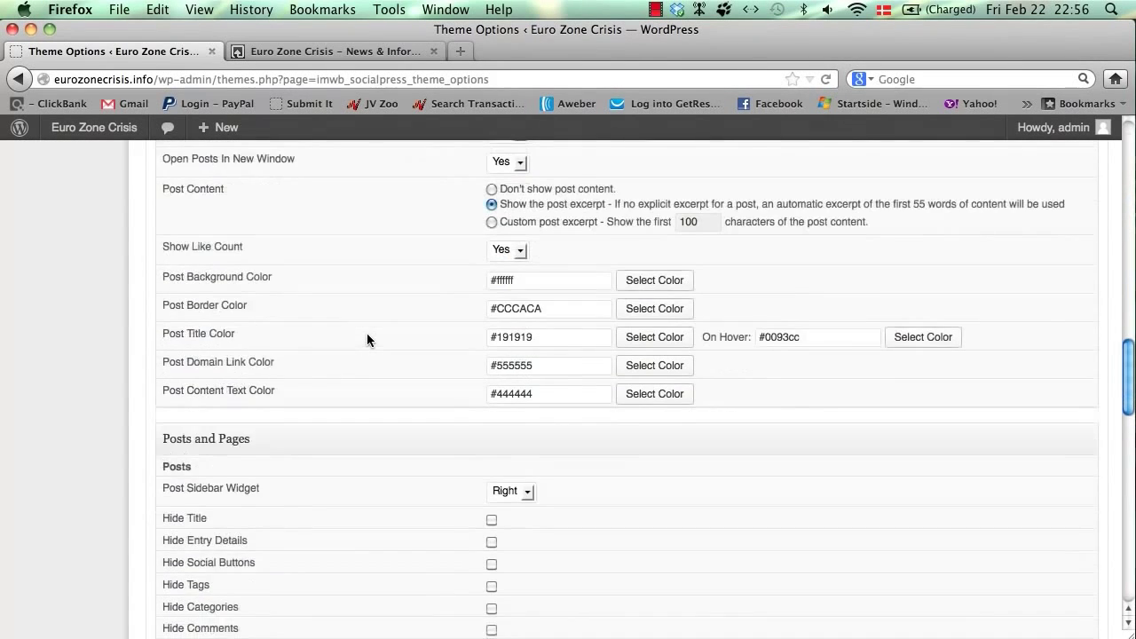
scroll(367, 334, "down", 12)
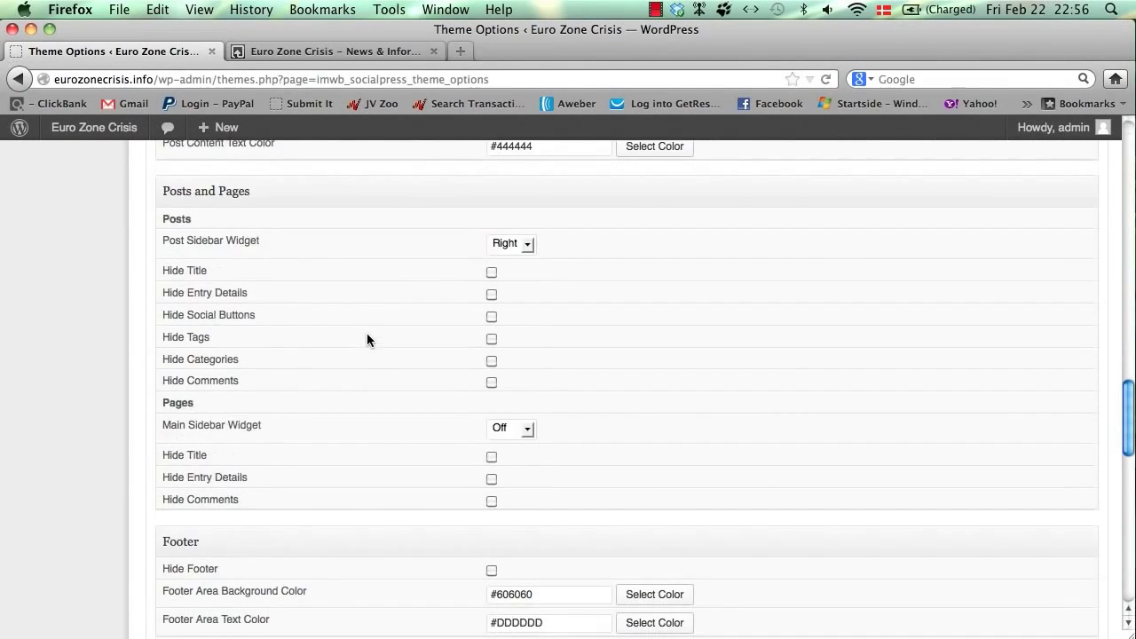
scroll(367, 335, "down", 6)
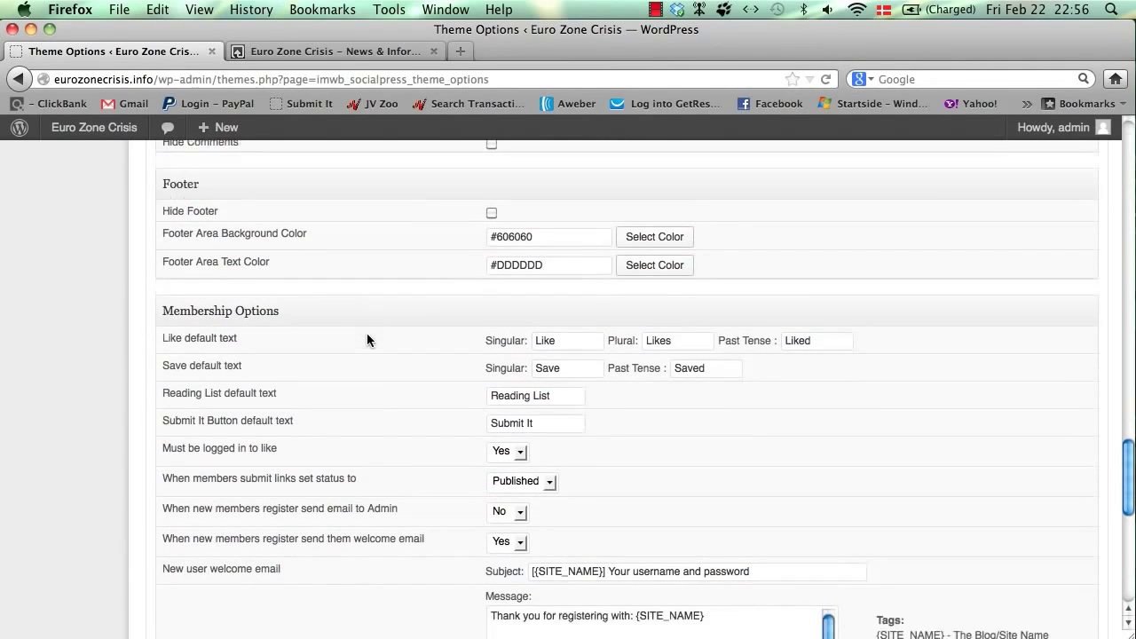
scroll(366, 339, "down", 1)
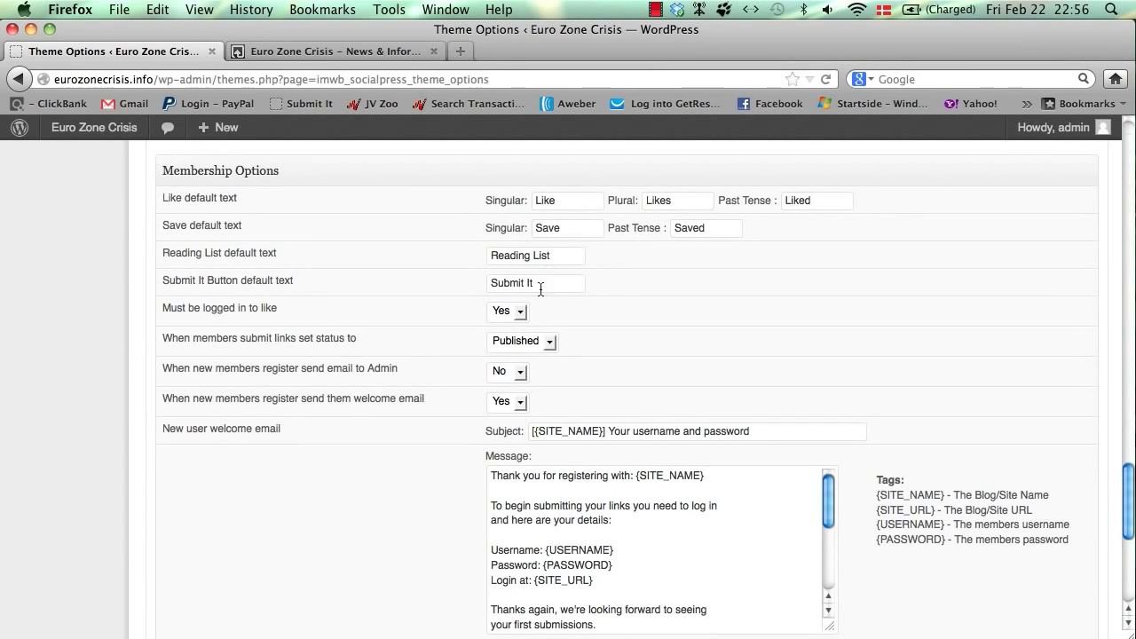
left_click_drag(537, 283, 438, 275)
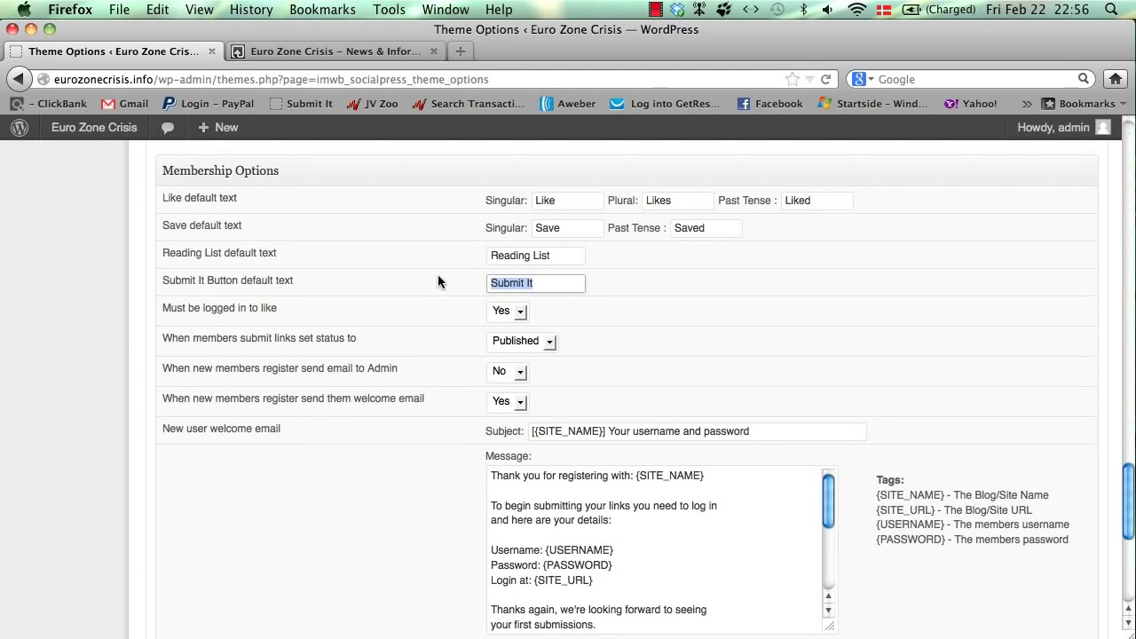
left_click(438, 274)
- Try Draft as the status for links submitted by members and restore it to Published
scroll(438, 274, "down", 2)
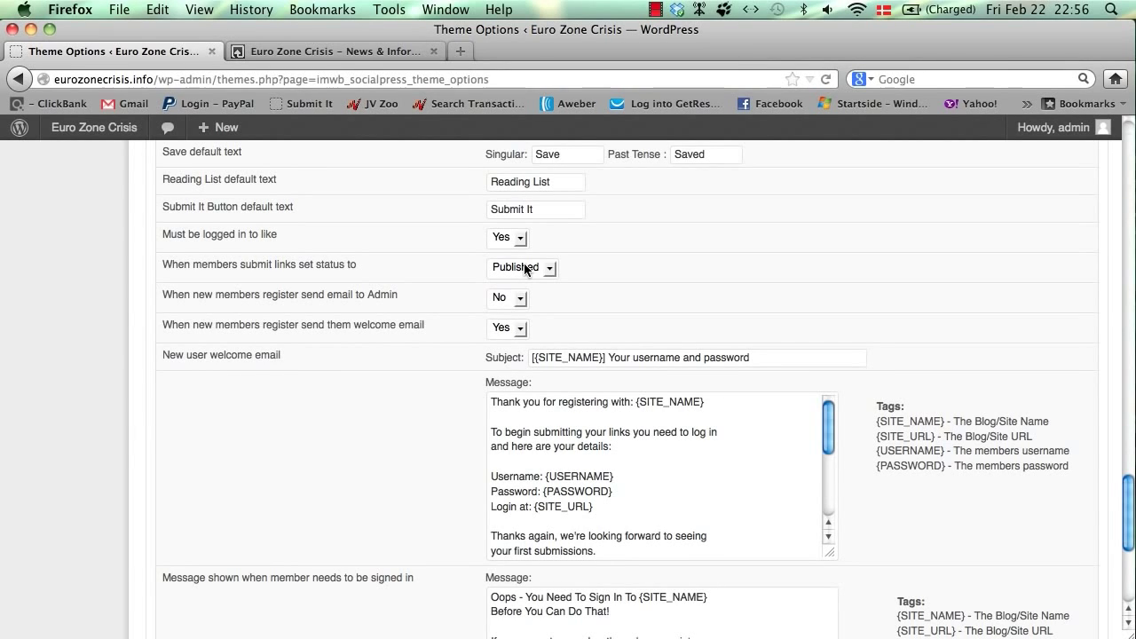
left_click(525, 268)
key("Escape")
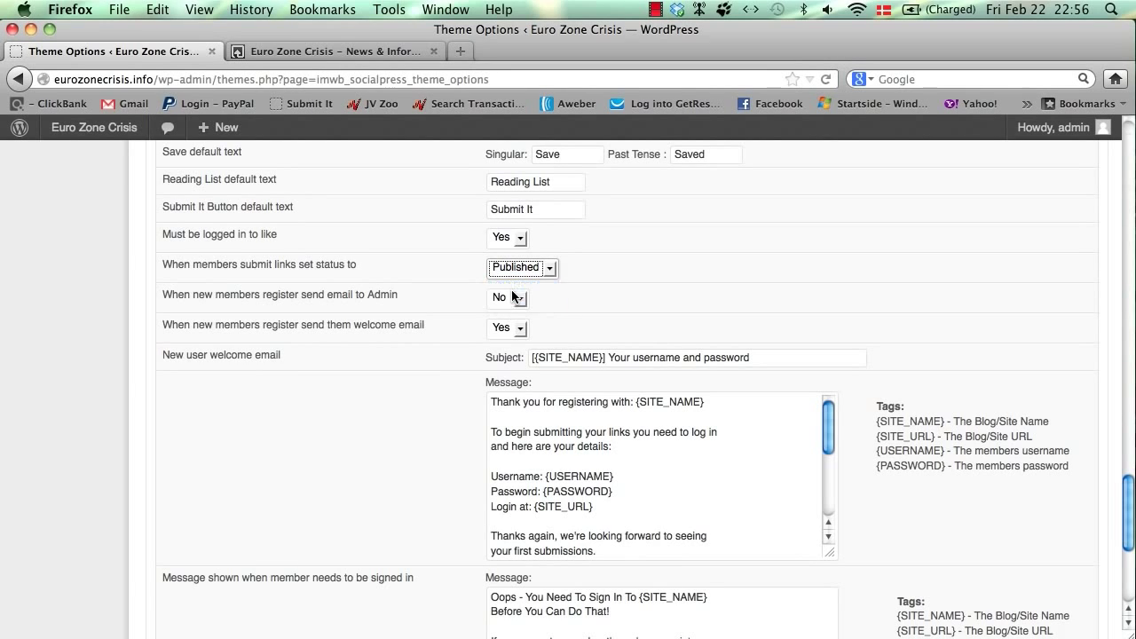
left_click(512, 277)
left_click(511, 299)
left_click(530, 274)
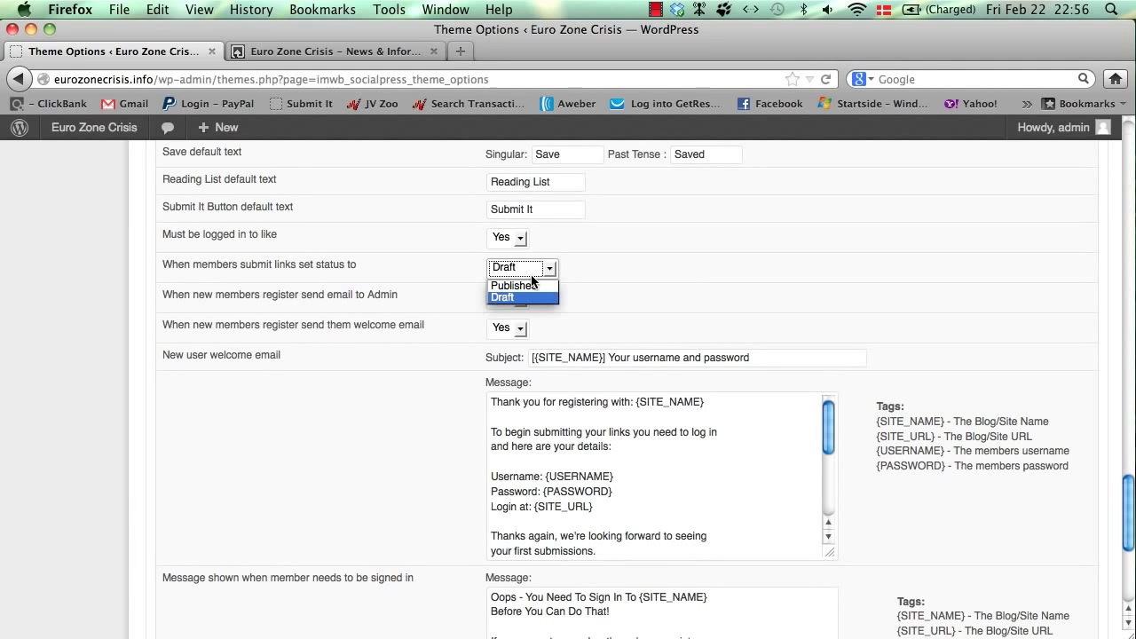
left_click(521, 282)
- Examine the new user welcome email's P.S. promotion and the sign-in message, and return to the General Options section
scroll(632, 281, "down", 3)
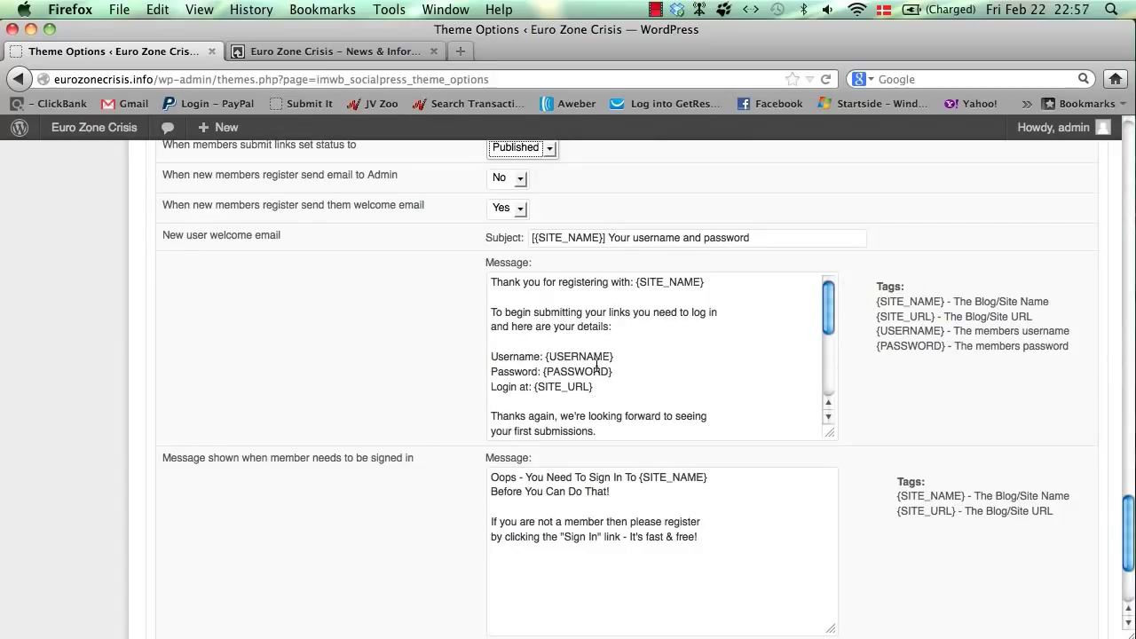
scroll(596, 364, "down", 6)
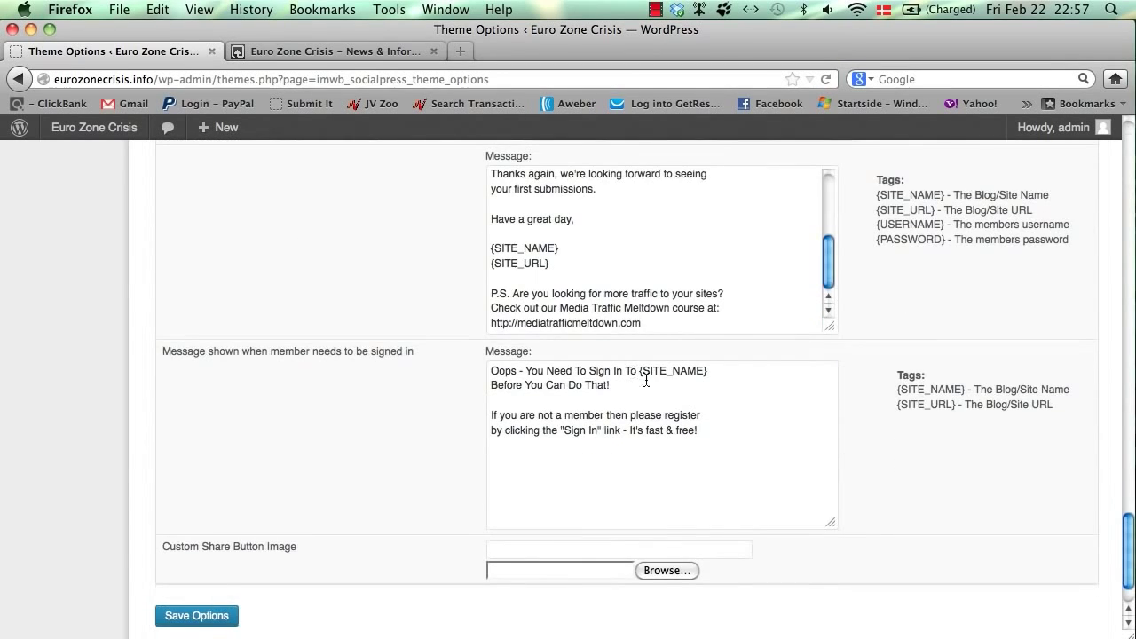
left_click_drag(641, 323, 456, 292)
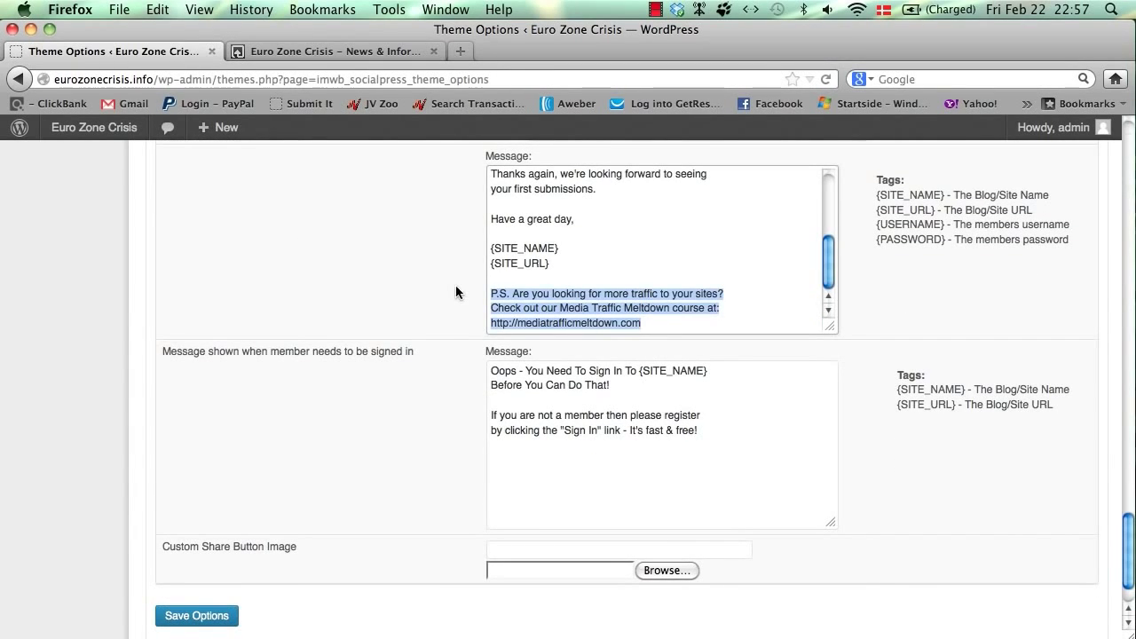
left_click(456, 291)
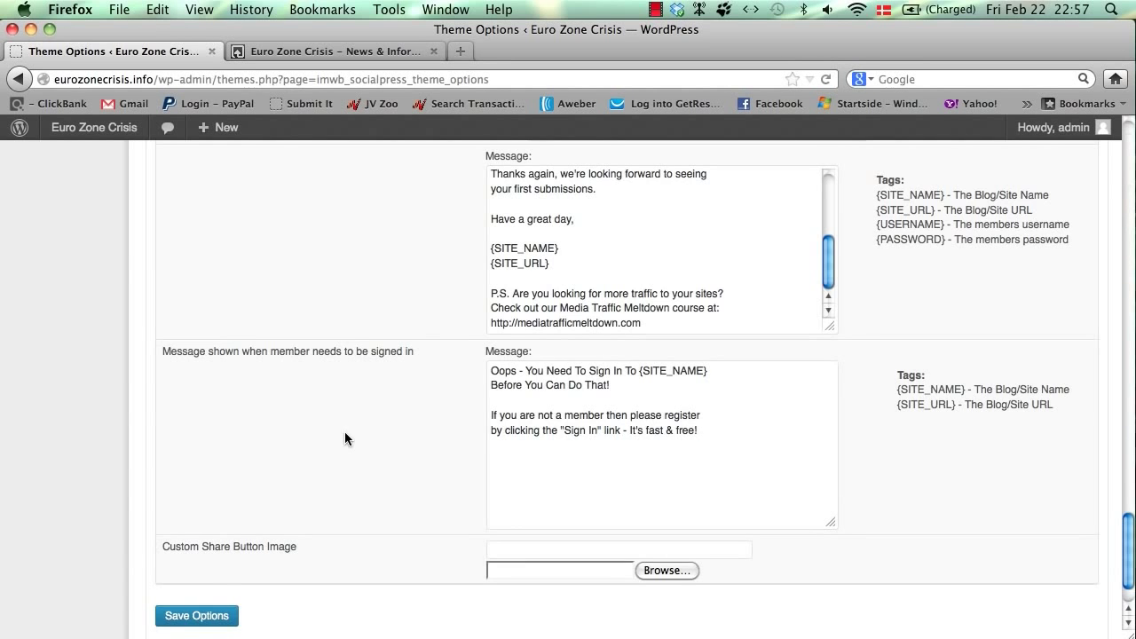
scroll(344, 432, "up", 8)
scroll(344, 432, "up", 20)
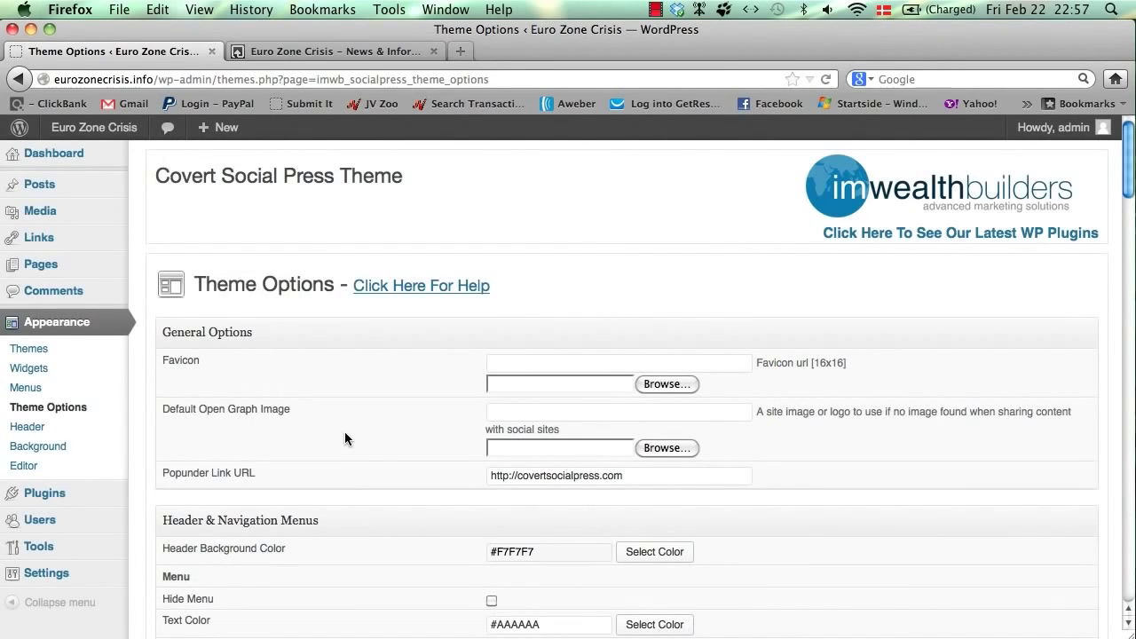
scroll(344, 438, "down", 1)
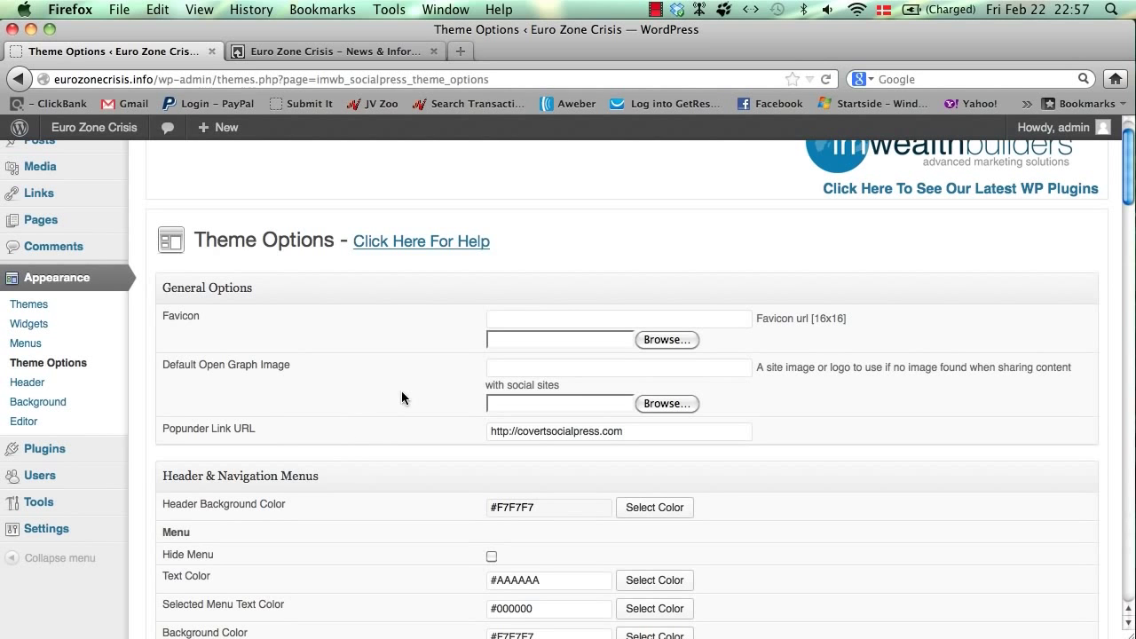
scroll(401, 396, "down", 7)
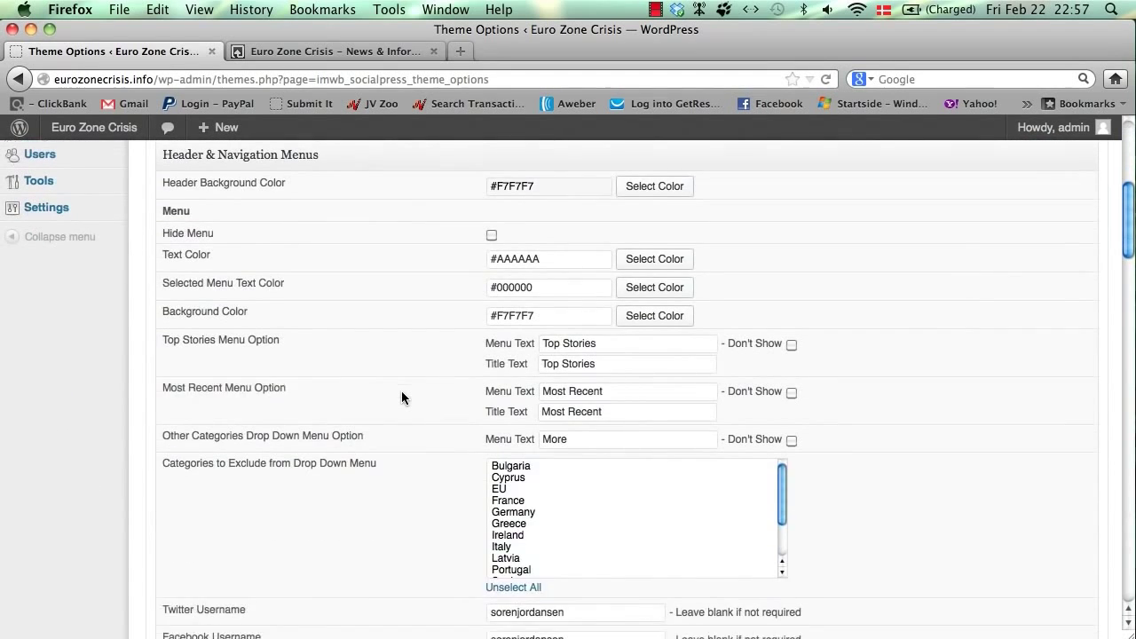
scroll(401, 397, "up", 7)
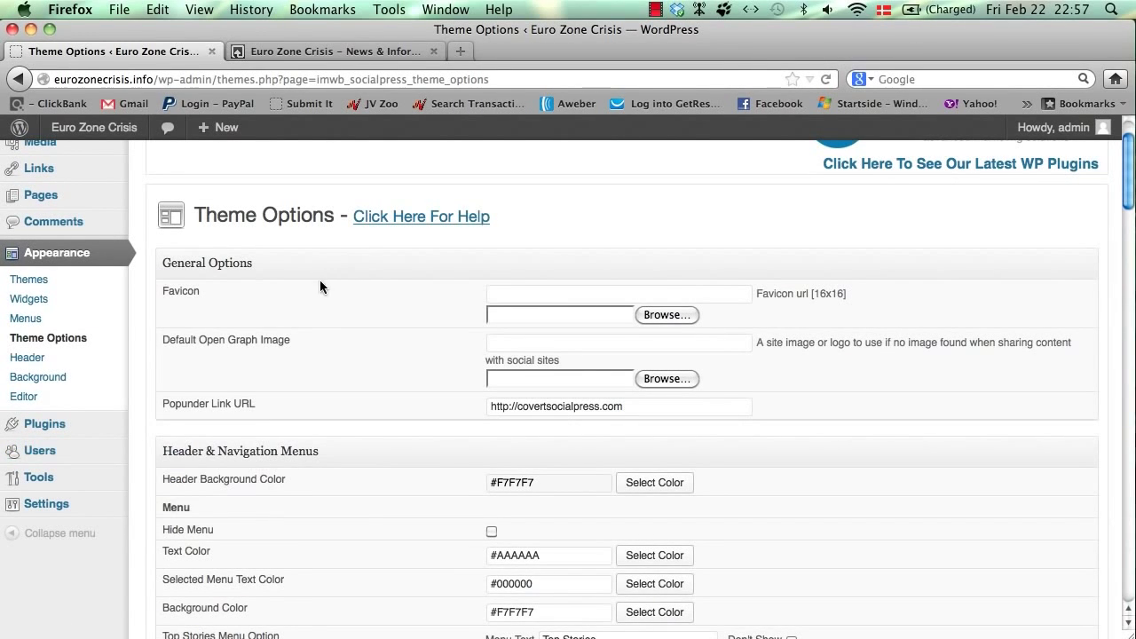
- Set the home page's Main Sidebar Widget option to Right and save the theme options
scroll(351, 364, "down", 14)
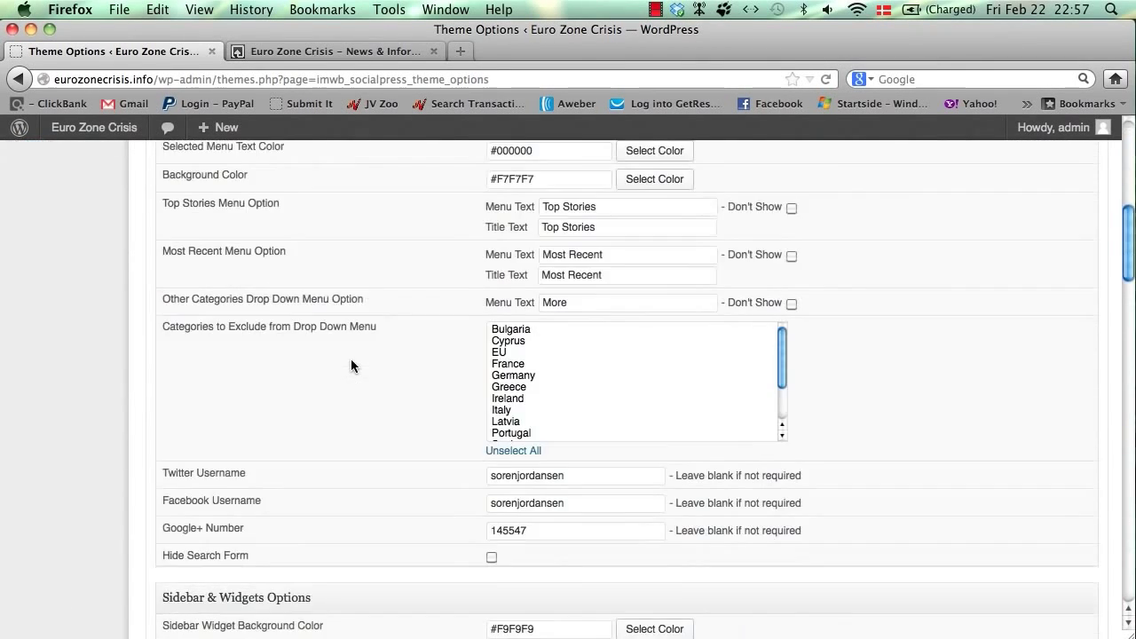
scroll(351, 359, "down", 5)
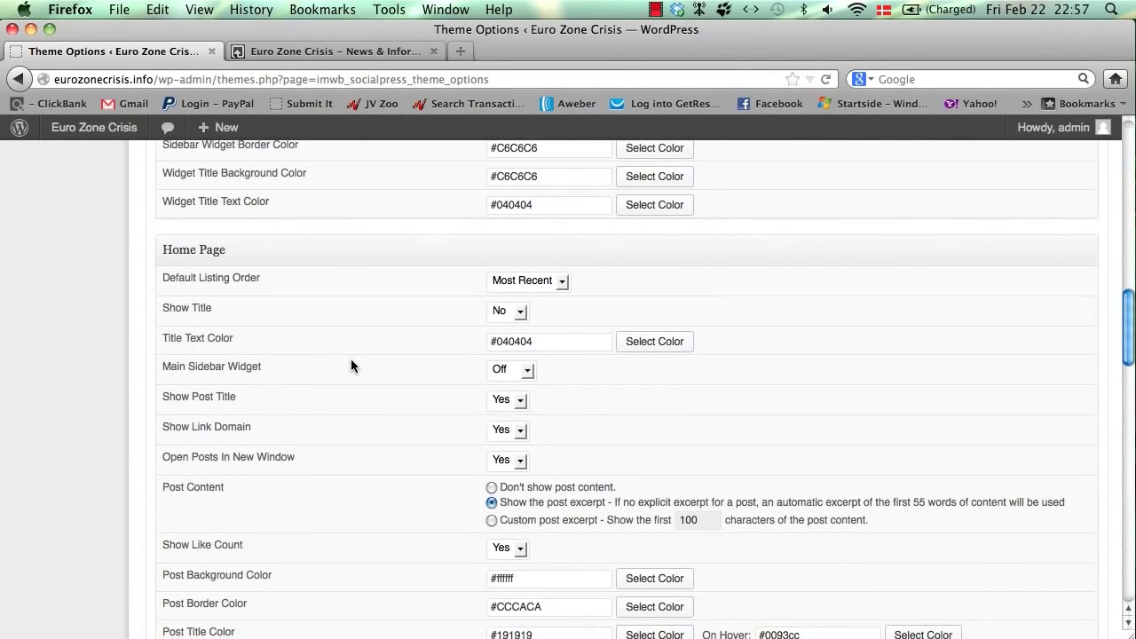
left_click(514, 365)
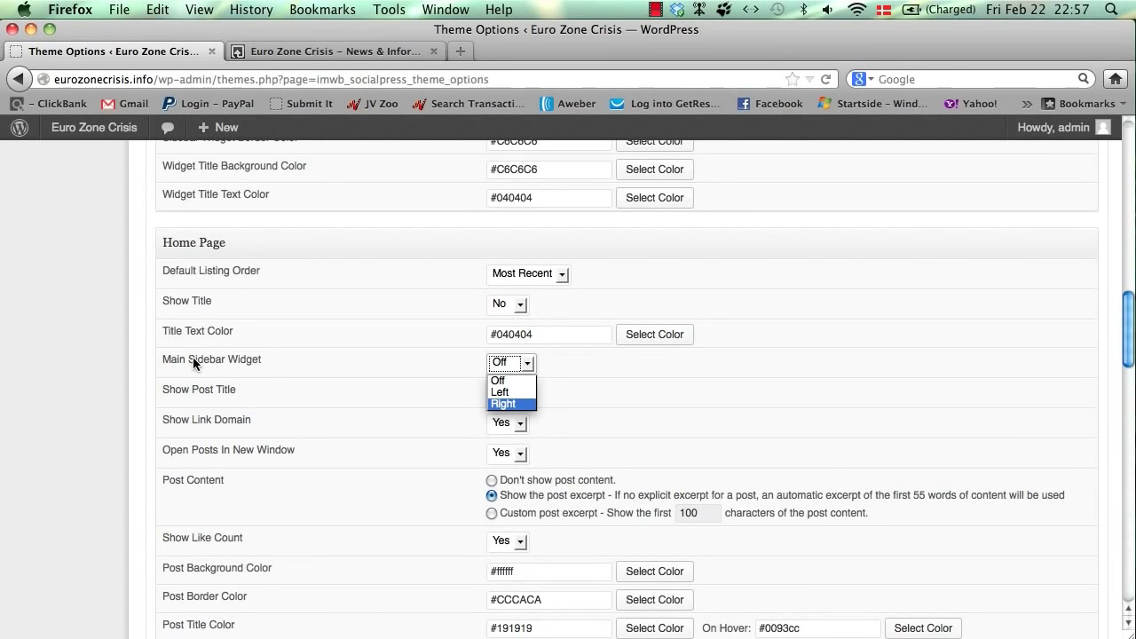
left_click(511, 404)
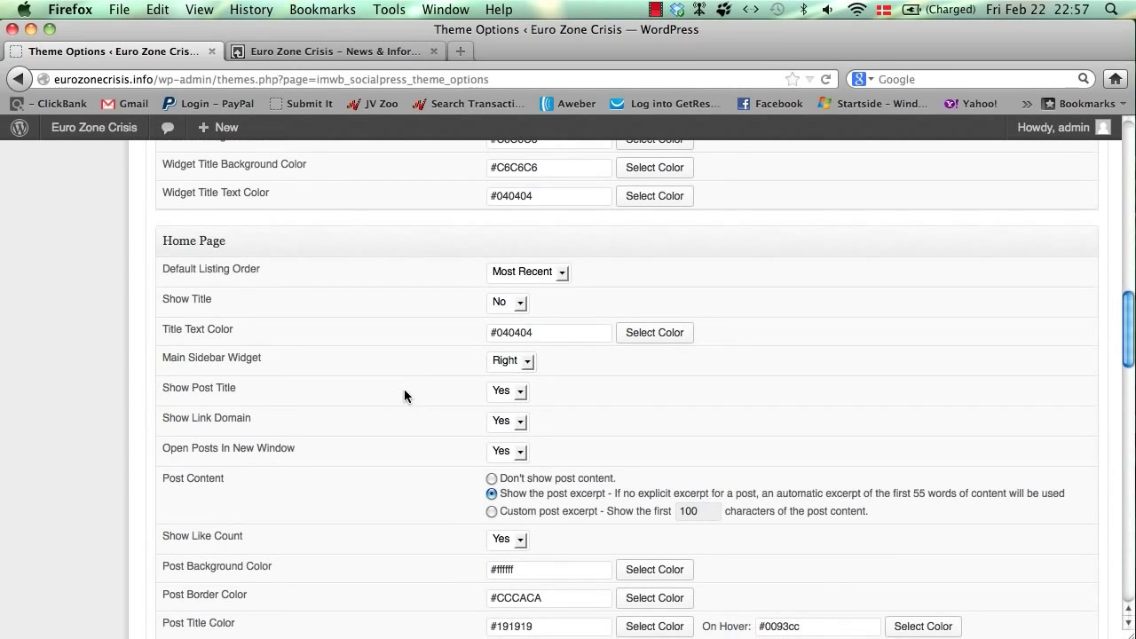
scroll(395, 401, "down", 10)
scroll(391, 405, "down", 20)
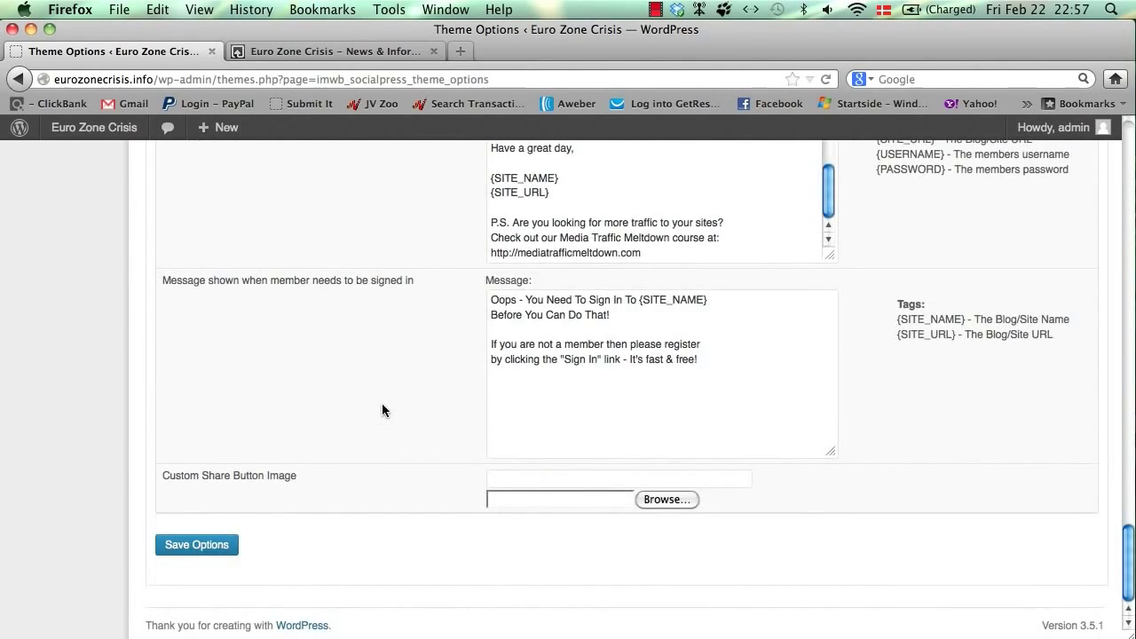
left_click(194, 542)
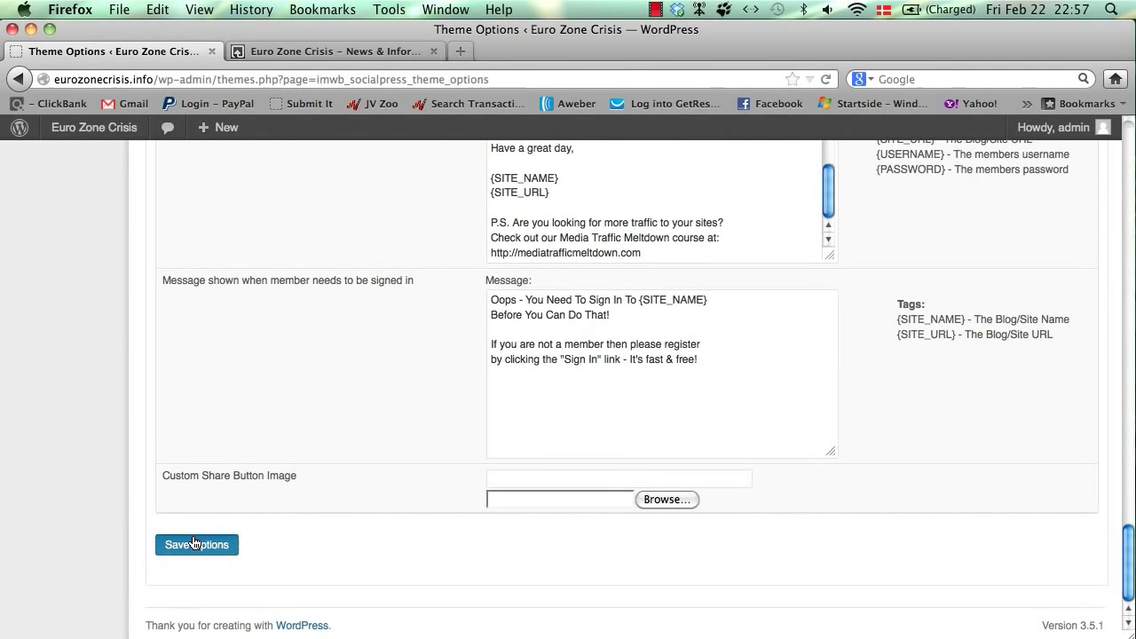
- Reload the public Euro Zone Crisis home page and examine the Recommended Reading widget and the layout of the posts around and below it
left_click(324, 54)
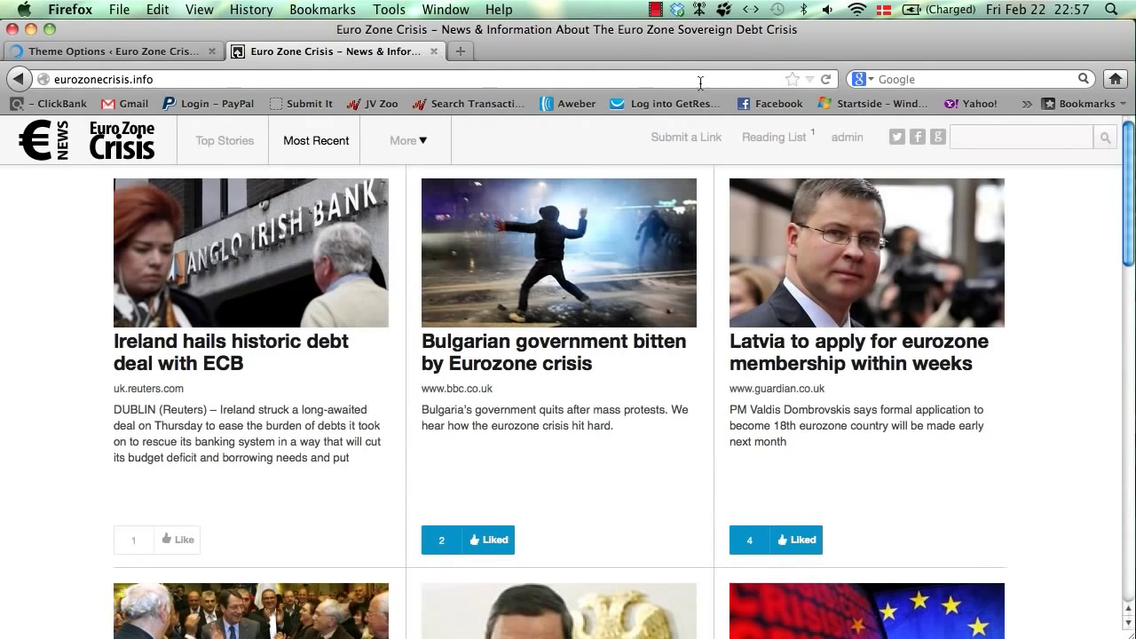
left_click(824, 81)
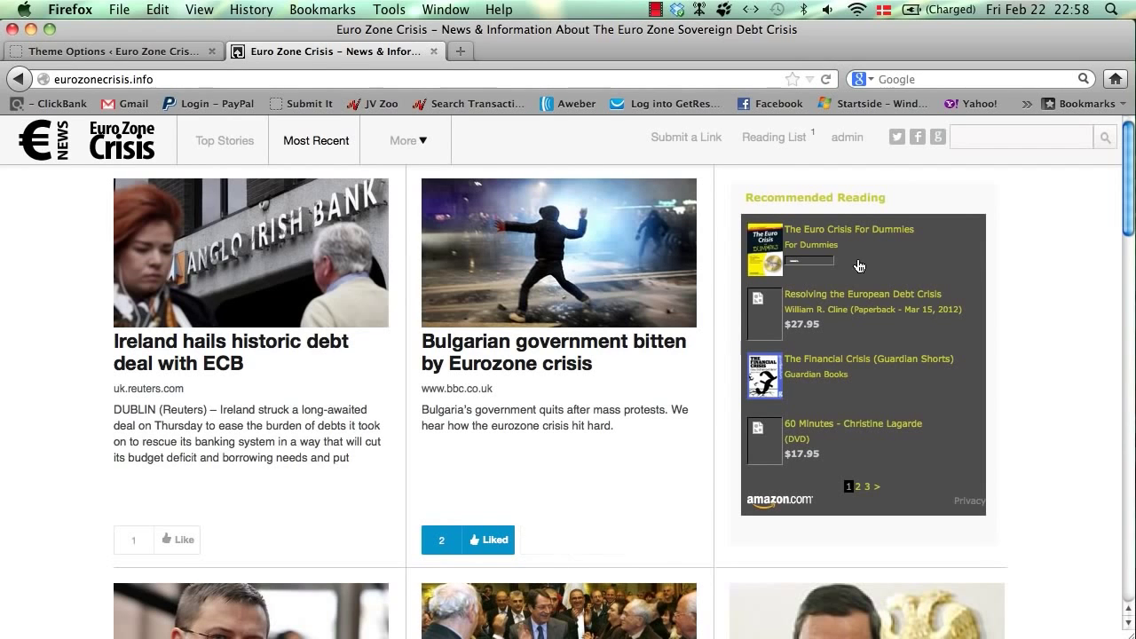
left_click(957, 258)
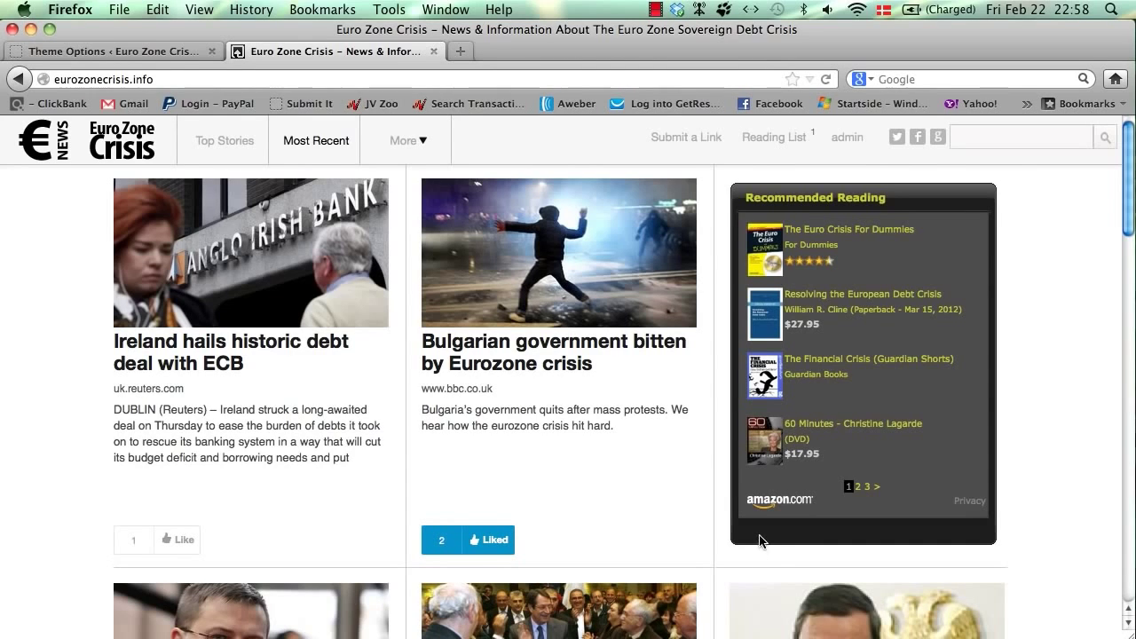
mouse_move(633, 475)
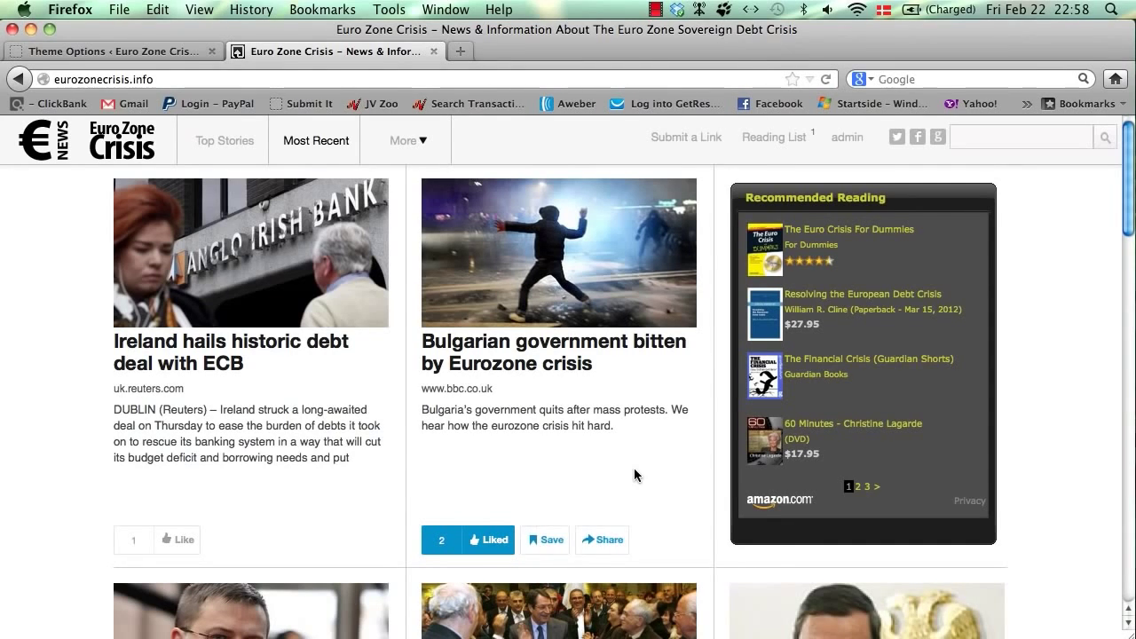
scroll(634, 474, "down", 5)
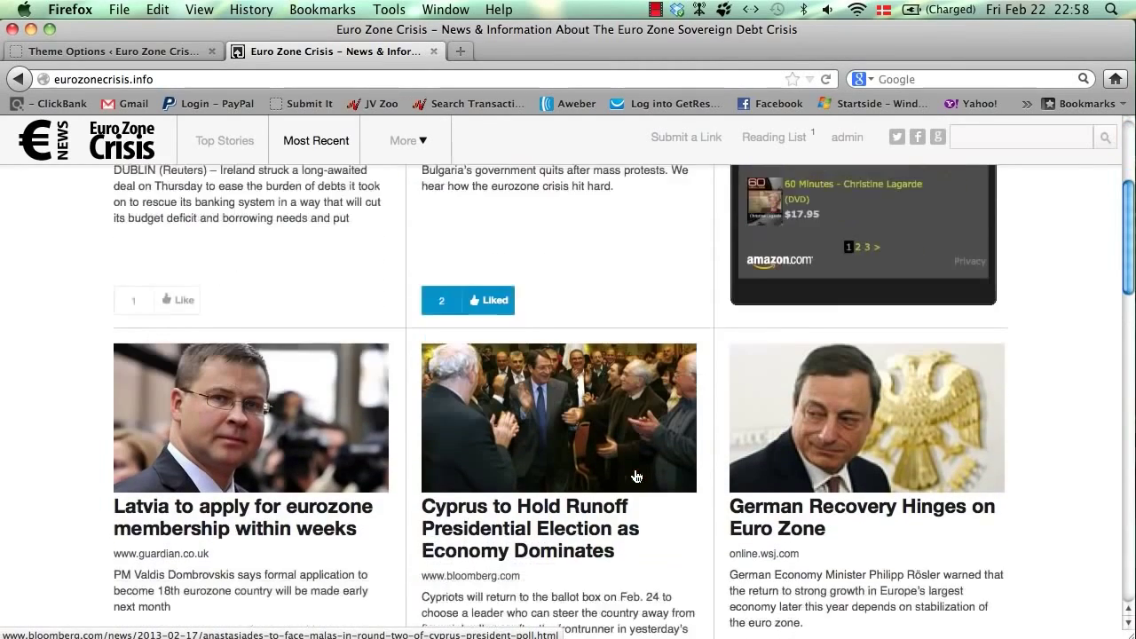
scroll(635, 477, "down", 6)
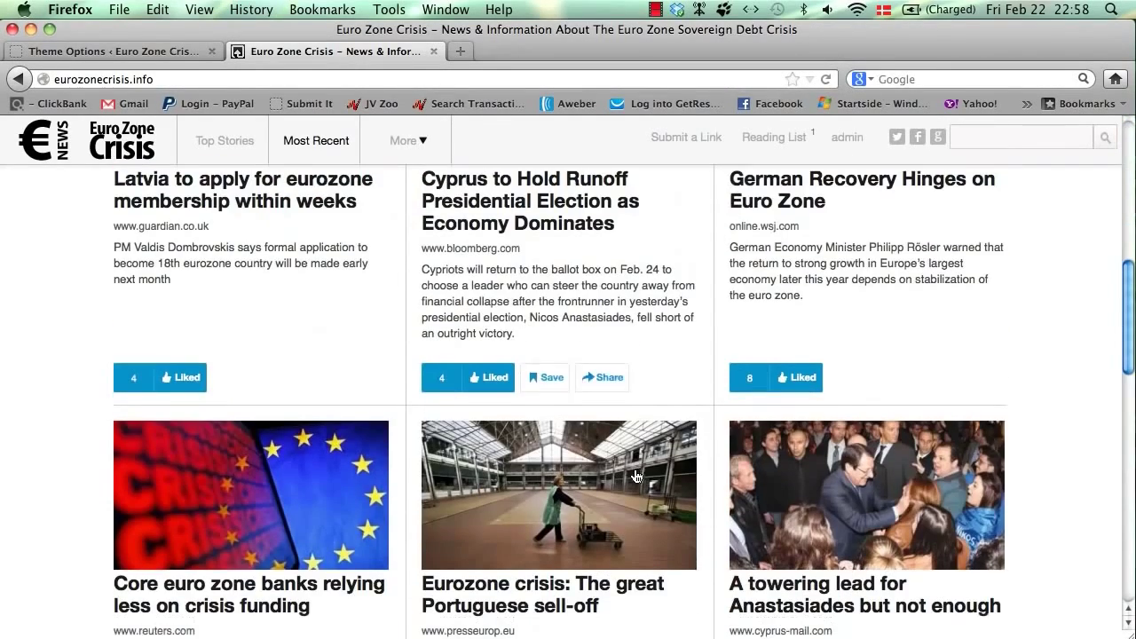
scroll(635, 477, "down", 1)
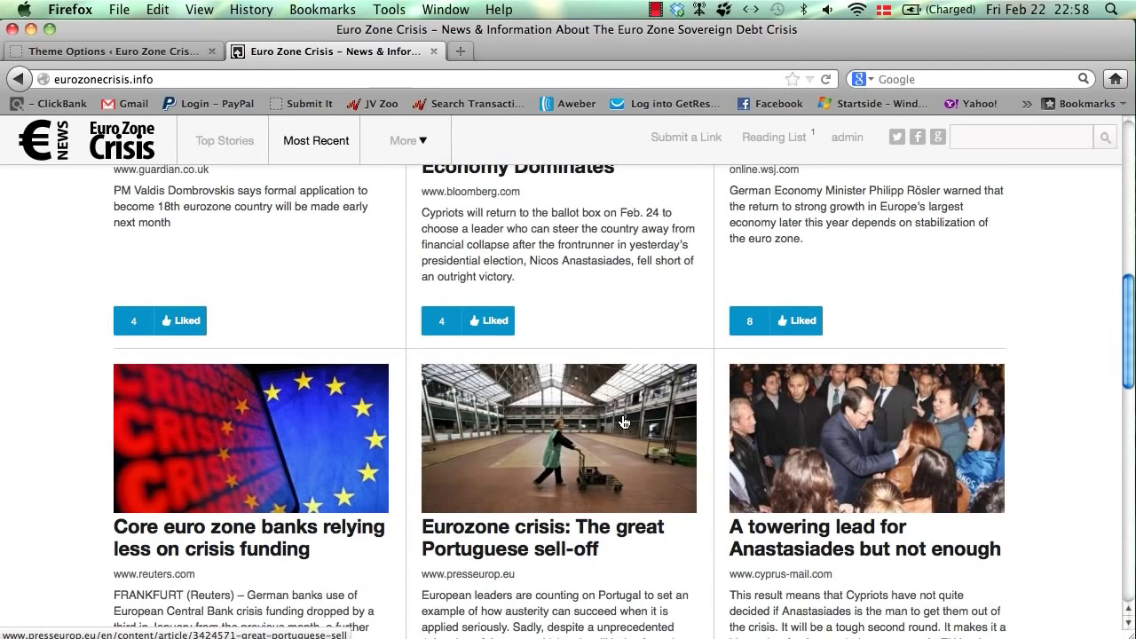
scroll(572, 407, "down", 3)
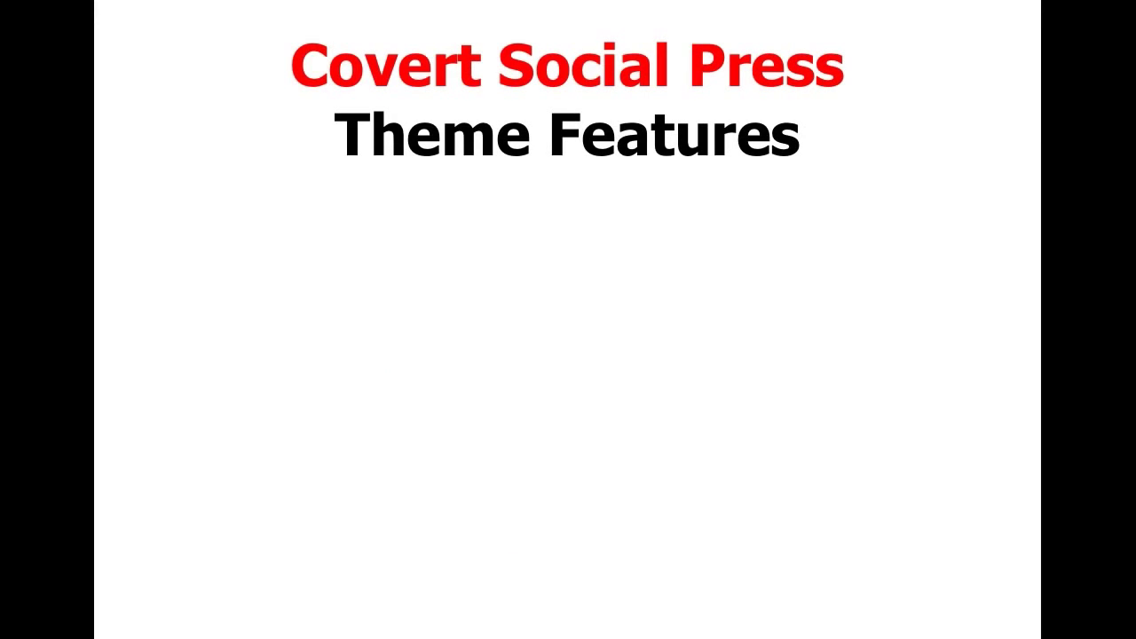